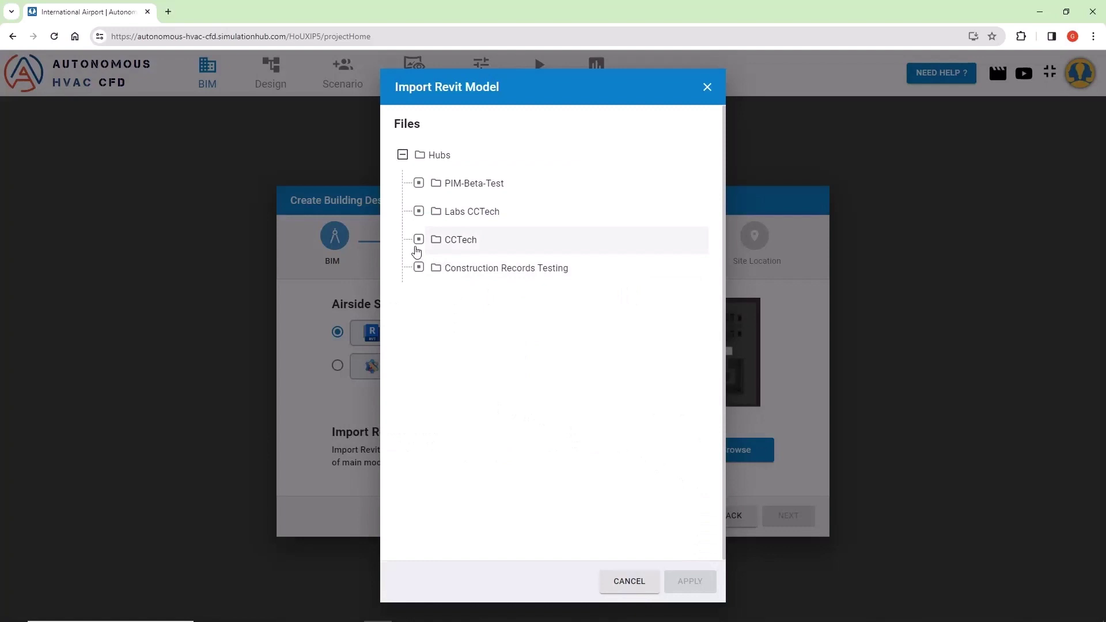
Import the Revit model International Airport - Airside System from CCTech > simulationHub > Project Files > International Airport and proceed to the floor settings
{"action": "left_click", "coordinate": [418, 239]}
{"action": "left_click", "coordinate": [435, 295]}
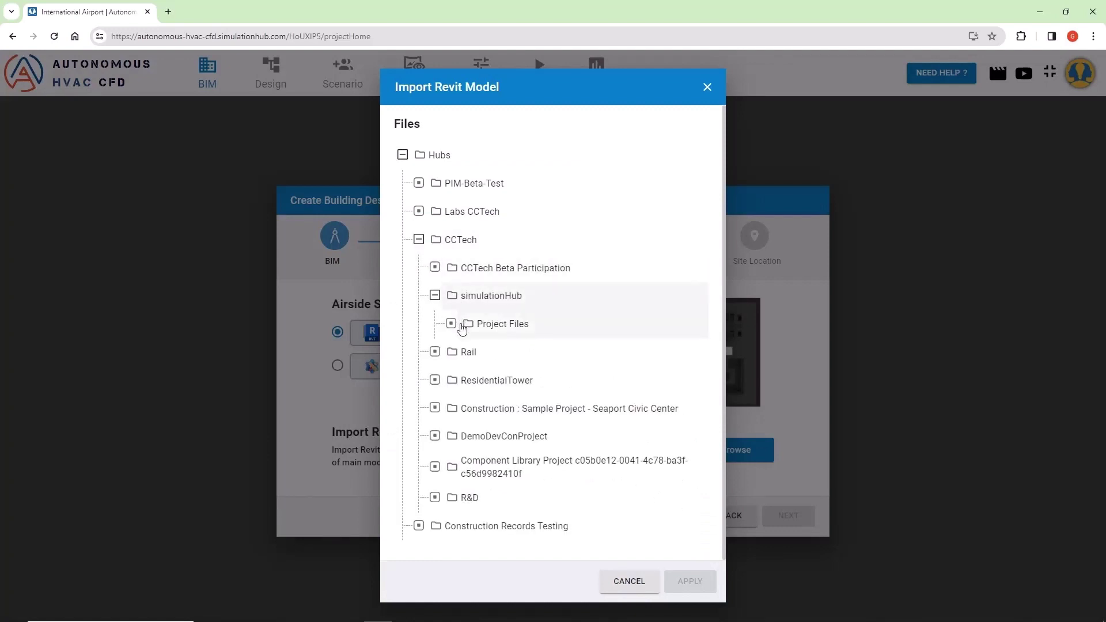
{"action": "left_click", "coordinate": [451, 324]}
{"action": "left_click", "coordinate": [467, 436]}
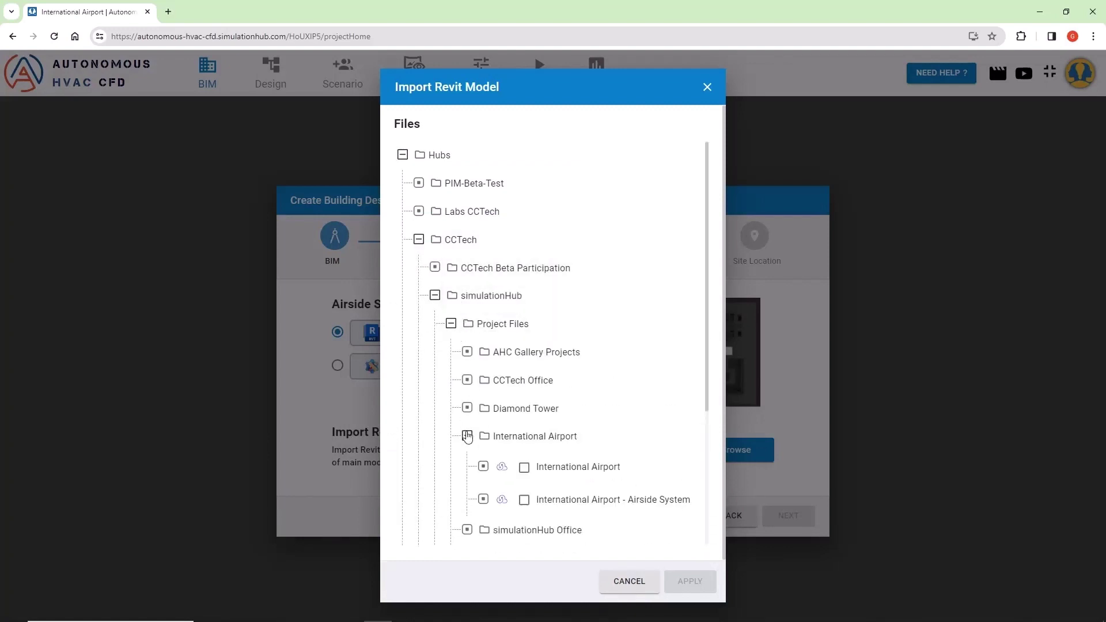
{"action": "left_click", "coordinate": [524, 499]}
{"action": "left_click", "coordinate": [689, 581]}
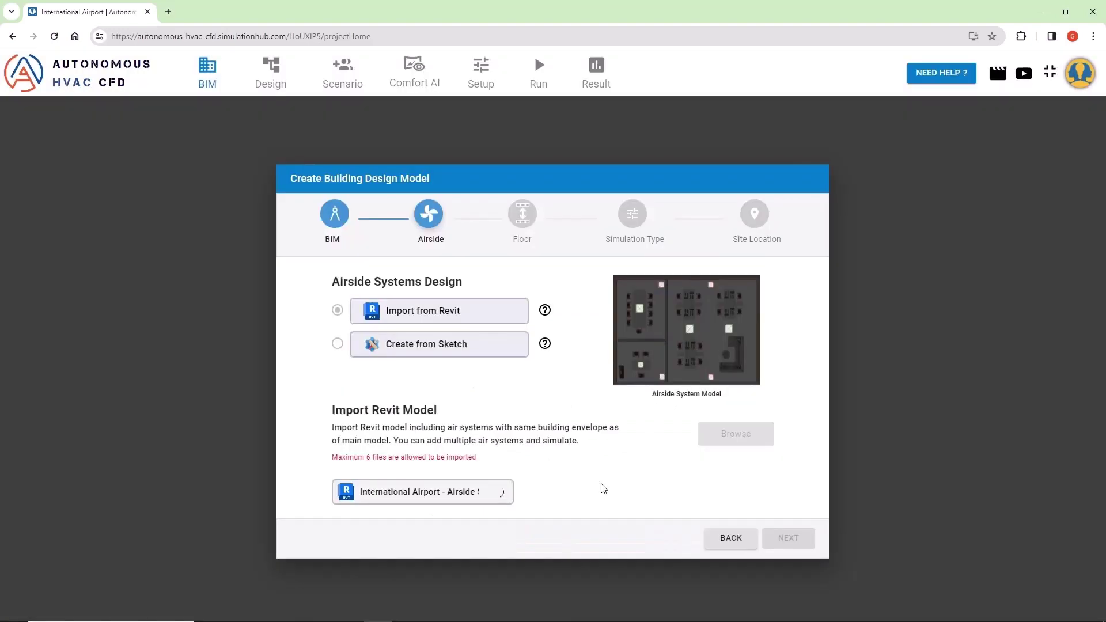
{"action": "left_click", "coordinate": [787, 539]}
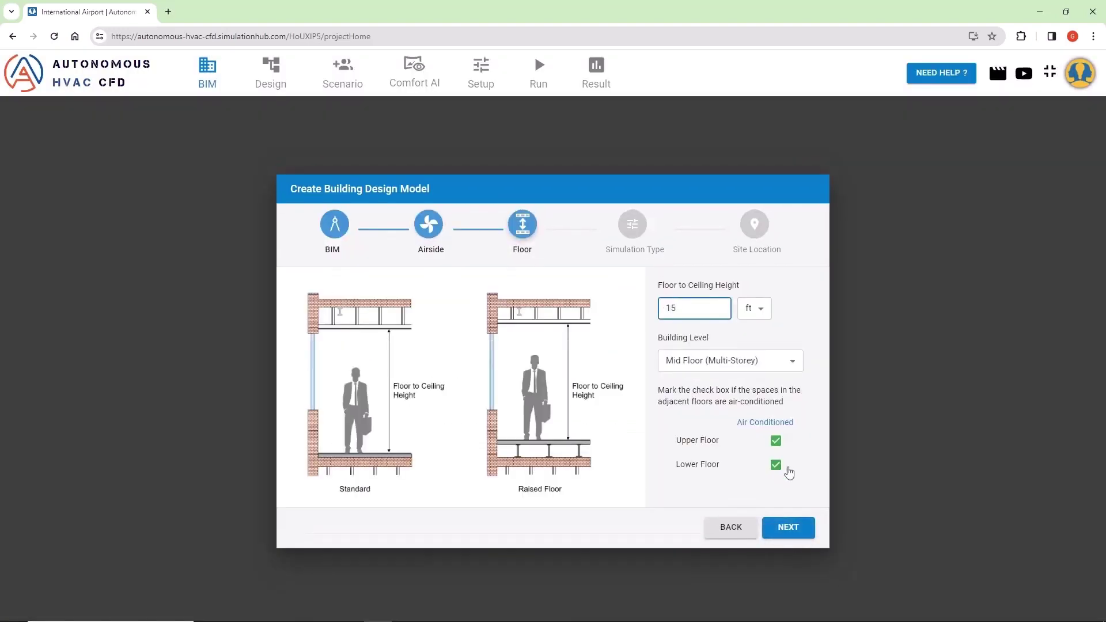
Accept the floor settings, compare the two simulation types, and continue with Engineering Simulation
{"action": "left_click", "coordinate": [800, 535]}
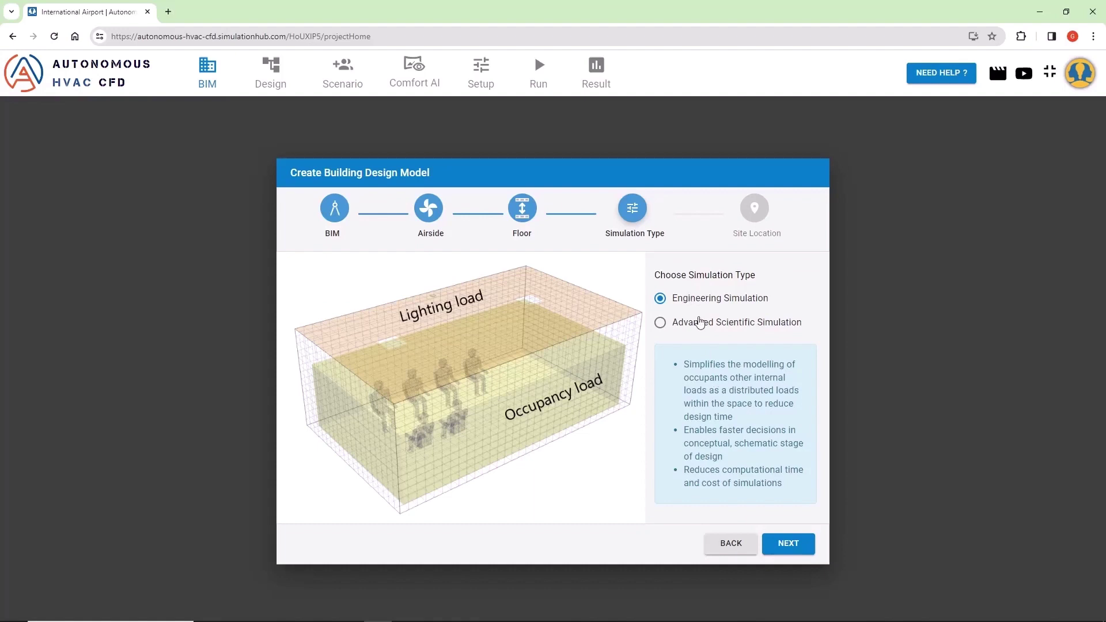
{"action": "left_click", "coordinate": [699, 323]}
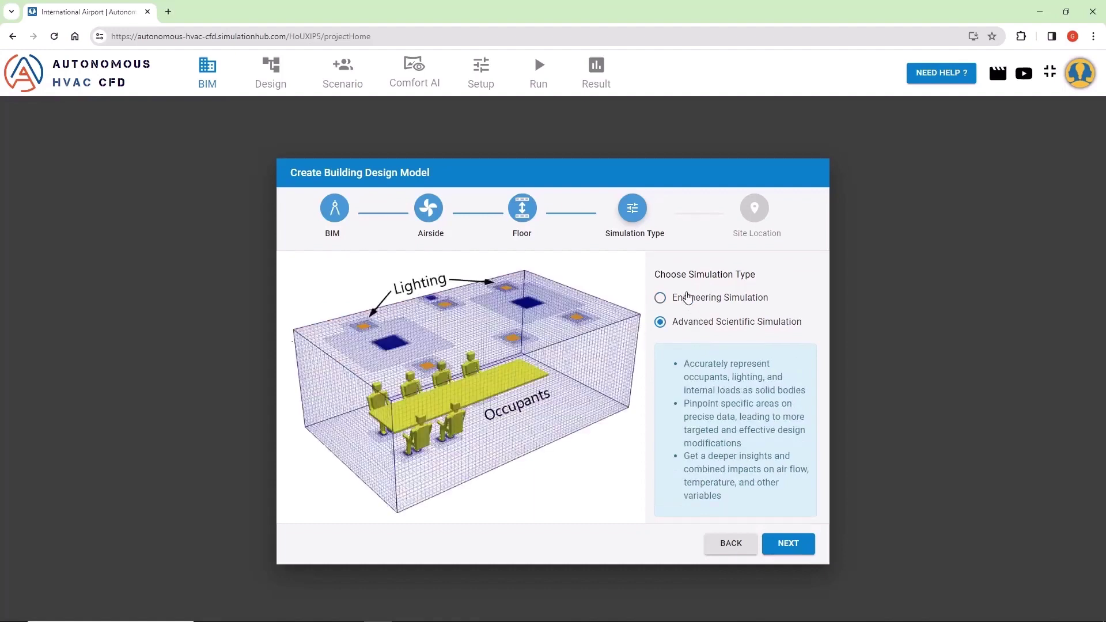
{"action": "left_click", "coordinate": [688, 298]}
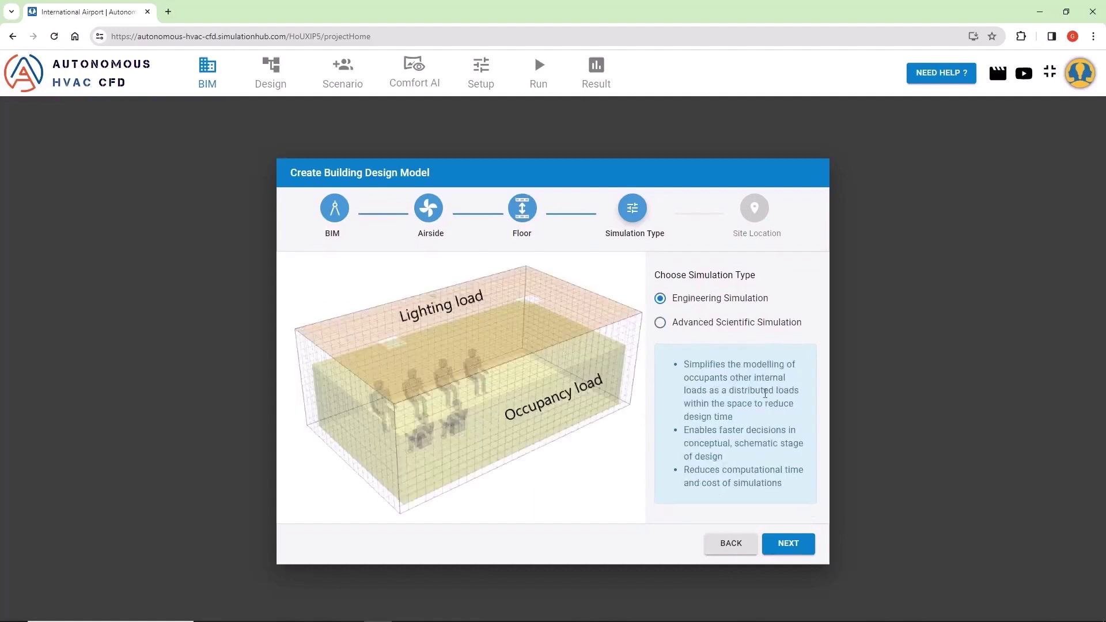
{"action": "left_click", "coordinate": [790, 541]}
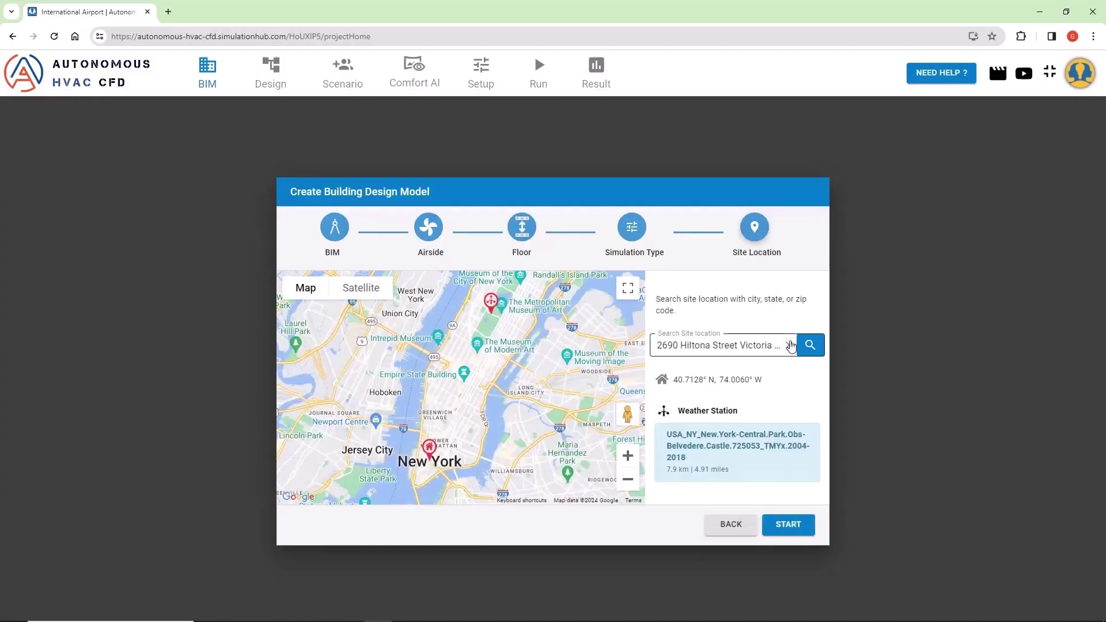
Set the site location to Austin-Bergstrom International Airport (AUS) and start the building design model
{"action": "left_click", "coordinate": [789, 345]}
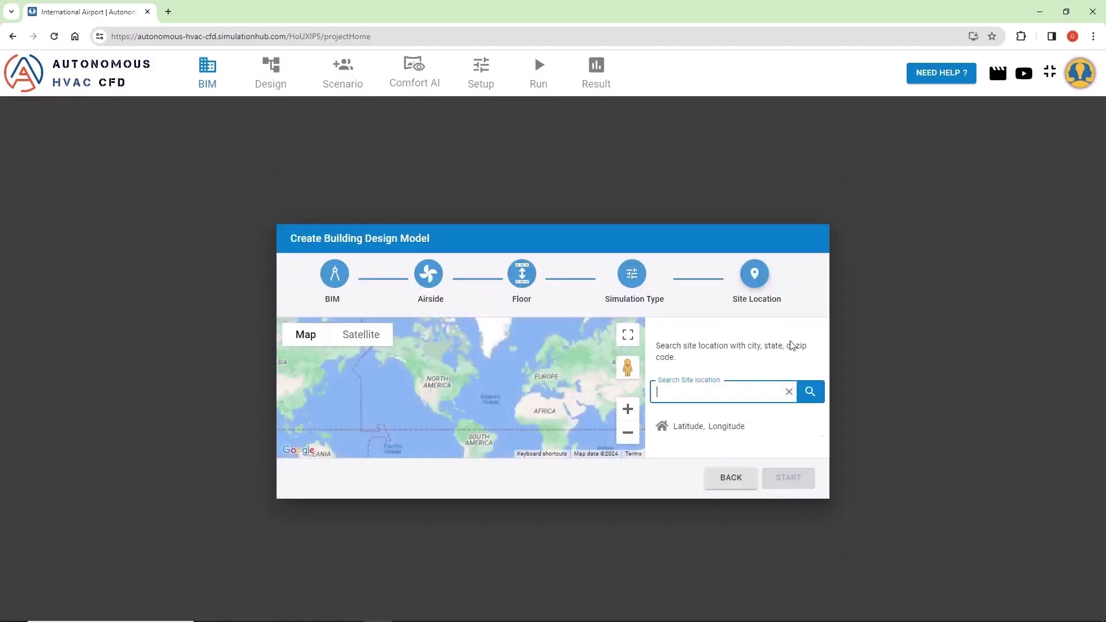
{"action": "type", "text": "austin"}
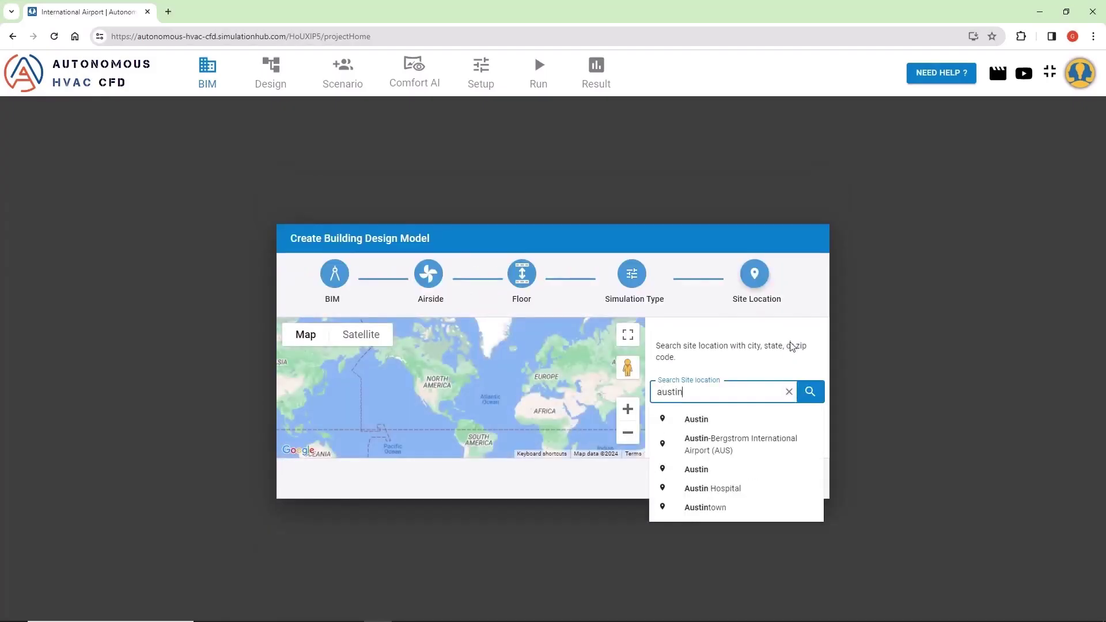
{"action": "left_click", "coordinate": [752, 449]}
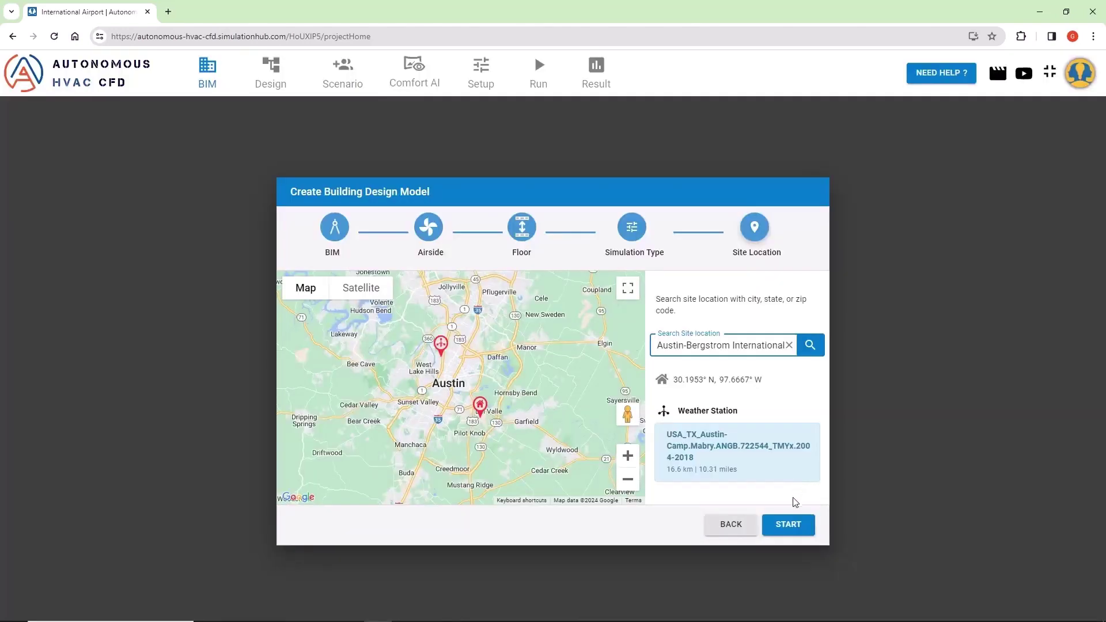
{"action": "left_click", "coordinate": [788, 524]}
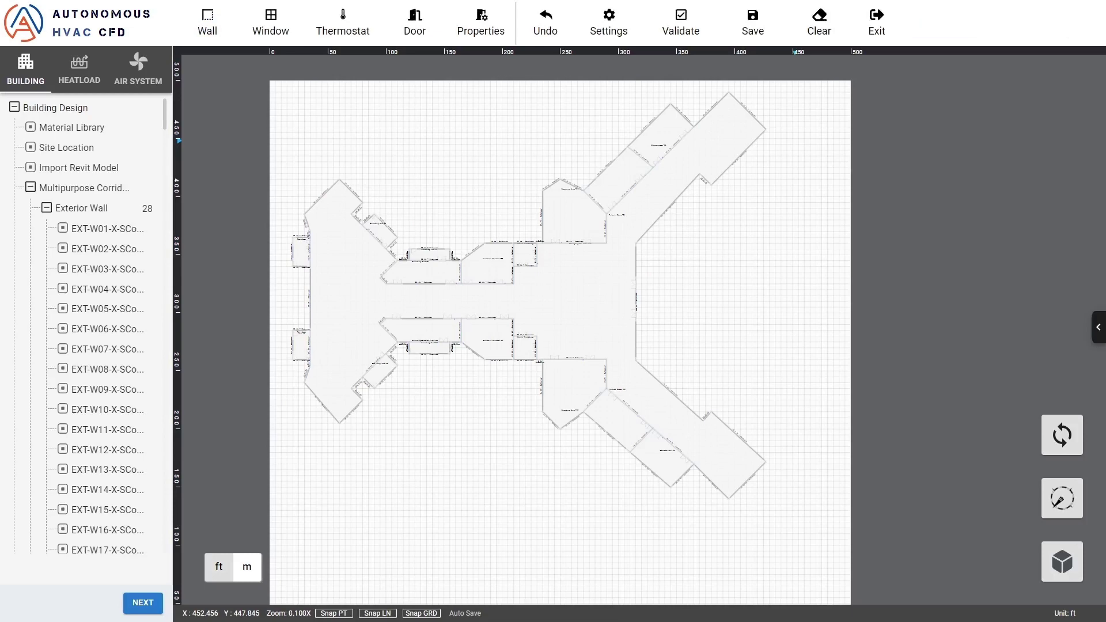
Apply the Airport room template to all spaces in the space properties
{"action": "left_click", "coordinate": [481, 23]}
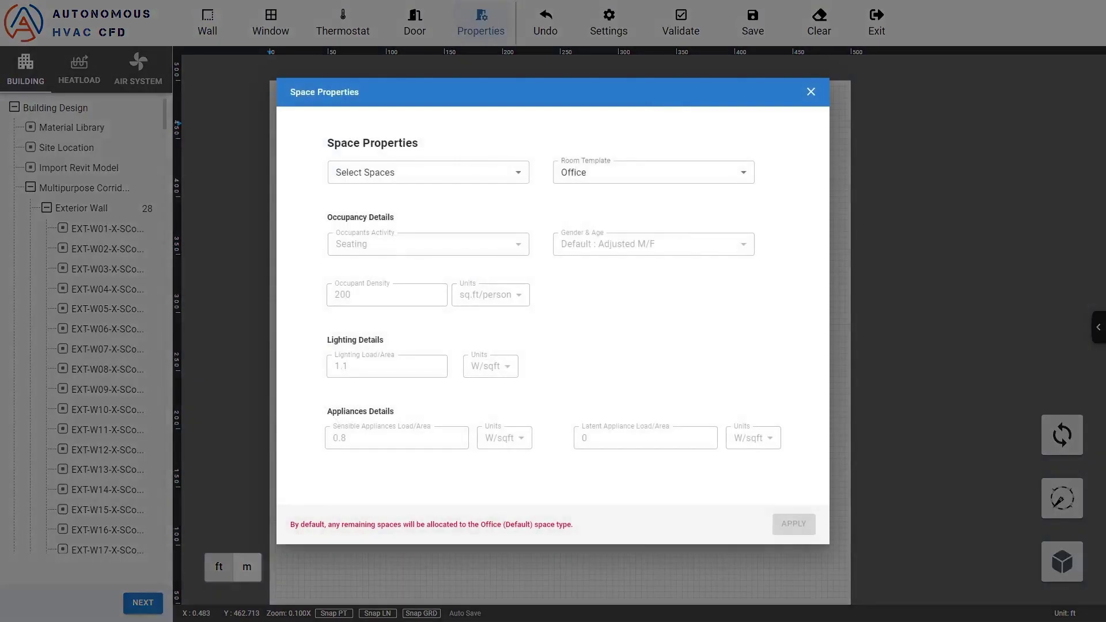
{"action": "left_click", "coordinate": [428, 173]}
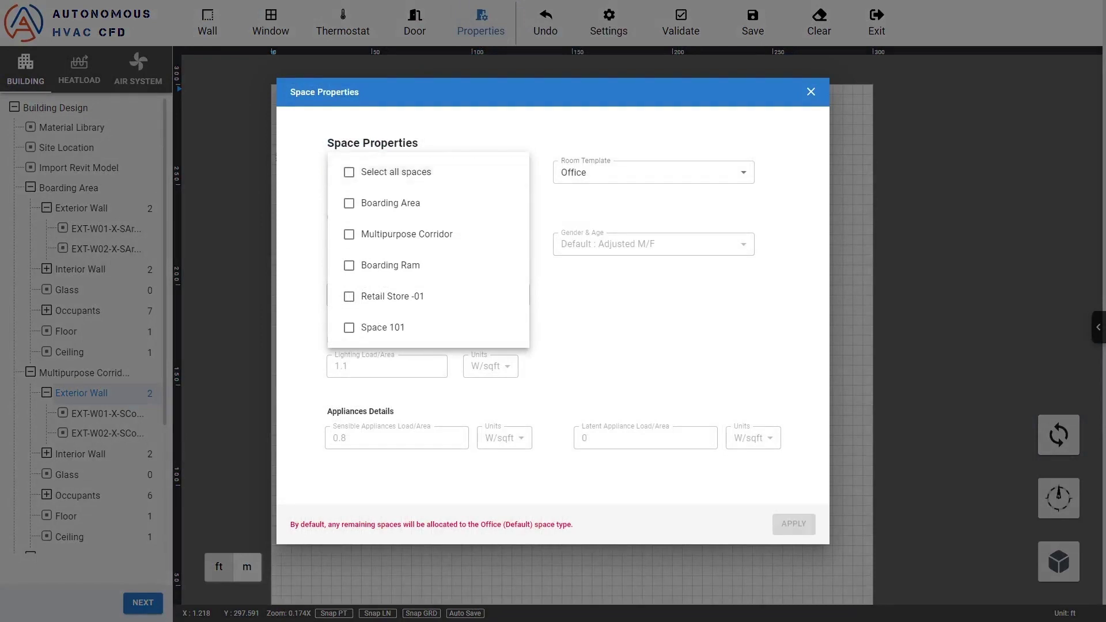
{"action": "left_click", "coordinate": [349, 171]}
{"action": "key", "text": "Escape"}
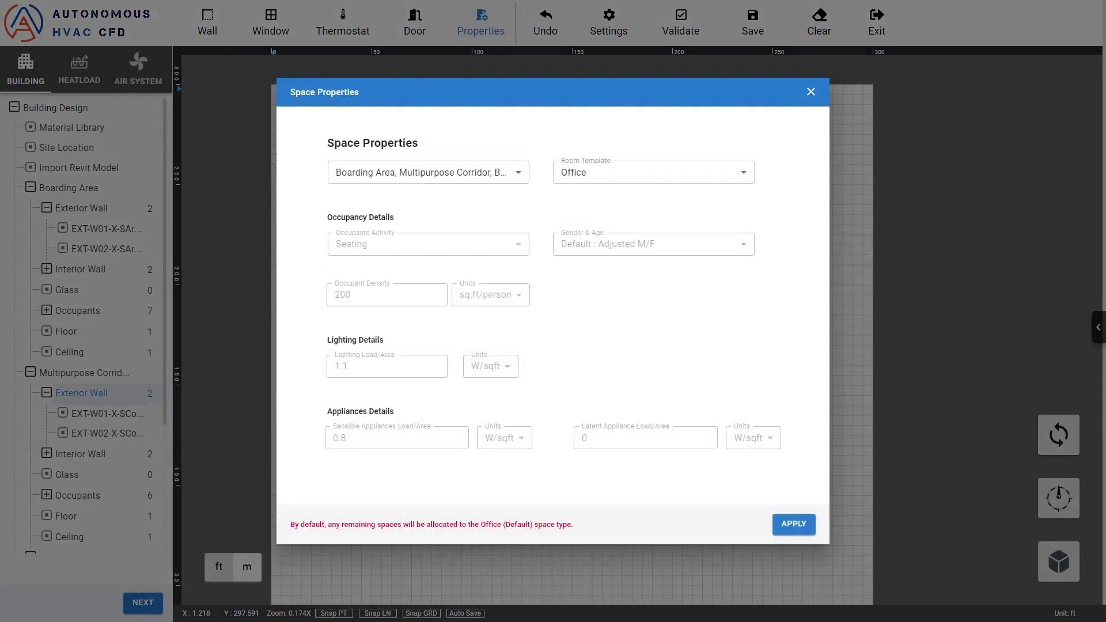
{"action": "left_click", "coordinate": [653, 172]}
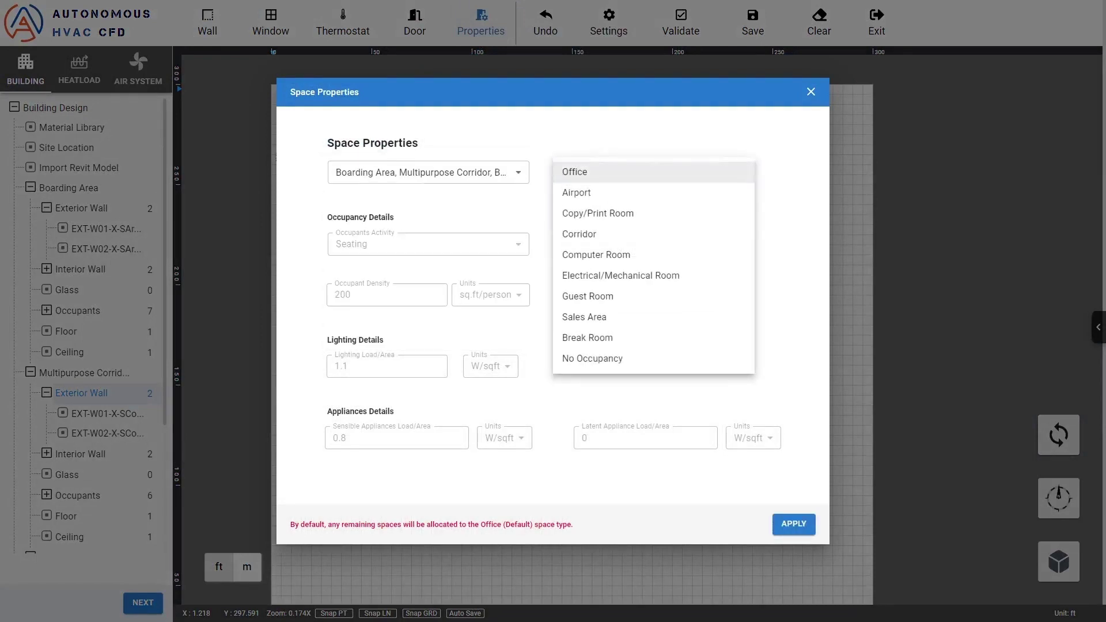
{"action": "left_click", "coordinate": [611, 192]}
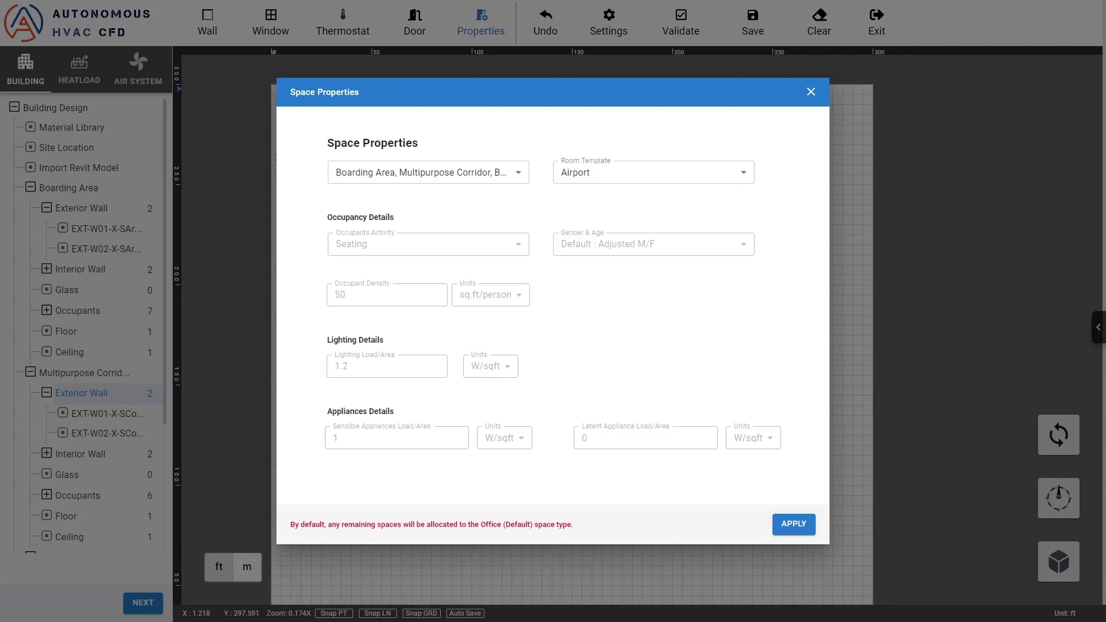
{"action": "left_click", "coordinate": [794, 523]}
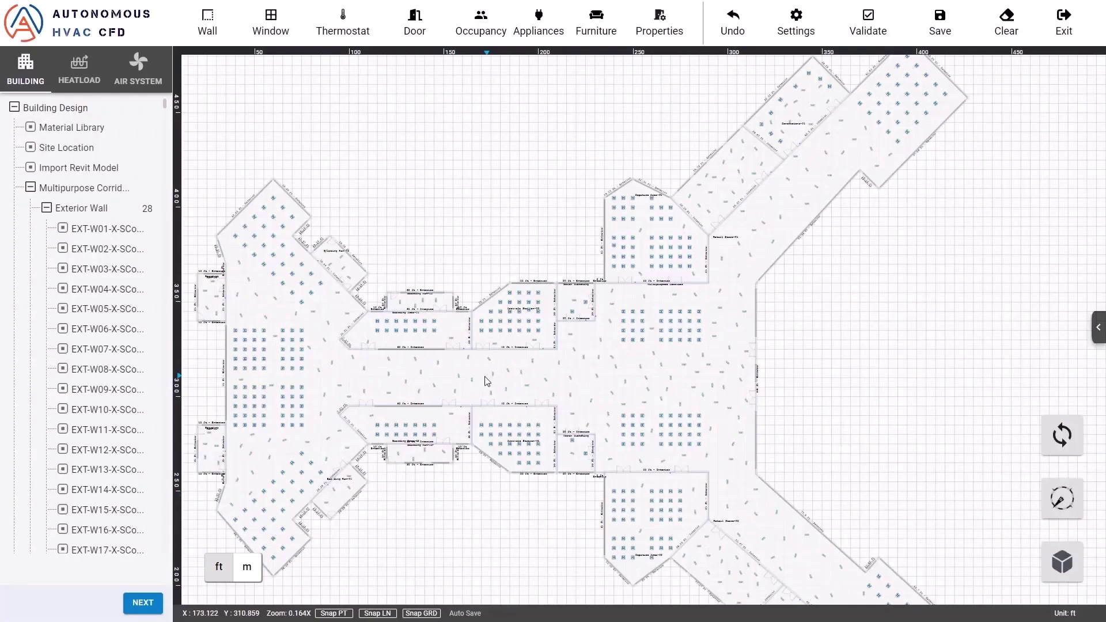
Examine the occupancy, lighting and appliance details of the Multipurpose Corridor, the space along the upper diagonal wing, and Boarding Area-02
{"action": "left_click", "coordinate": [486, 381]}
{"action": "scroll", "coordinate": [998, 291], "scroll_direction": "down", "scroll_amount": 5}
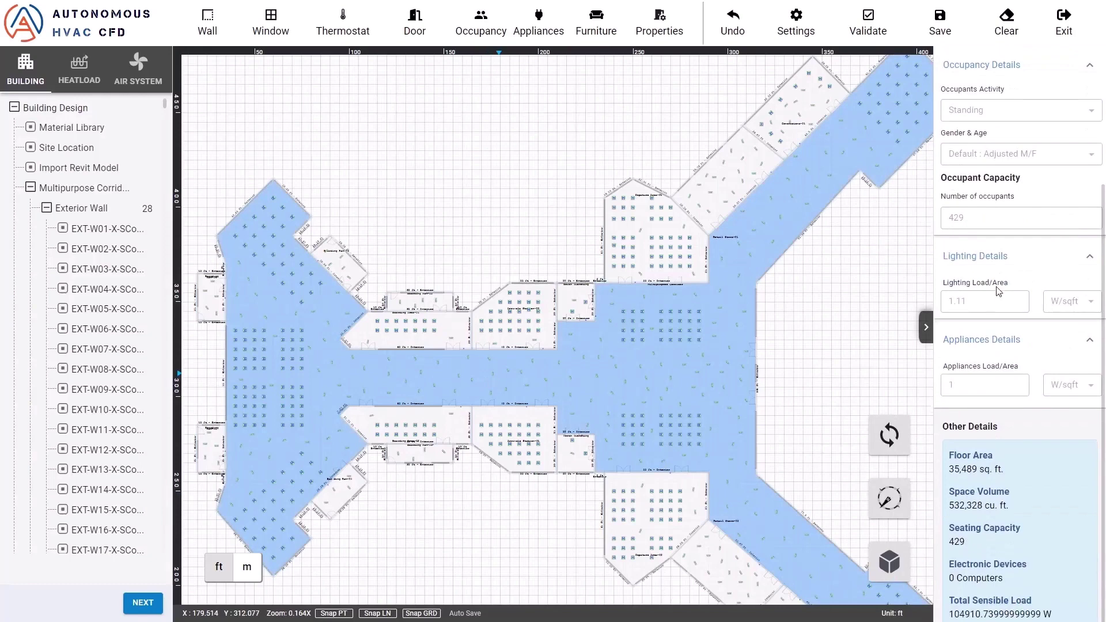
{"action": "scroll", "coordinate": [997, 291], "scroll_direction": "up", "scroll_amount": 3}
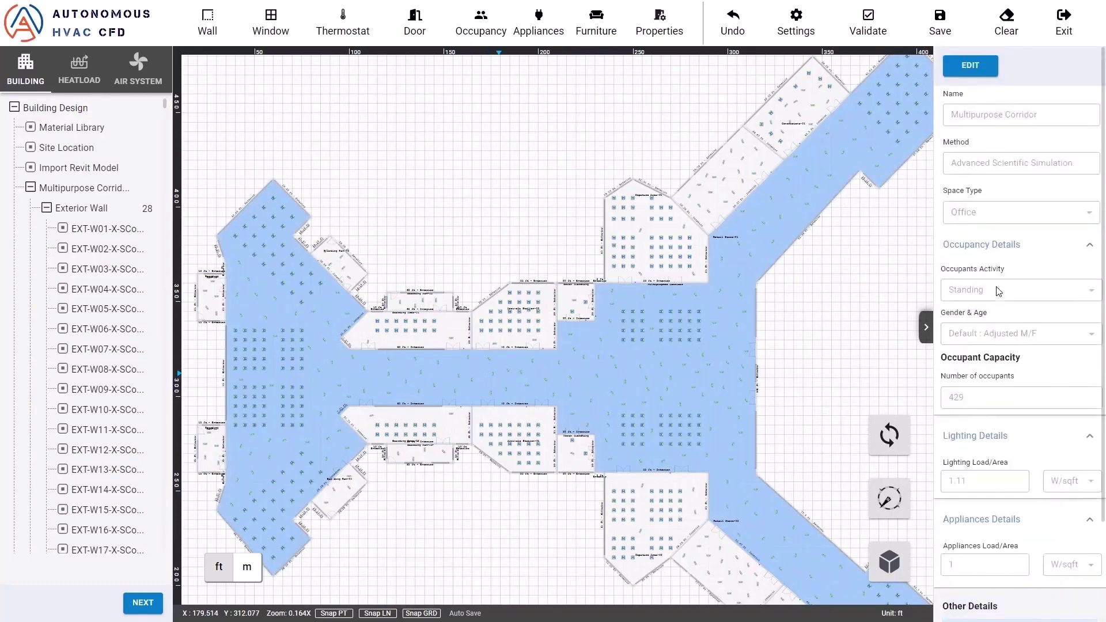
{"action": "left_click", "coordinate": [716, 209]}
{"action": "scroll", "coordinate": [1025, 165], "scroll_direction": "down", "scroll_amount": 3}
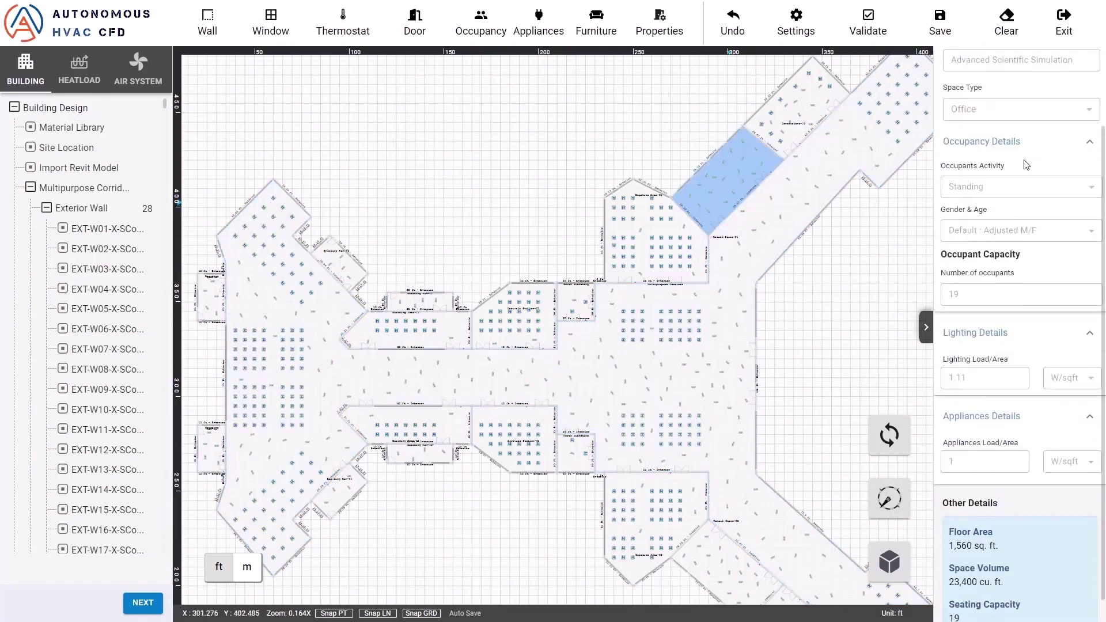
{"action": "left_click", "coordinate": [361, 419]}
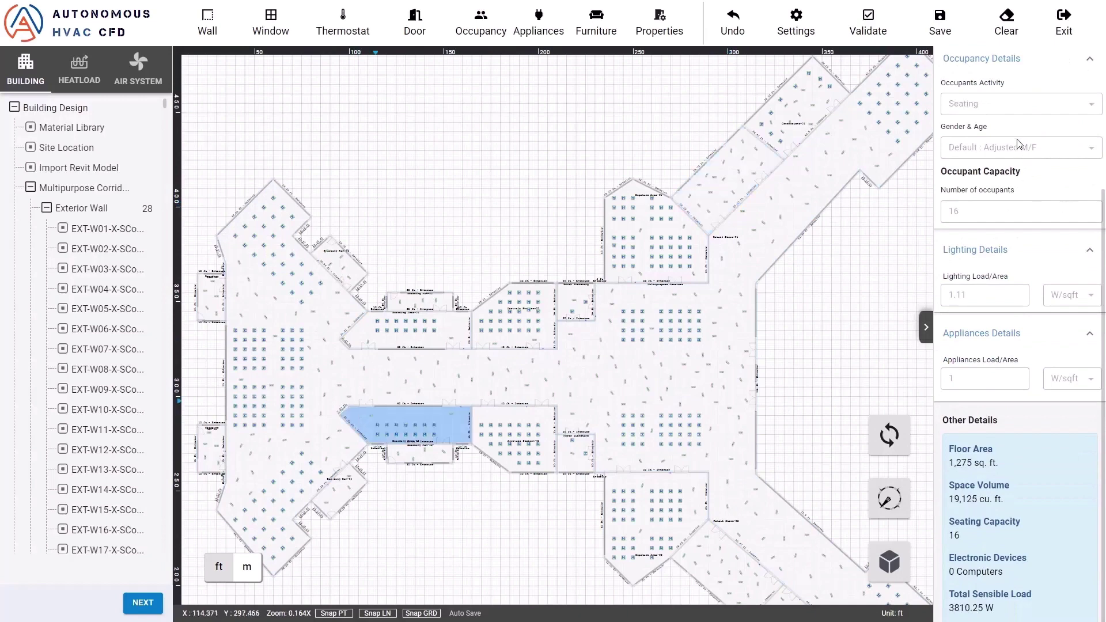
{"action": "scroll", "coordinate": [1018, 144], "scroll_direction": "up", "scroll_amount": 3}
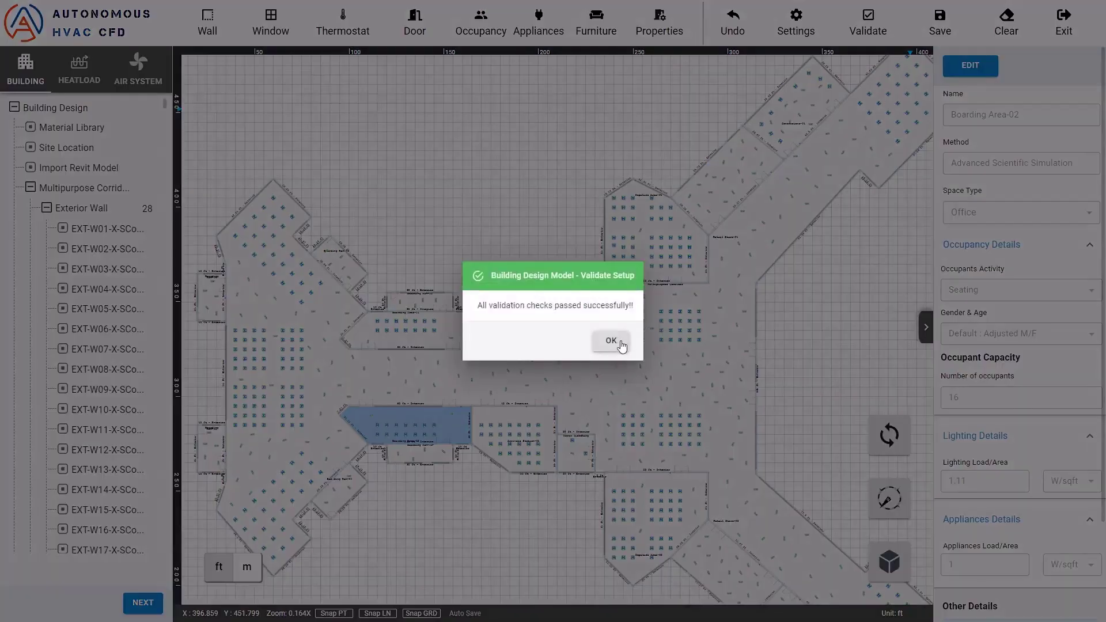
Finish validating the building design model and proceed to the space load settings of the heat load stage
{"action": "left_click", "coordinate": [611, 341]}
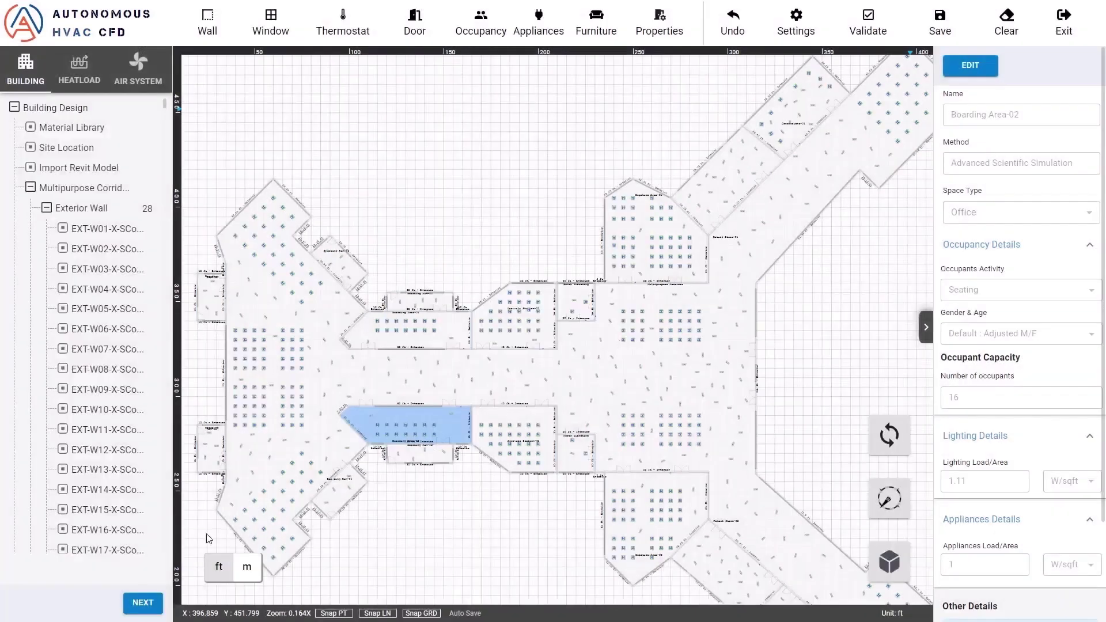
{"action": "left_click", "coordinate": [145, 602]}
{"action": "scroll", "coordinate": [482, 217], "scroll_direction": "down", "scroll_amount": 10}
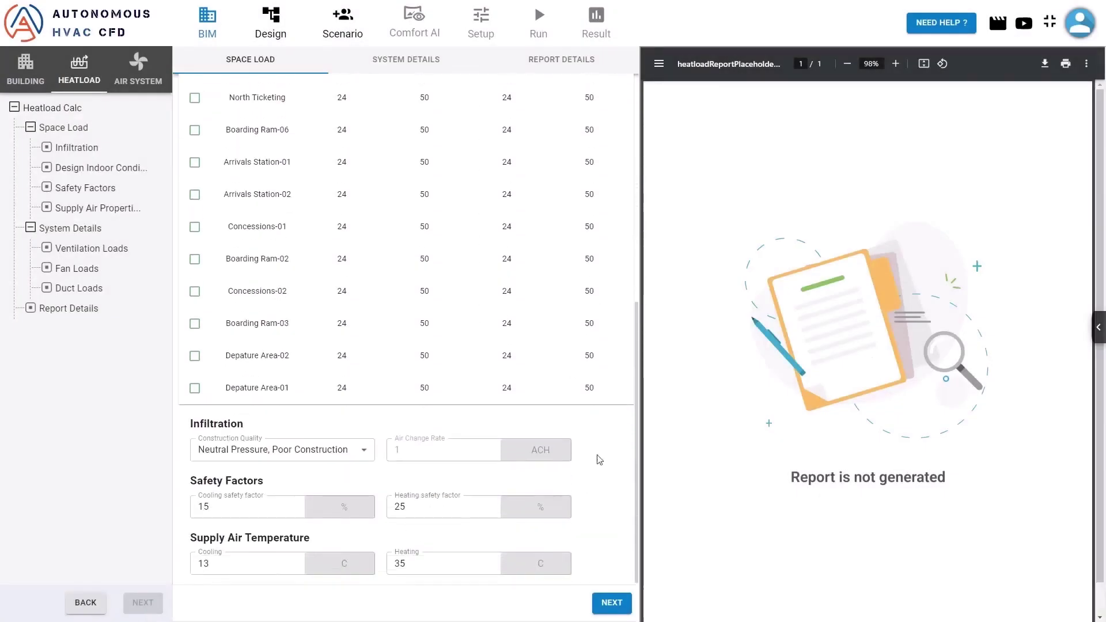
Accept the space load and system details as given and generate the heat load report with all three content sections in English (IP) units
{"action": "left_click", "coordinate": [611, 602]}
{"action": "scroll", "coordinate": [501, 181], "scroll_direction": "down", "scroll_amount": 12}
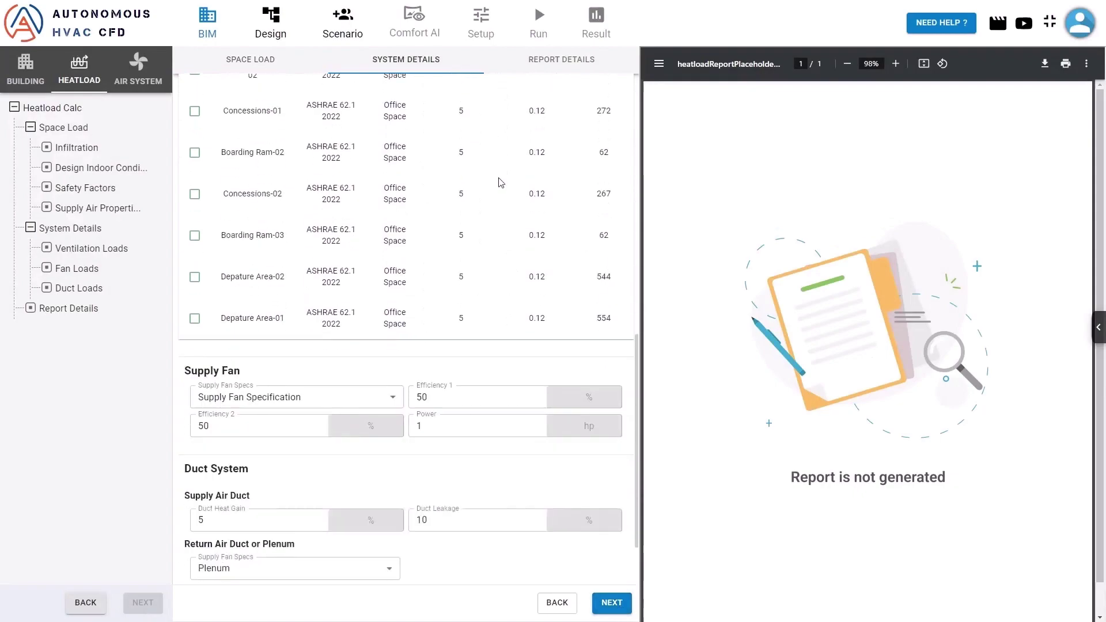
{"action": "left_click", "coordinate": [611, 602]}
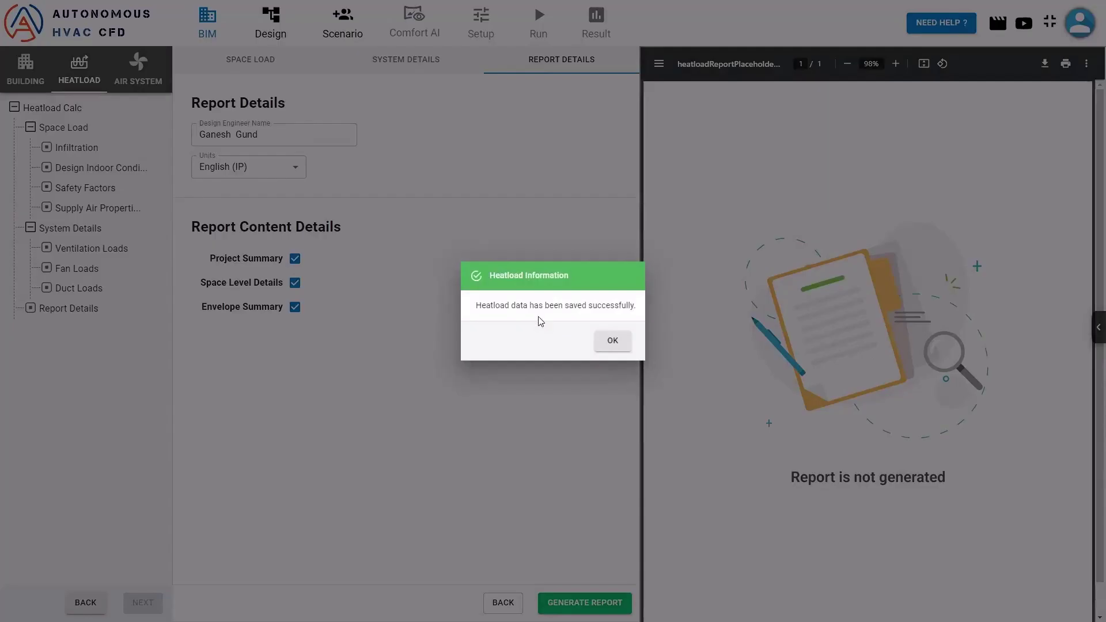
{"action": "left_click", "coordinate": [609, 341]}
{"action": "left_click", "coordinate": [579, 602]}
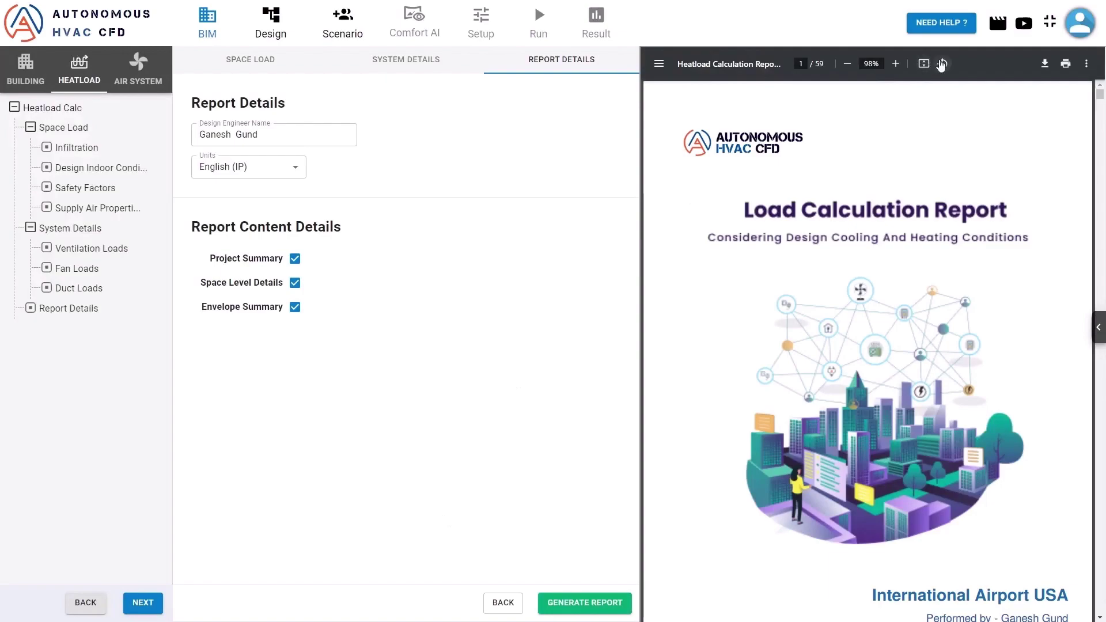
Read through the heat load calculation report to its last page and proceed to the airside system stage
{"action": "scroll", "coordinate": [962, 147], "scroll_direction": "down", "scroll_amount": 20}
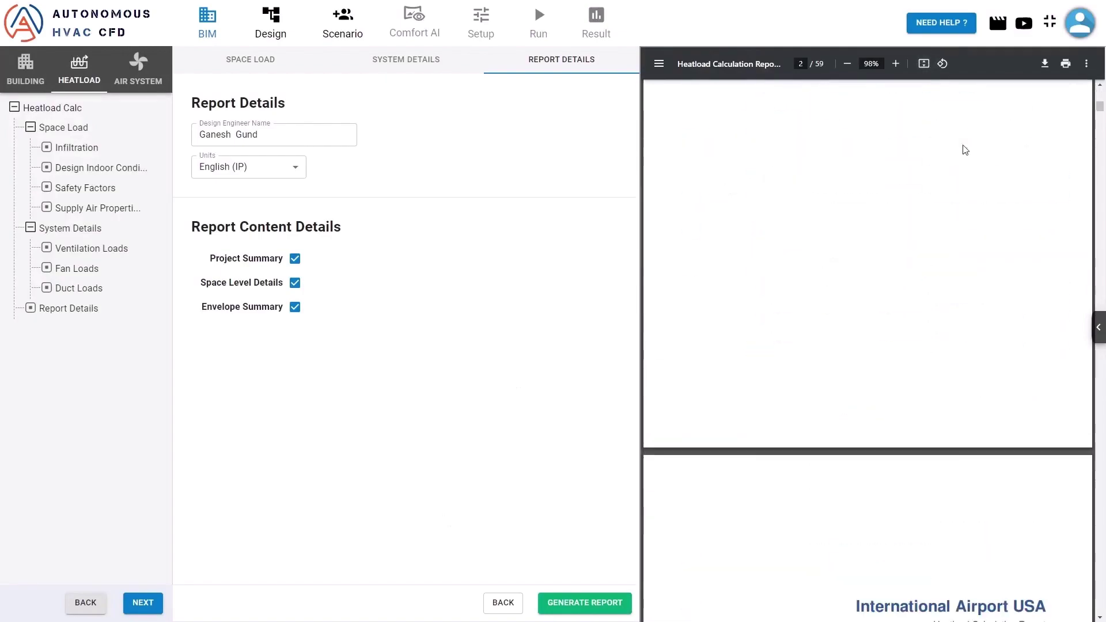
{"action": "scroll", "coordinate": [965, 149], "scroll_direction": "down", "scroll_amount": 20}
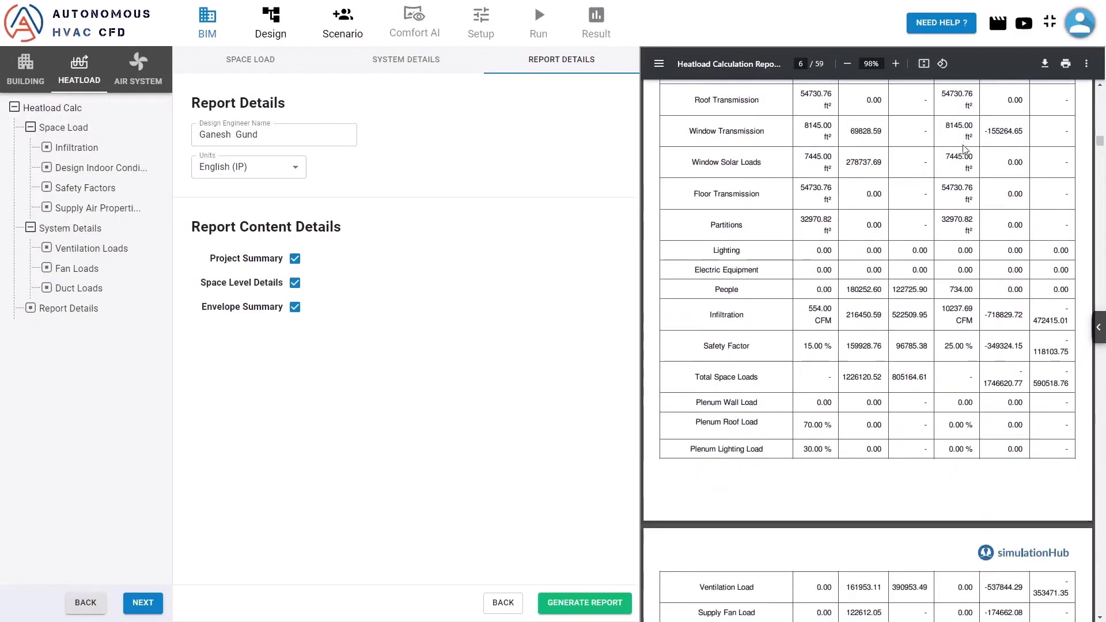
{"action": "scroll", "coordinate": [965, 149], "scroll_direction": "down", "scroll_amount": 20}
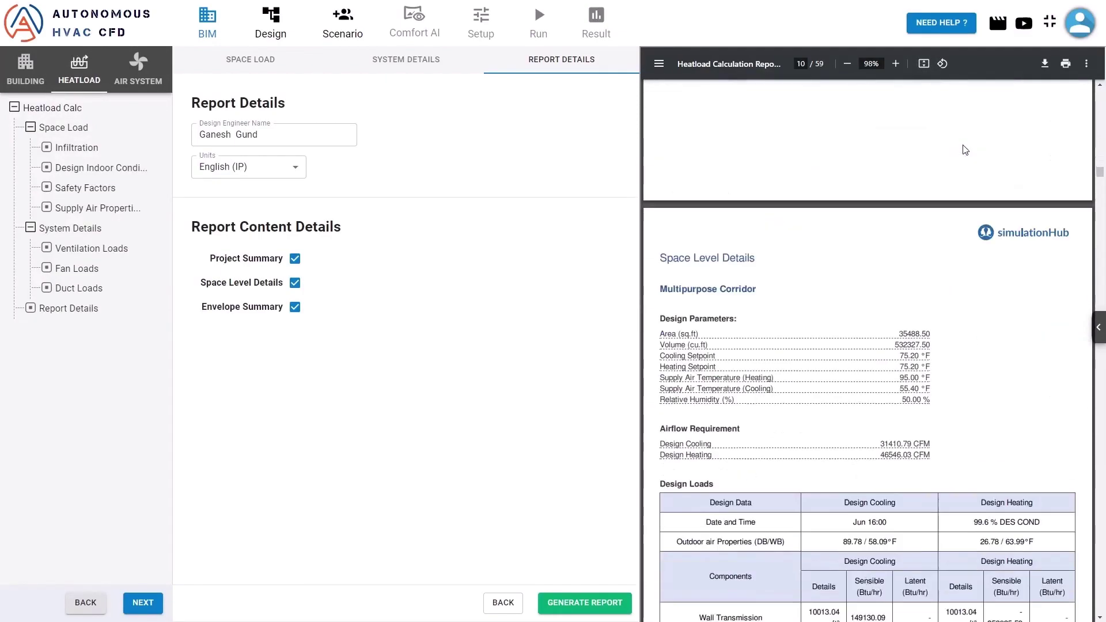
{"action": "scroll", "coordinate": [965, 149], "scroll_direction": "down", "scroll_amount": 10}
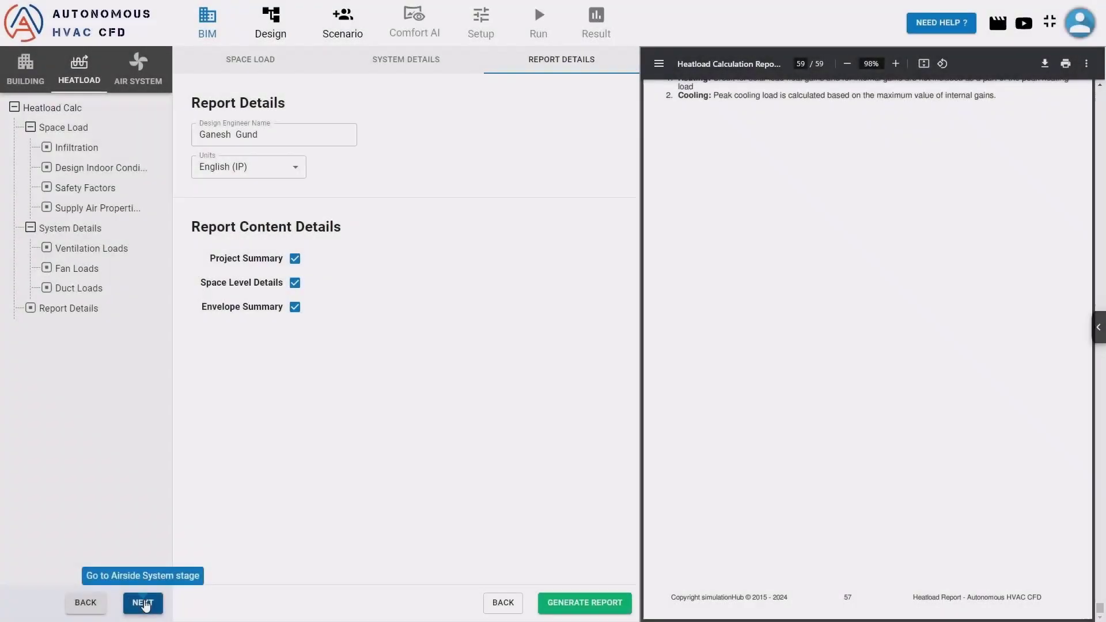
{"action": "left_click", "coordinate": [143, 603]}
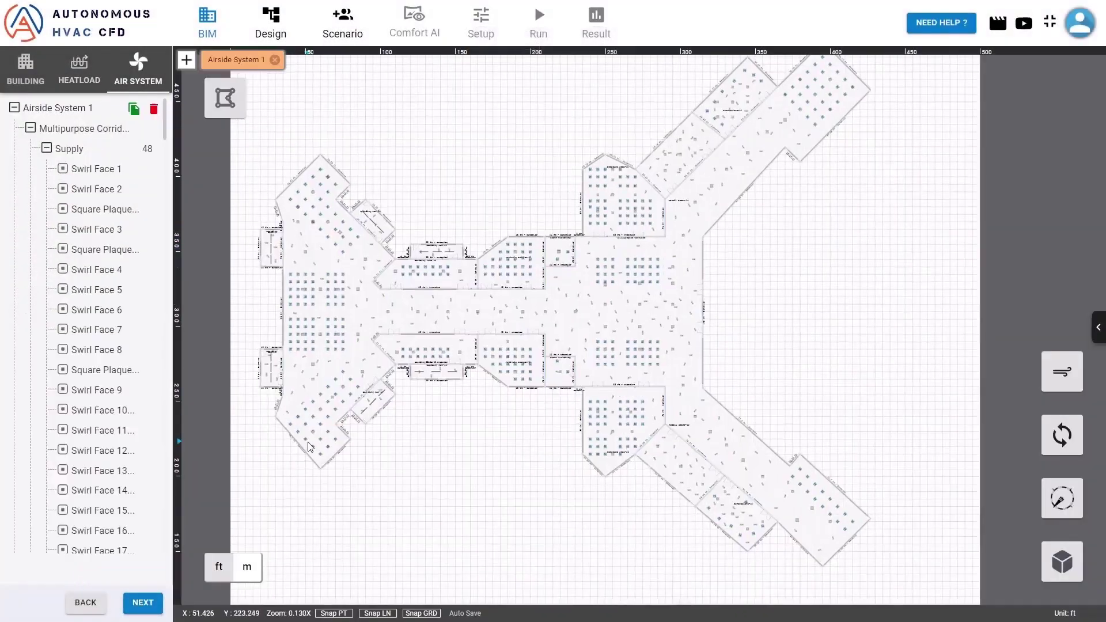
Inspect the diffuser layout of Airside System 1 across the terminal floor plan, from the western concourse to the eastern wings
{"action": "scroll", "coordinate": [333, 337], "scroll_direction": "up", "scroll_amount": 4}
{"action": "scroll", "coordinate": [333, 336], "scroll_direction": "up", "scroll_amount": 1}
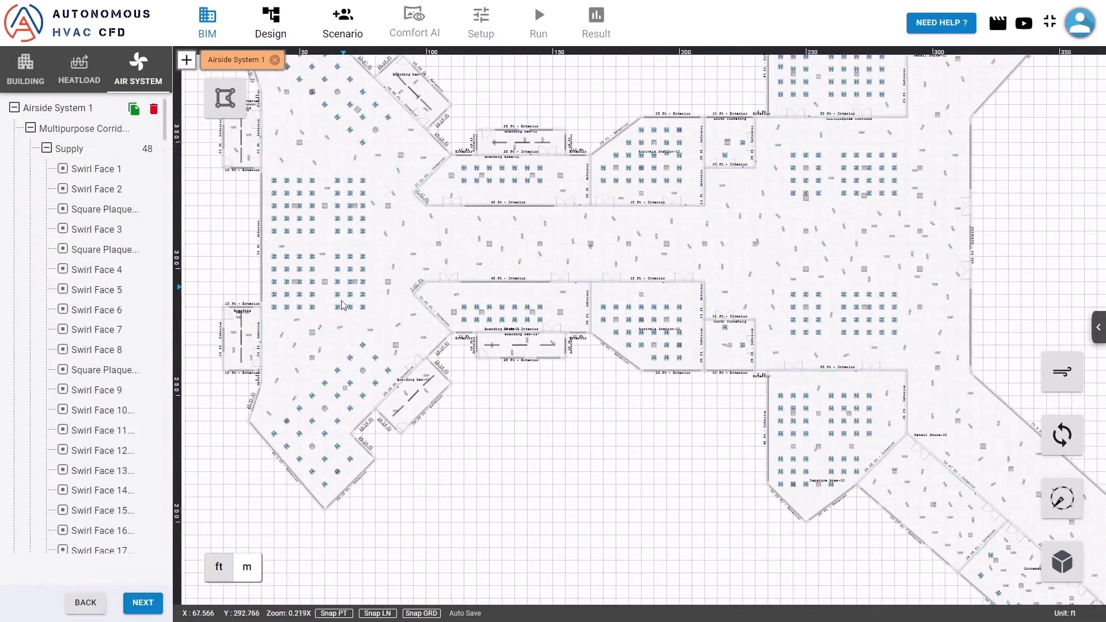
{"action": "left_click_drag", "start_coordinate": [342, 305], "coordinate": [351, 377]}
{"action": "left_click_drag", "start_coordinate": [628, 351], "coordinate": [473, 334]}
{"action": "left_click_drag", "start_coordinate": [752, 503], "coordinate": [595, 467]}
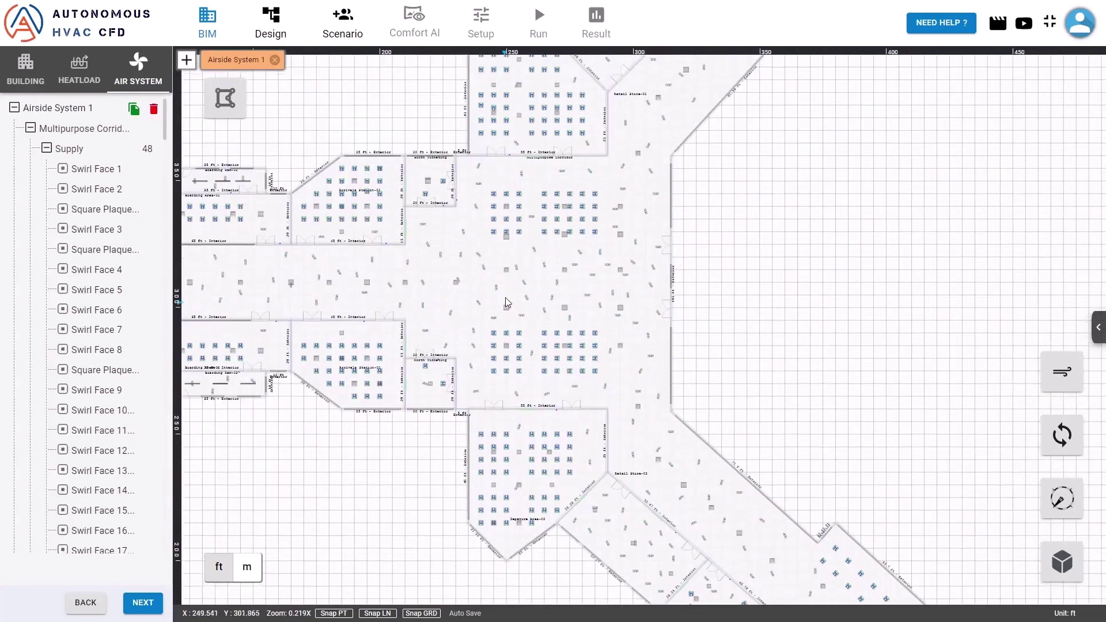
Check the cooling design airflow details of the Multipurpose Corridor space in Airside System 1
{"action": "scroll", "coordinate": [507, 303], "scroll_direction": "up", "scroll_amount": 1}
{"action": "left_click_drag", "start_coordinate": [517, 221], "coordinate": [303, 571]}
{"action": "left_click_drag", "start_coordinate": [561, 317], "coordinate": [623, 275]}
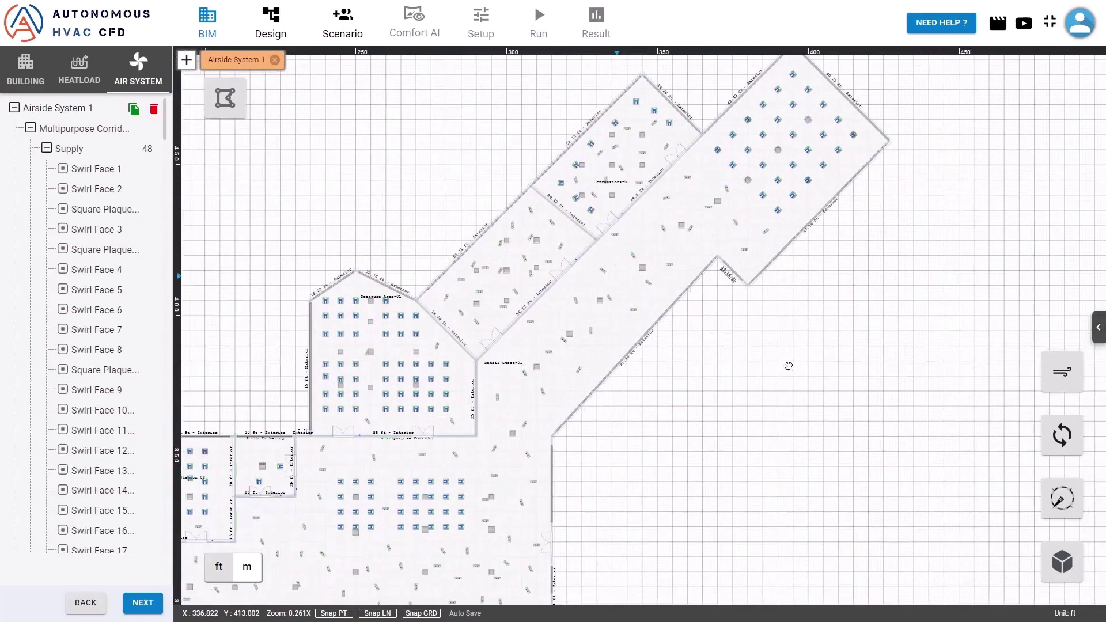
{"action": "left_click", "coordinate": [567, 377]}
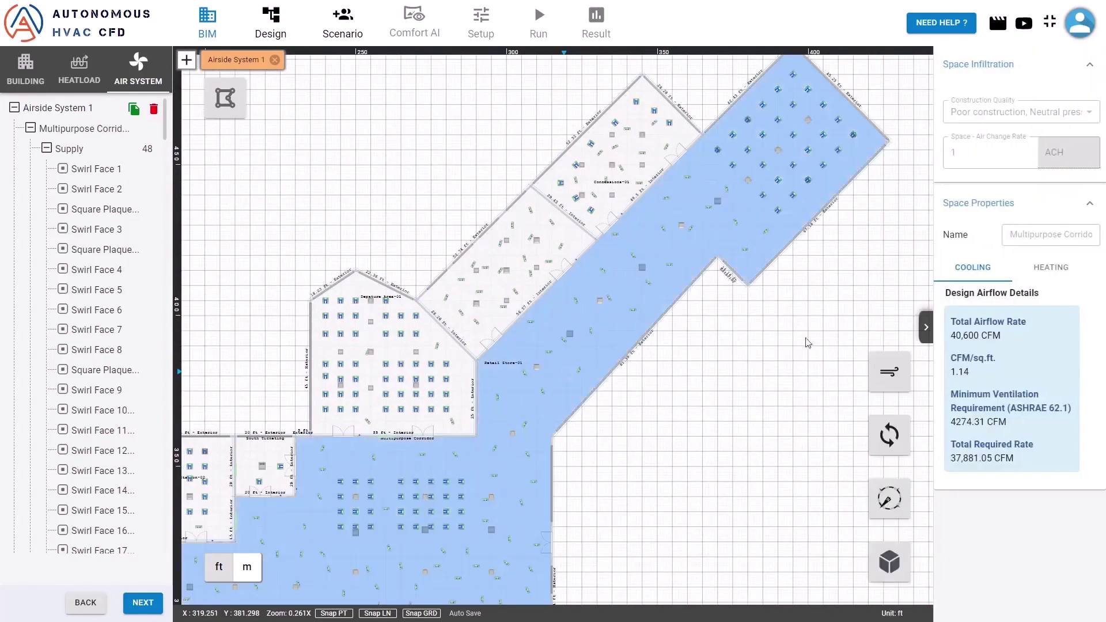
Review the suggested and current heating and cooling airflow rates for all spaces in Airside System 1
{"action": "left_click", "coordinate": [889, 383]}
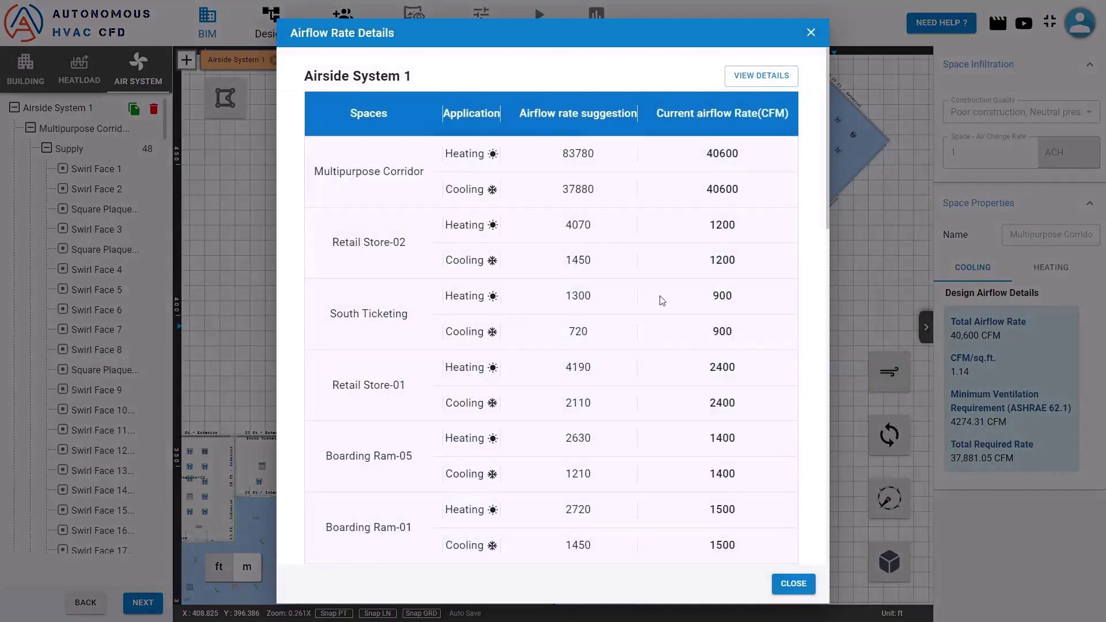
{"action": "scroll", "coordinate": [638, 175], "scroll_direction": "down", "scroll_amount": 10}
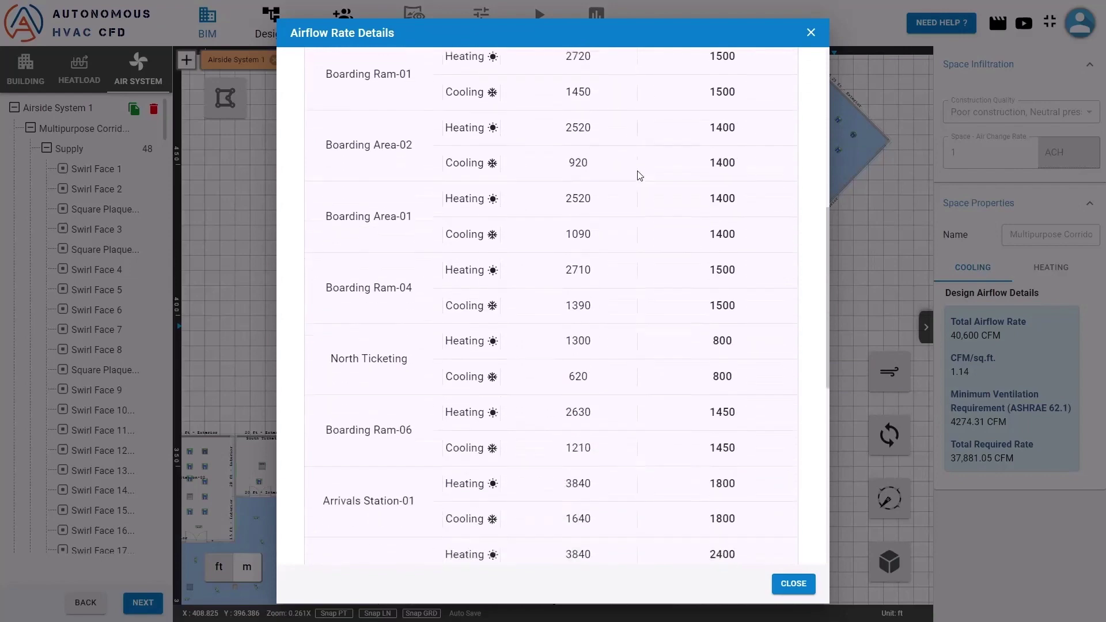
{"action": "scroll", "coordinate": [638, 175], "scroll_direction": "down", "scroll_amount": 5}
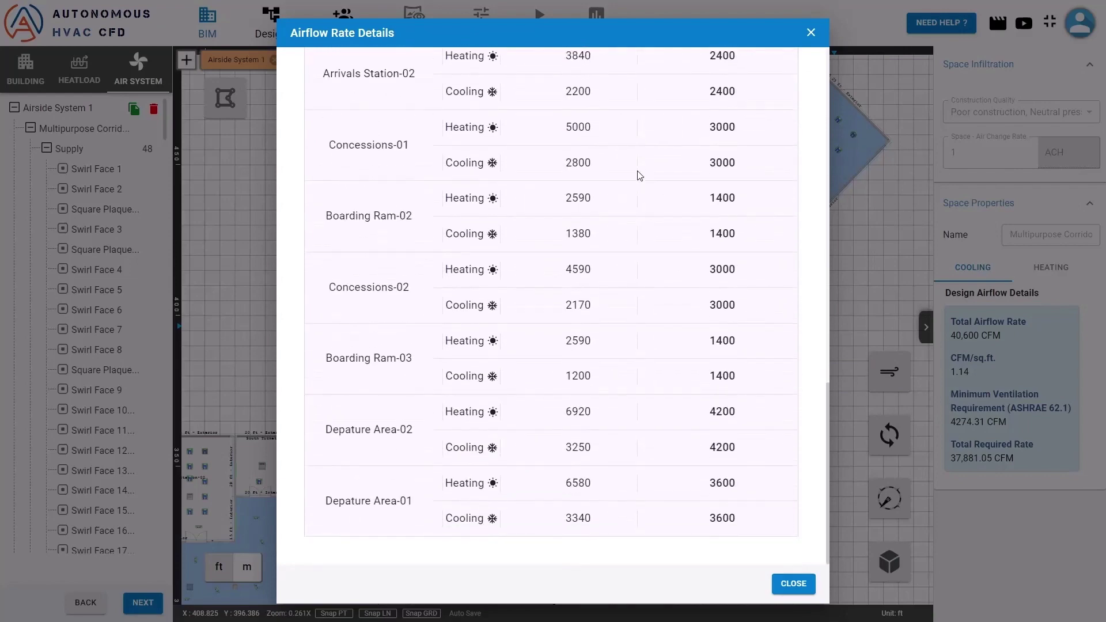
{"action": "left_click", "coordinate": [793, 583]}
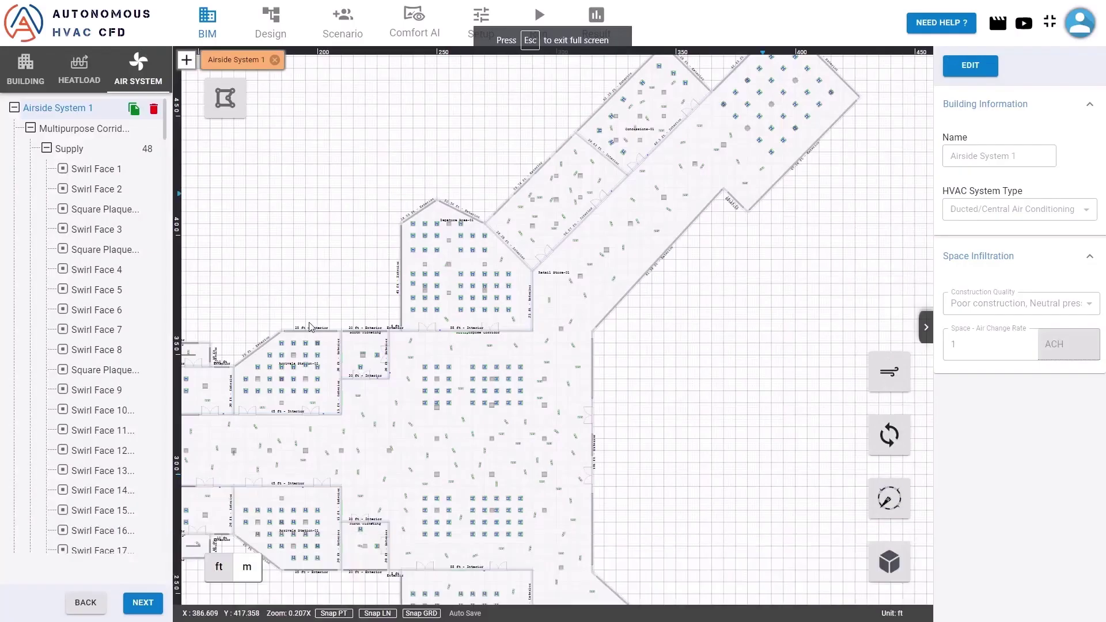
Proceed to the design stage and configure Design Configuration 1 as a Multi Zone VAV system on Airside System 1 with 8 zones
{"action": "left_click", "coordinate": [143, 602]}
{"action": "left_click", "coordinate": [644, 368]}
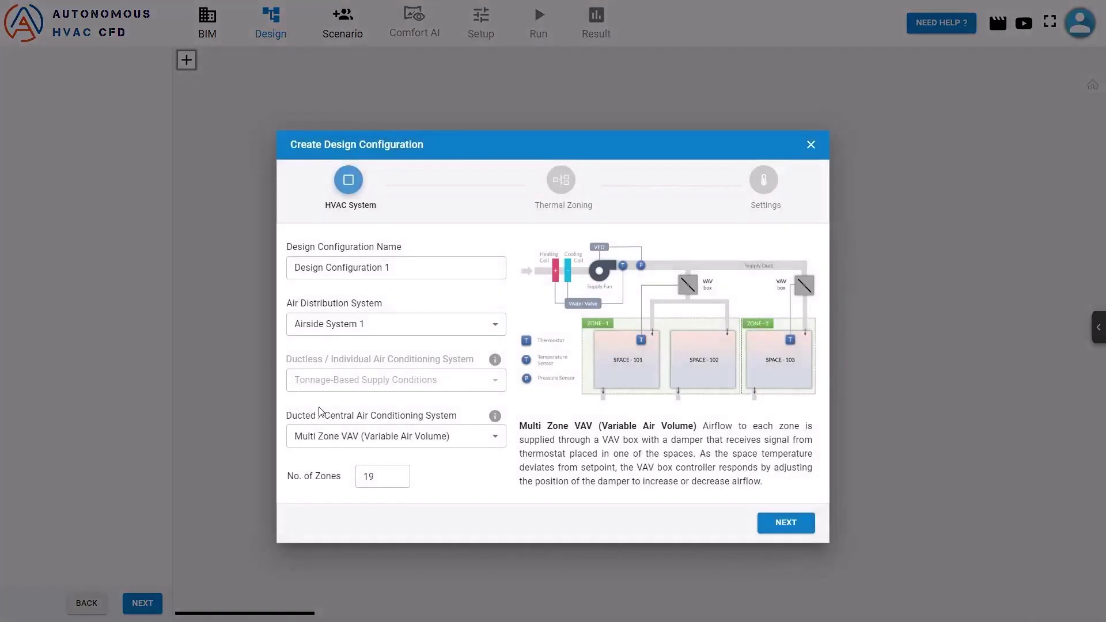
{"action": "left_click", "coordinate": [396, 437]}
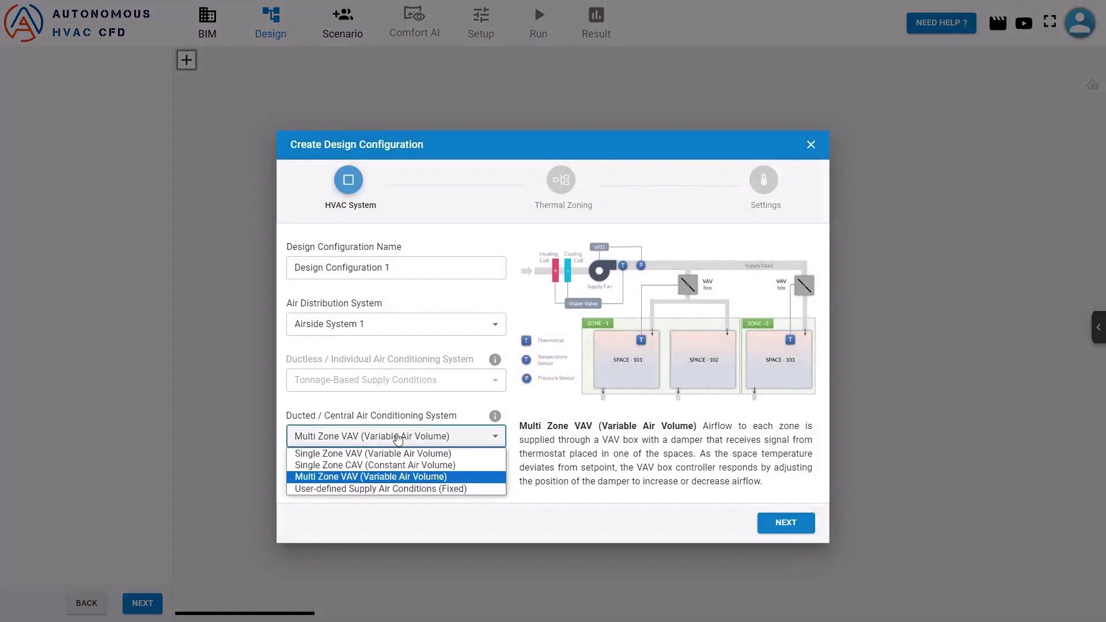
{"action": "left_click", "coordinate": [397, 481]}
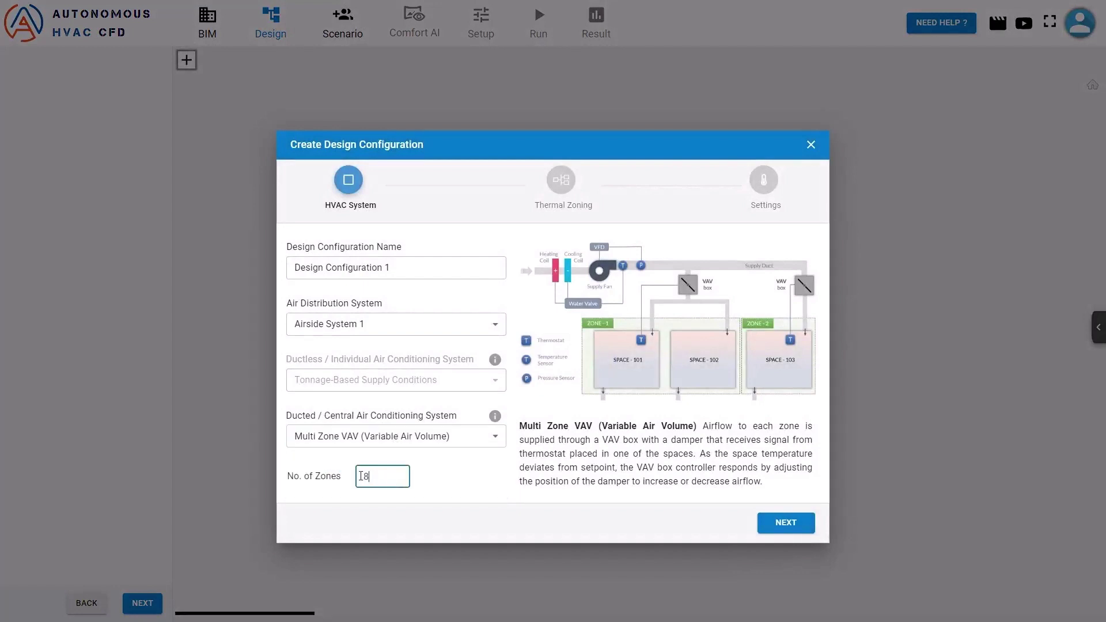
{"action": "left_click", "coordinate": [785, 522]}
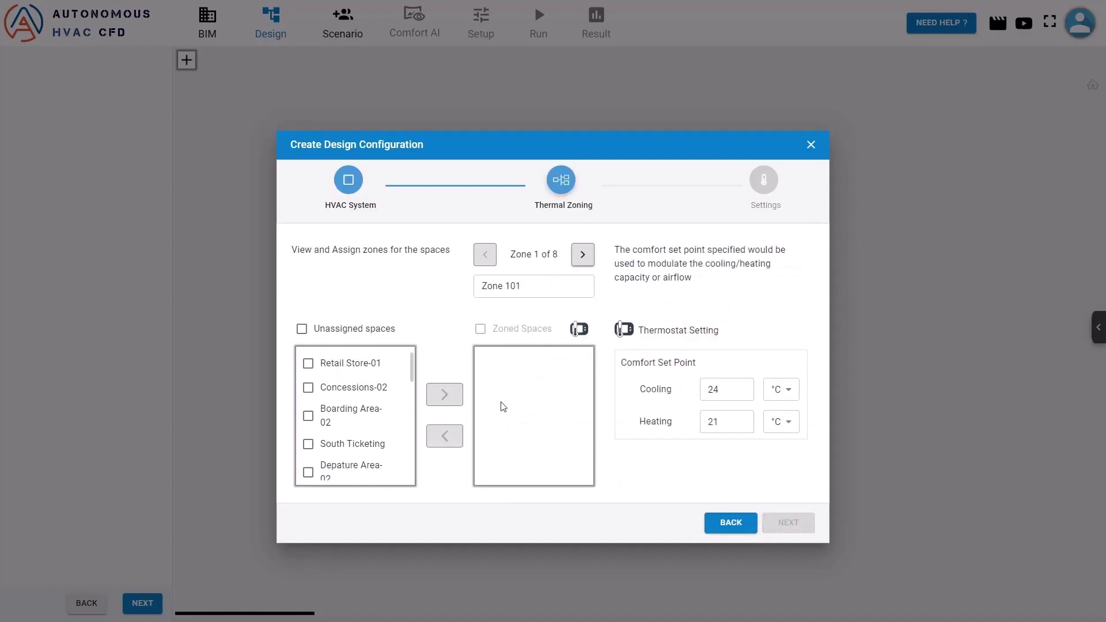
Assign spaces to the first six thermal zones, grouping the Boarding Ram spaces in Zone 102 and South and North Ticketing in Zone 106
{"action": "scroll", "coordinate": [346, 381], "scroll_direction": "down", "scroll_amount": 3}
{"action": "left_click", "coordinate": [357, 387]}
{"action": "left_click", "coordinate": [444, 394]}
{"action": "left_click", "coordinate": [582, 254]}
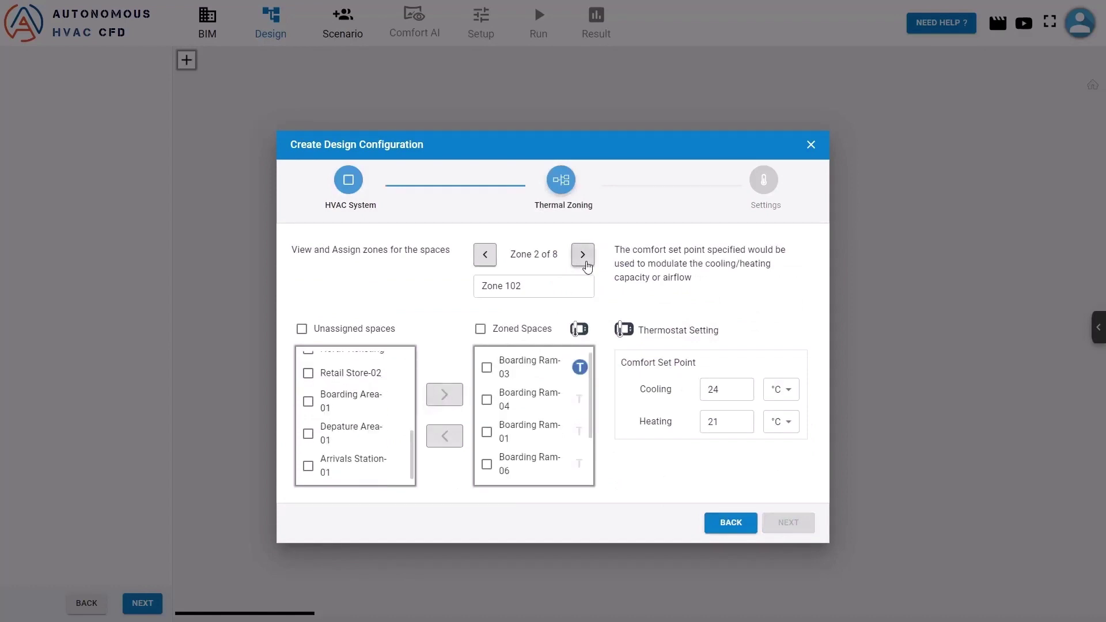
{"action": "left_click", "coordinate": [583, 258]}
{"action": "left_click", "coordinate": [584, 257]}
{"action": "left_click", "coordinate": [583, 257]}
{"action": "left_click", "coordinate": [582, 257]}
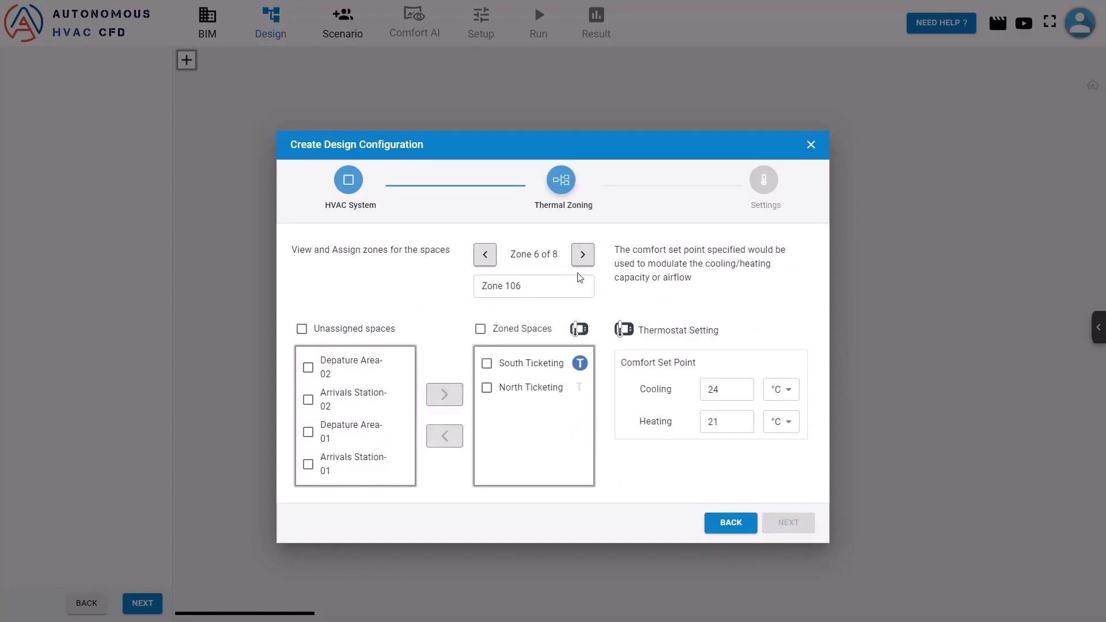
Assign the two departure areas to the seventh zone and Arrivals Station-02 and Arrivals Station-01 to Zone 108
{"action": "left_click", "coordinate": [583, 254]}
{"action": "left_click", "coordinate": [582, 254]}
{"action": "left_click", "coordinate": [308, 366]}
{"action": "left_click", "coordinate": [308, 399]}
{"action": "left_click", "coordinate": [445, 396]}
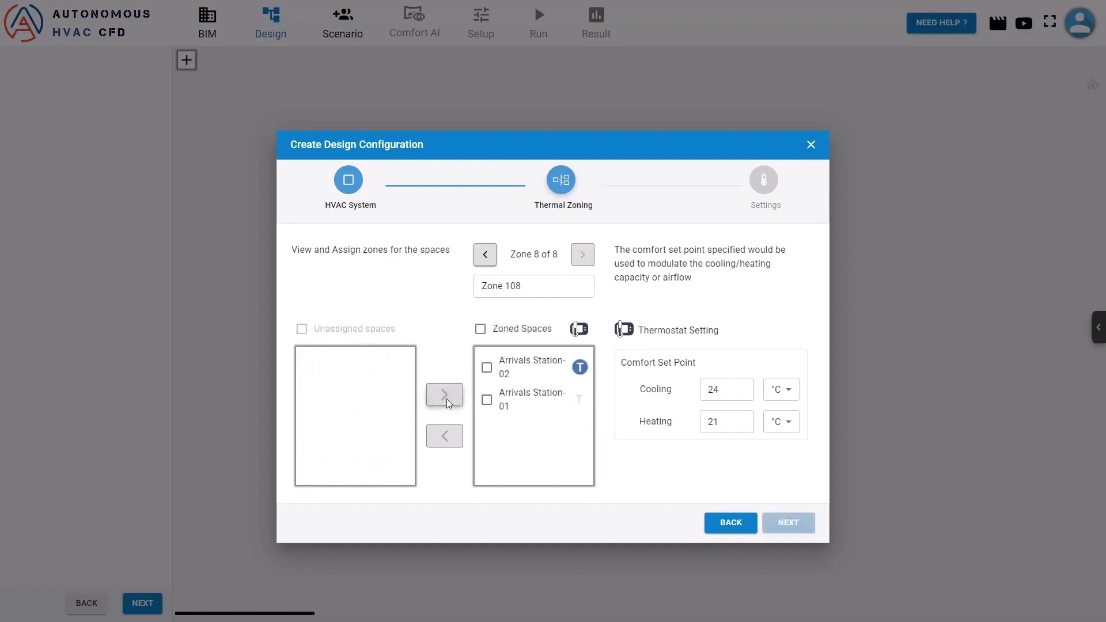
Create the design configuration with the given Multi Zone VAV settings and look over the terminal's 3D model
{"action": "left_click", "coordinate": [788, 524]}
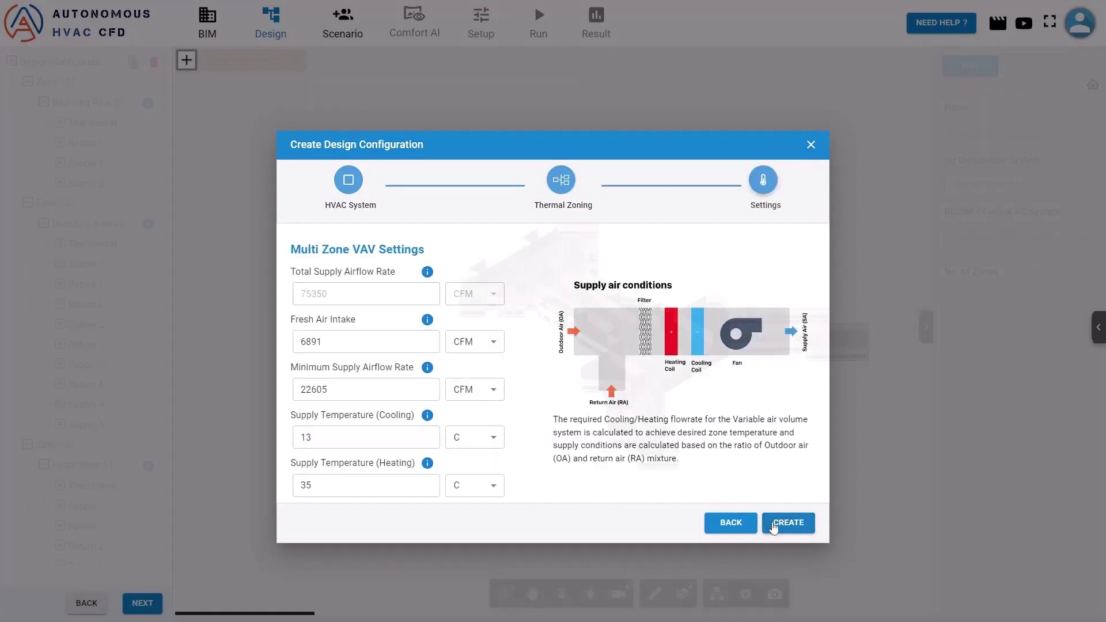
{"action": "left_click", "coordinate": [786, 523]}
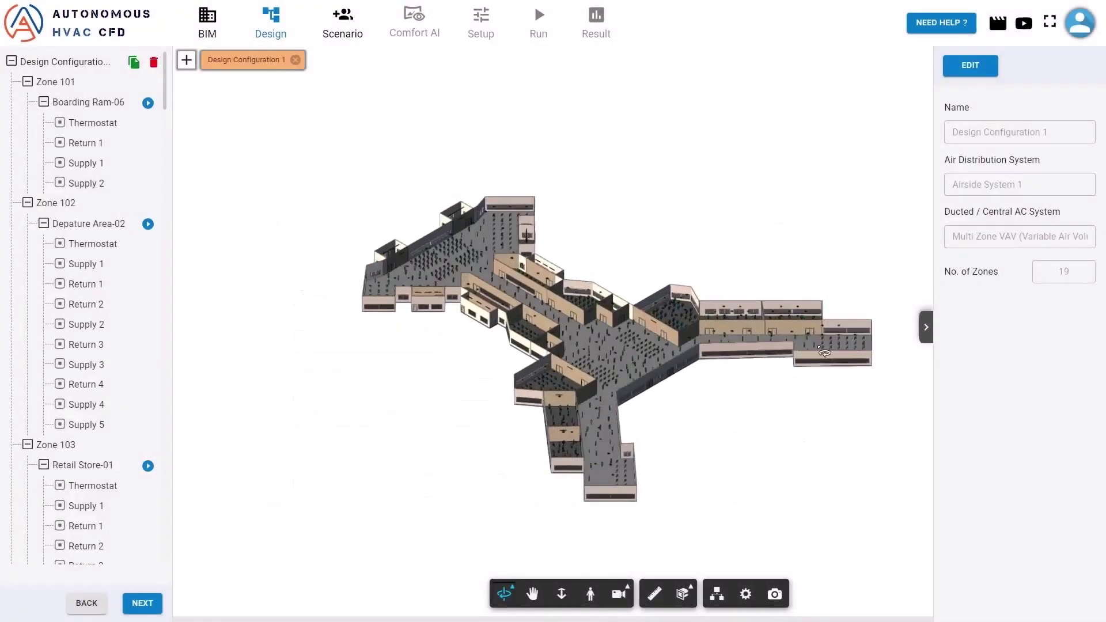
{"action": "scroll", "coordinate": [728, 380], "scroll_direction": "up", "scroll_amount": 10}
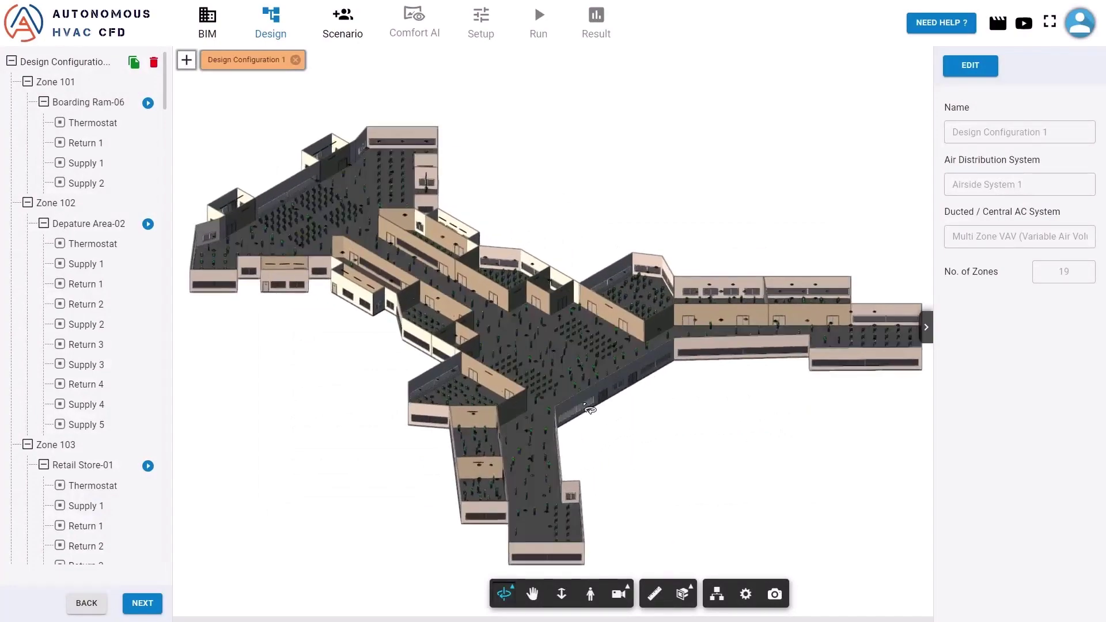
{"action": "scroll", "coordinate": [498, 335], "scroll_direction": "down", "scroll_amount": 10}
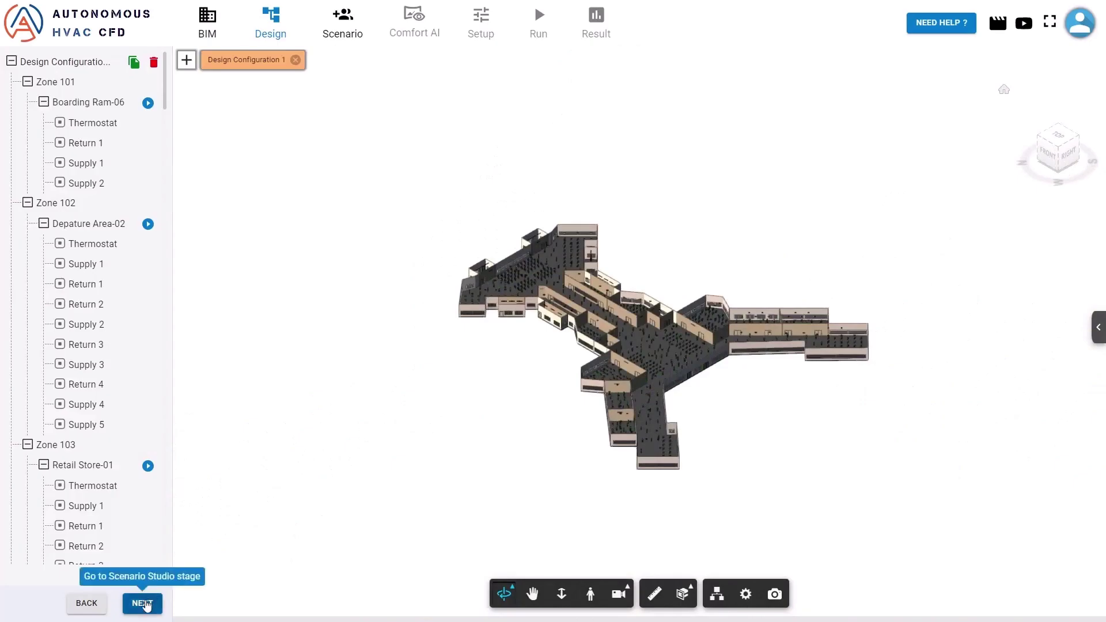
Create a full-occupancy scenario named Cooling for the cooling application with the ASHRAE design cooling 0.4% preset
{"action": "left_click", "coordinate": [143, 603]}
{"action": "left_click_drag", "start_coordinate": [364, 249], "coordinate": [304, 253]}
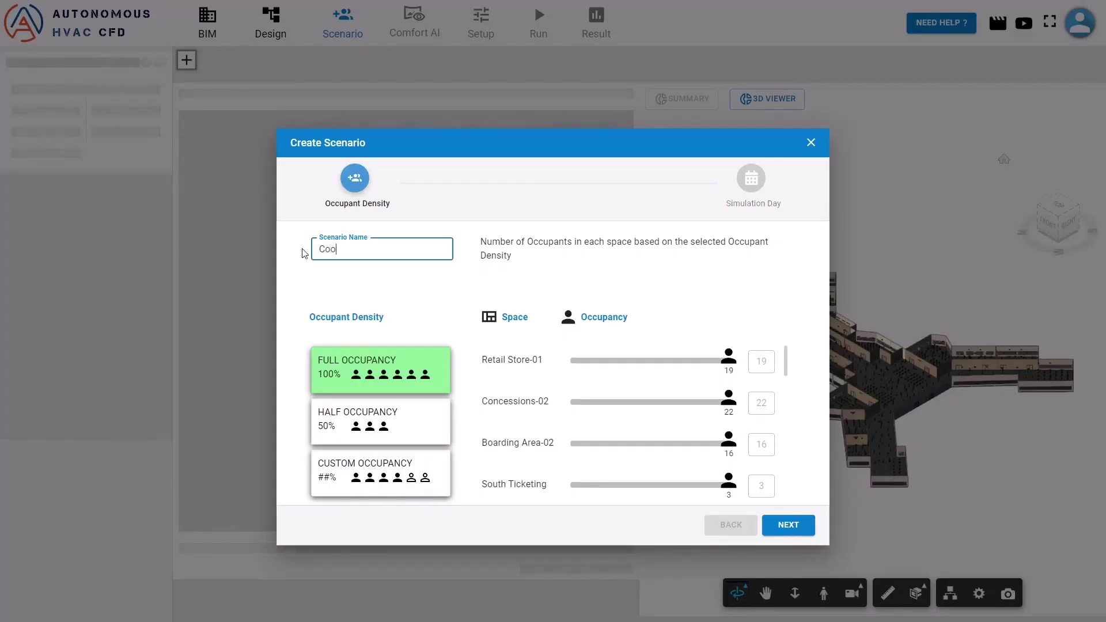
{"action": "left_click", "coordinate": [787, 524]}
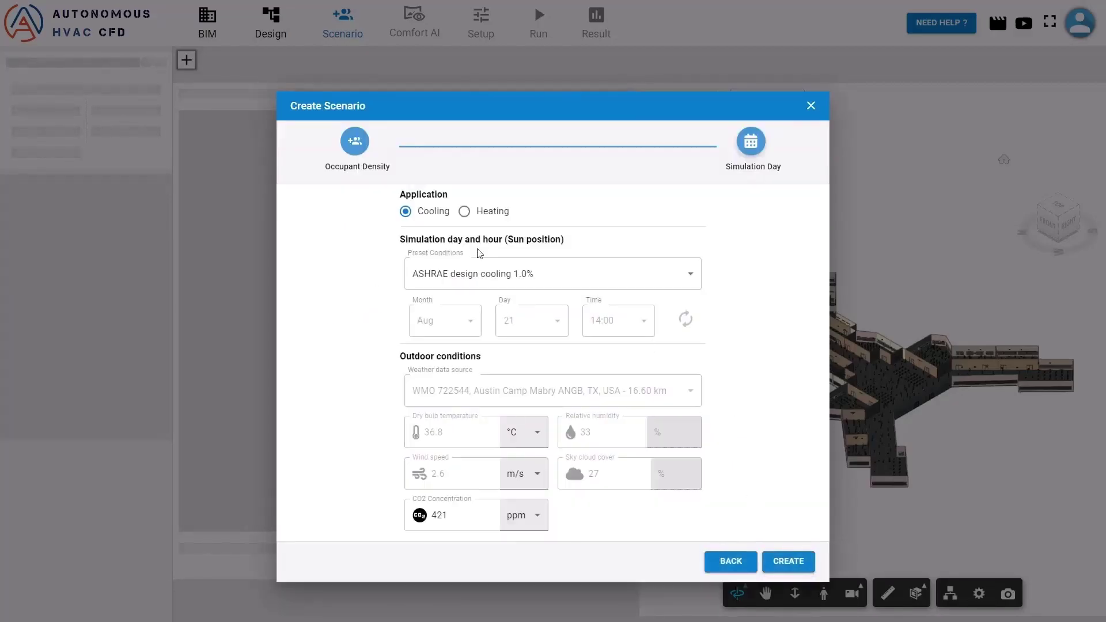
{"action": "left_click", "coordinate": [460, 275]}
{"action": "left_click", "coordinate": [477, 302]}
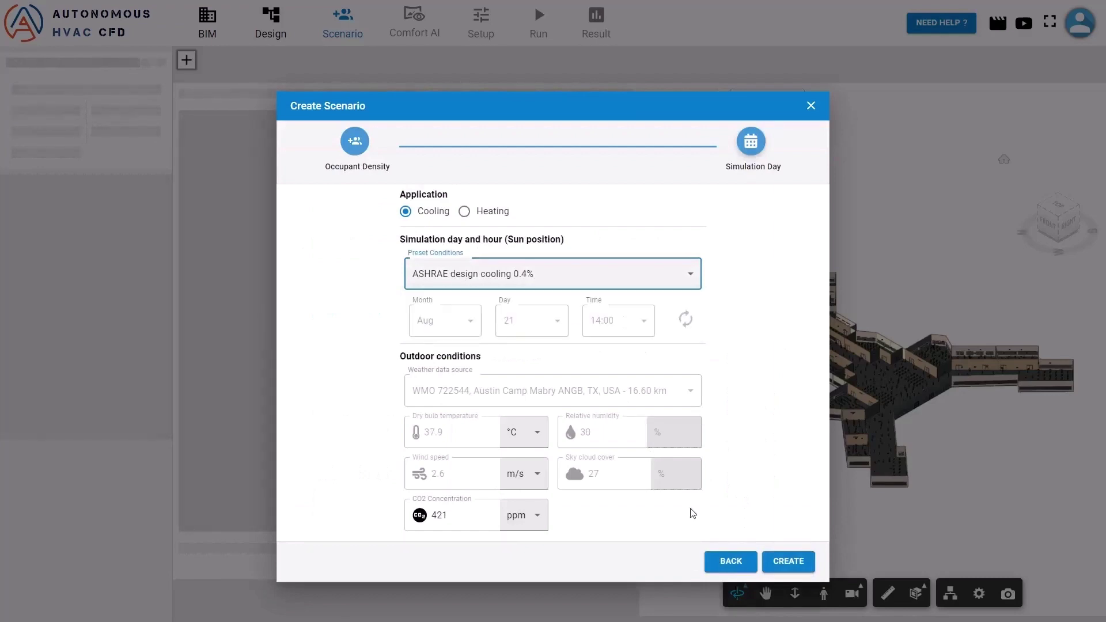
{"action": "left_click", "coordinate": [776, 562]}
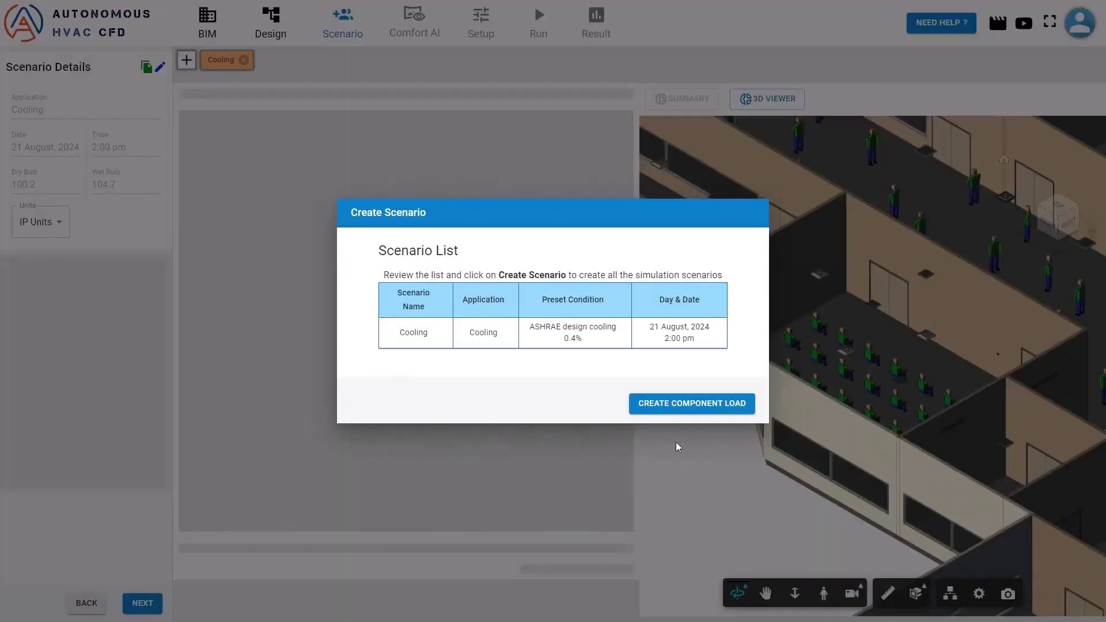
Generate the component load of the Cooling scenario and show it beside the 3D model
{"action": "left_click", "coordinate": [639, 404]}
{"action": "left_click", "coordinate": [766, 100]}
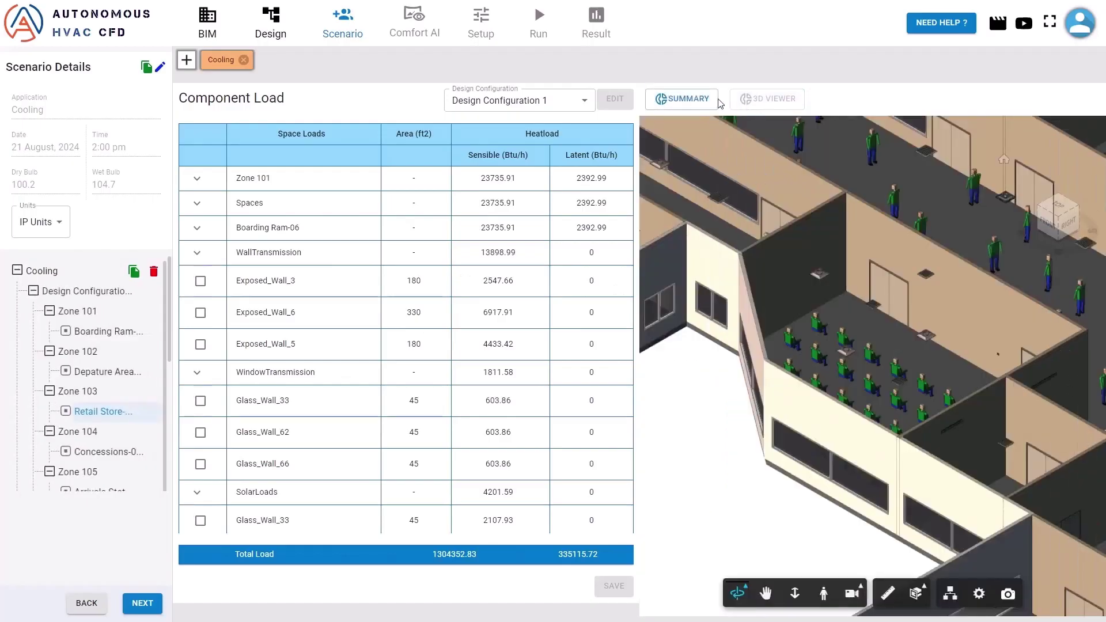
{"action": "left_click", "coordinate": [717, 100]}
Create a full-occupancy scenario named Heating for the heating application with the ASHRAE design heating 99.6% preset
{"action": "left_click", "coordinate": [186, 60]}
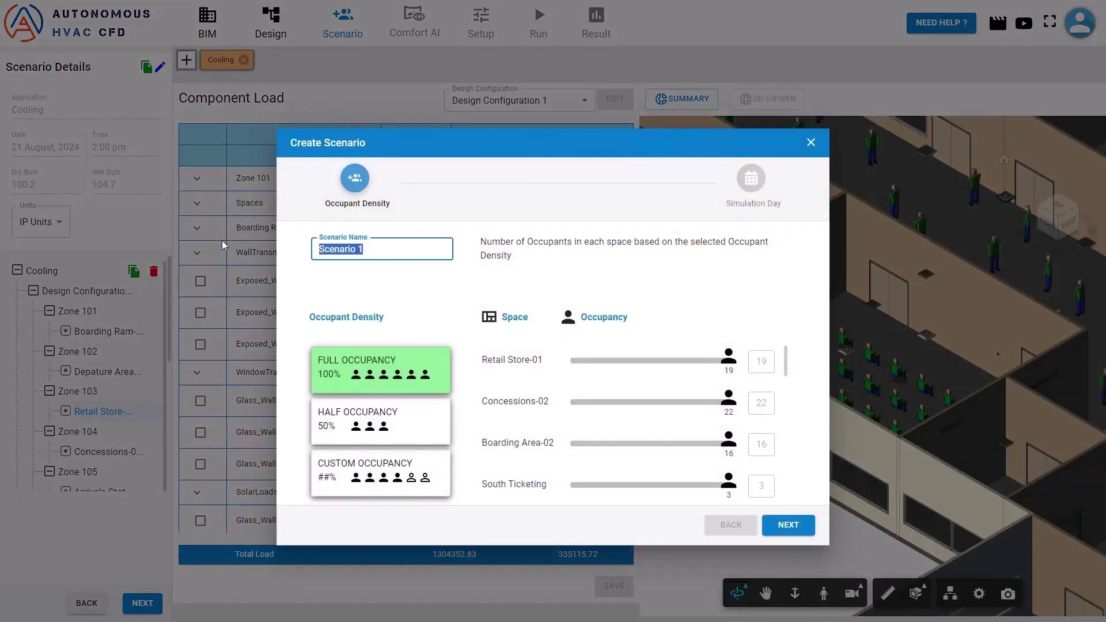
{"action": "type", "text": "Heating"}
{"action": "left_click", "coordinate": [788, 524]}
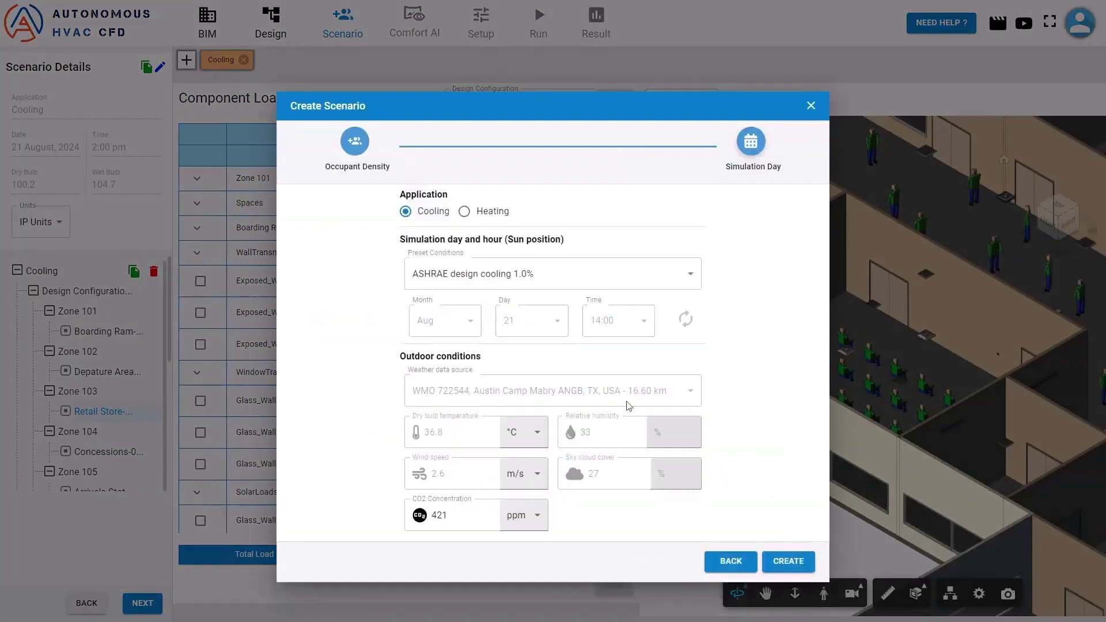
{"action": "left_click", "coordinate": [496, 276]}
{"action": "left_click", "coordinate": [501, 294]}
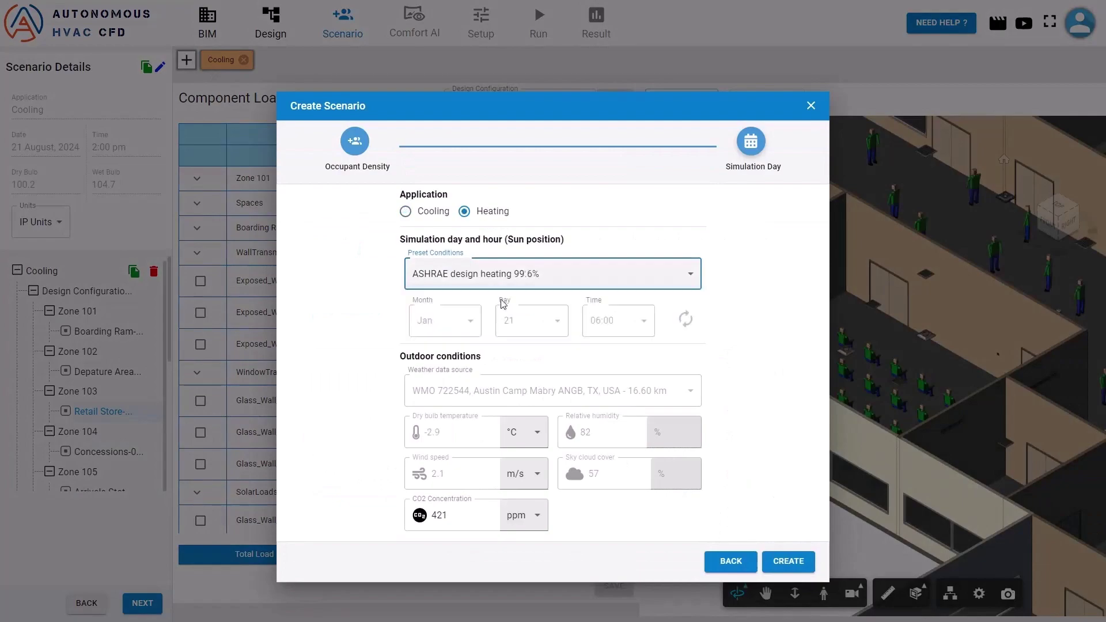
{"action": "left_click", "coordinate": [783, 564]}
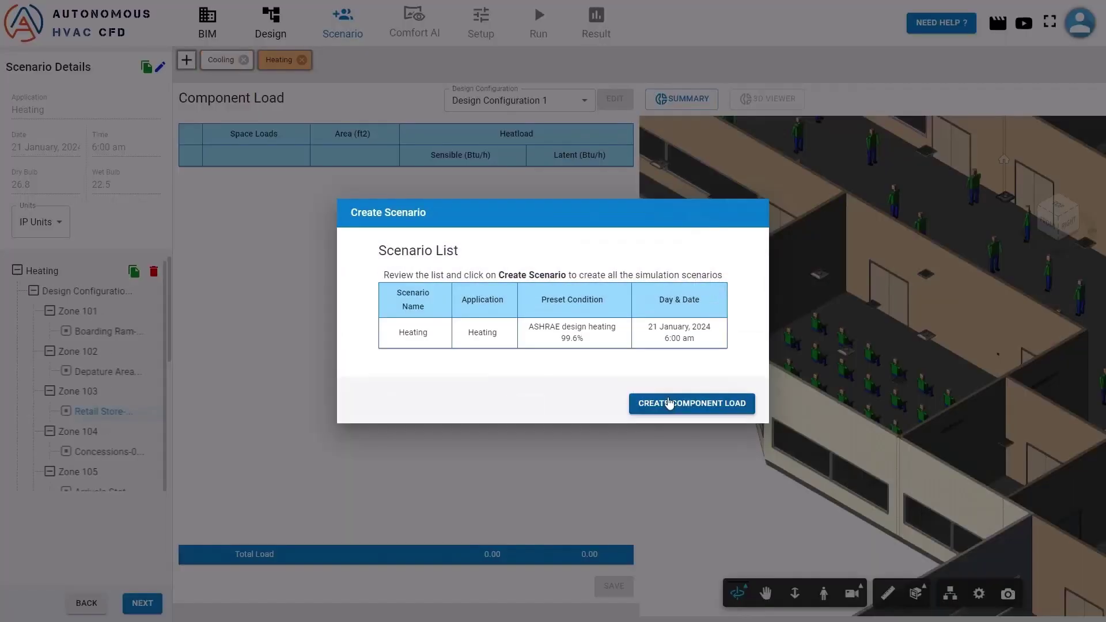
Generate the component load of the Heating scenario, look through its entries, and proceed to generating the Comfort AI results
{"action": "left_click", "coordinate": [674, 403]}
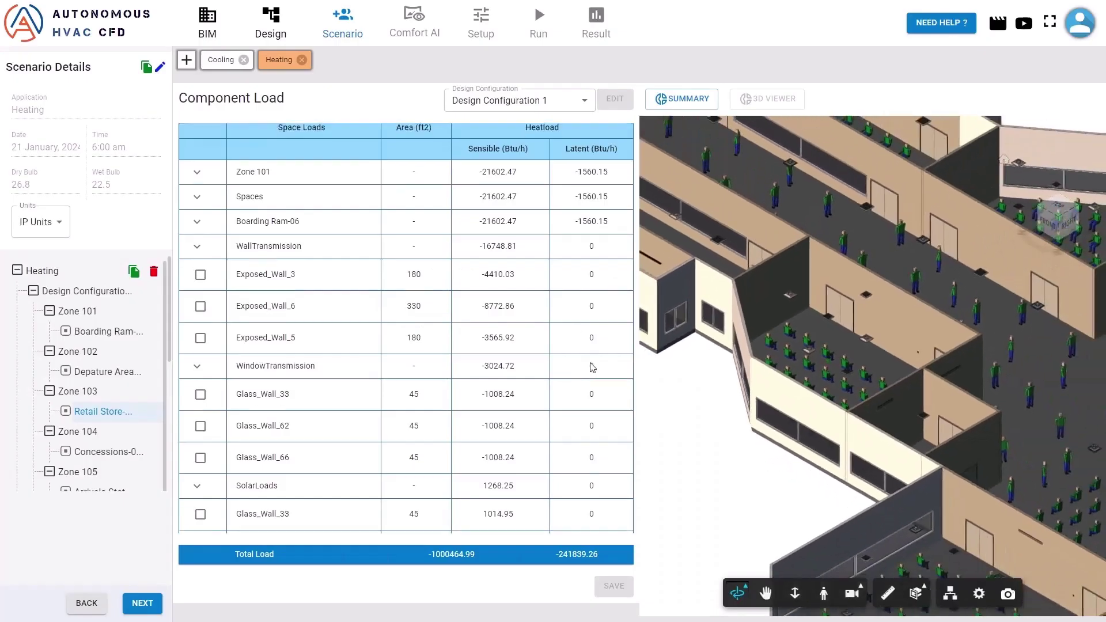
{"action": "scroll", "coordinate": [592, 369], "scroll_direction": "down", "scroll_amount": 4}
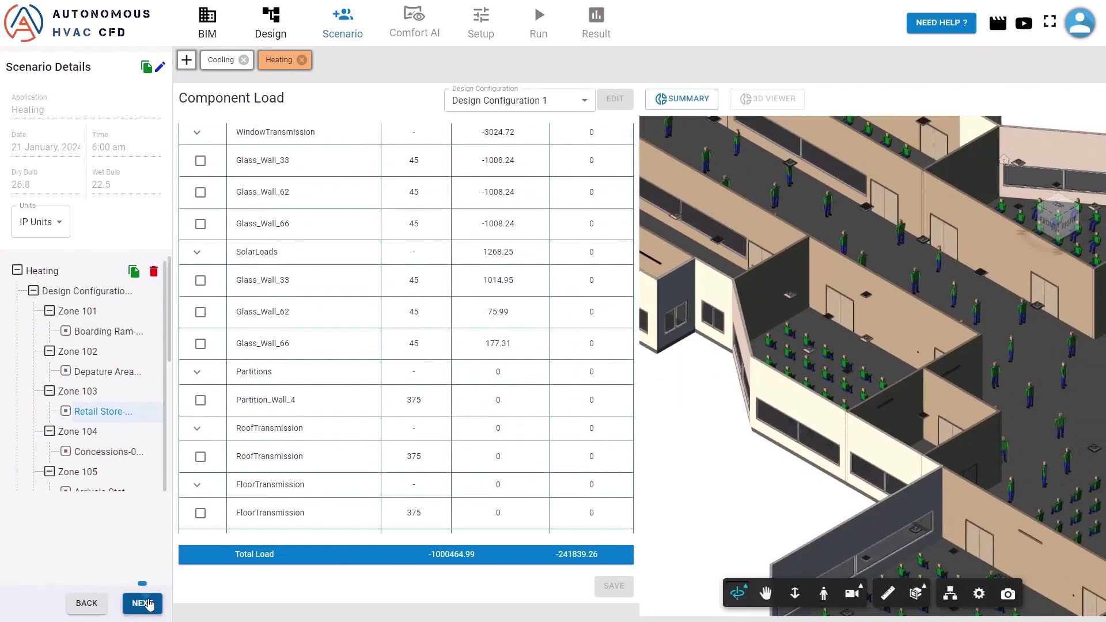
{"action": "left_click", "coordinate": [144, 603]}
{"action": "left_click", "coordinate": [708, 468]}
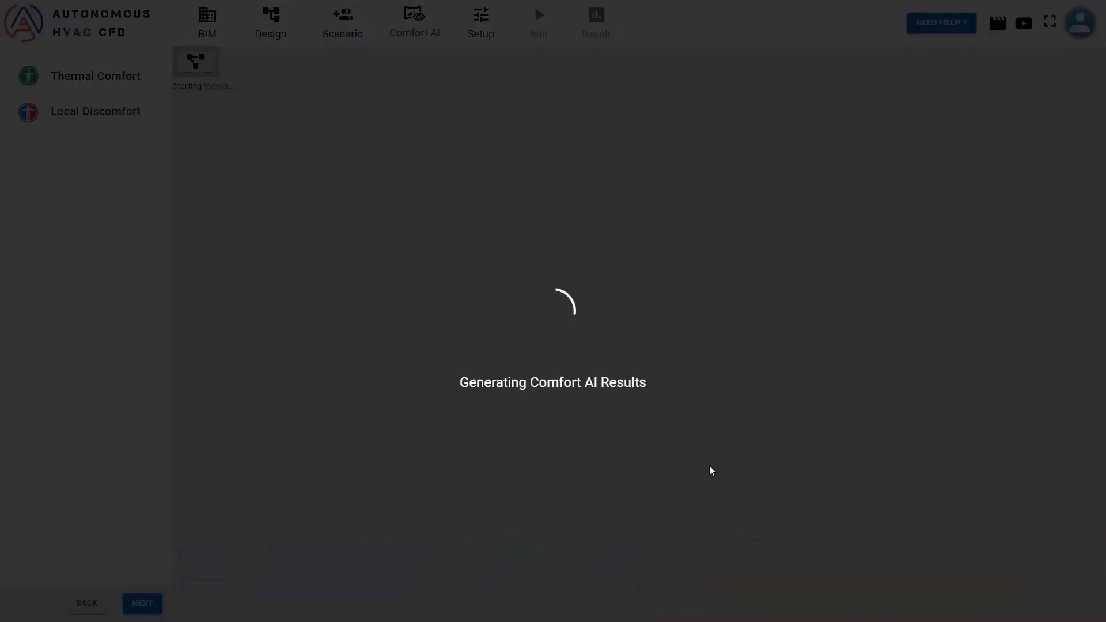
Examine the predicted occupant thermal comfort in Arrivals Station-02, Arrivals Station-01 and Concessions-01
{"action": "left_click", "coordinate": [99, 75]}
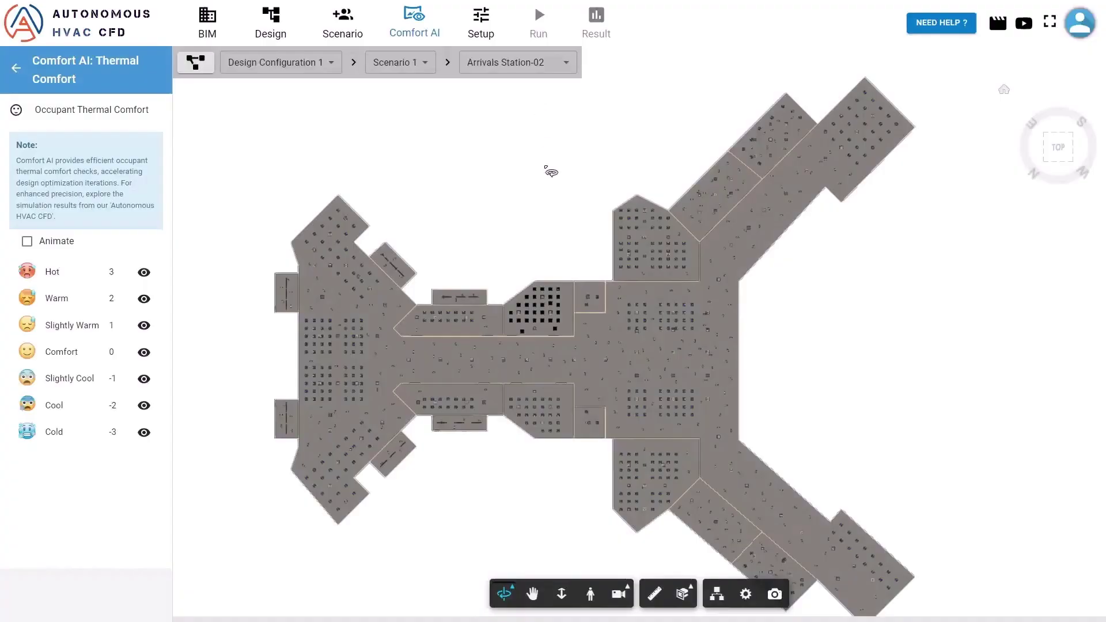
{"action": "scroll", "coordinate": [552, 309], "scroll_direction": "up", "scroll_amount": 5}
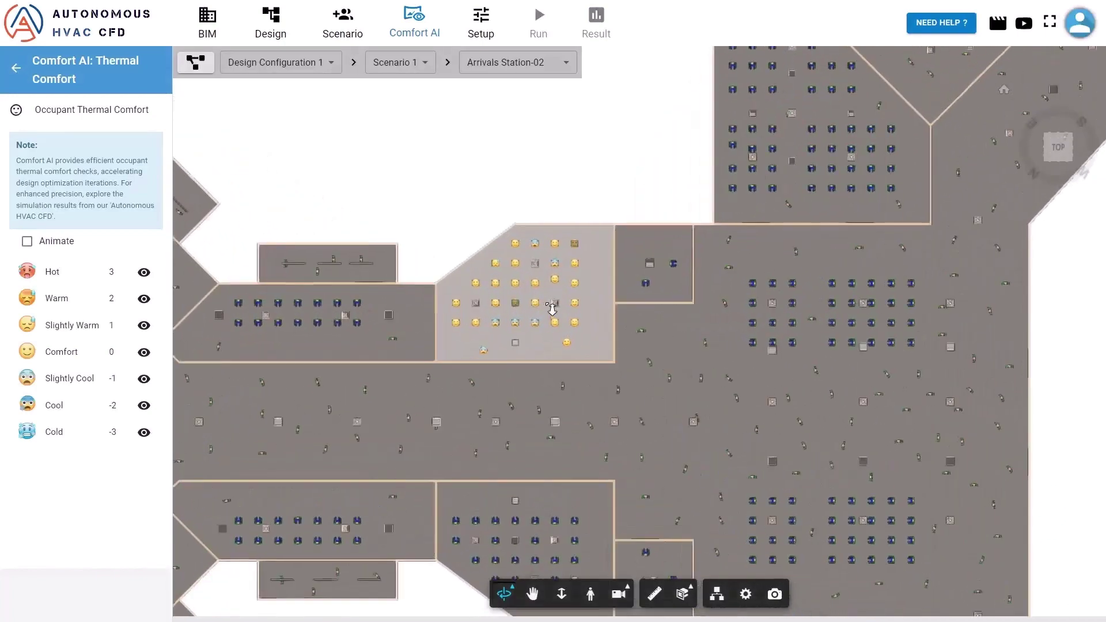
{"action": "scroll", "coordinate": [547, 299], "scroll_direction": "up", "scroll_amount": 3}
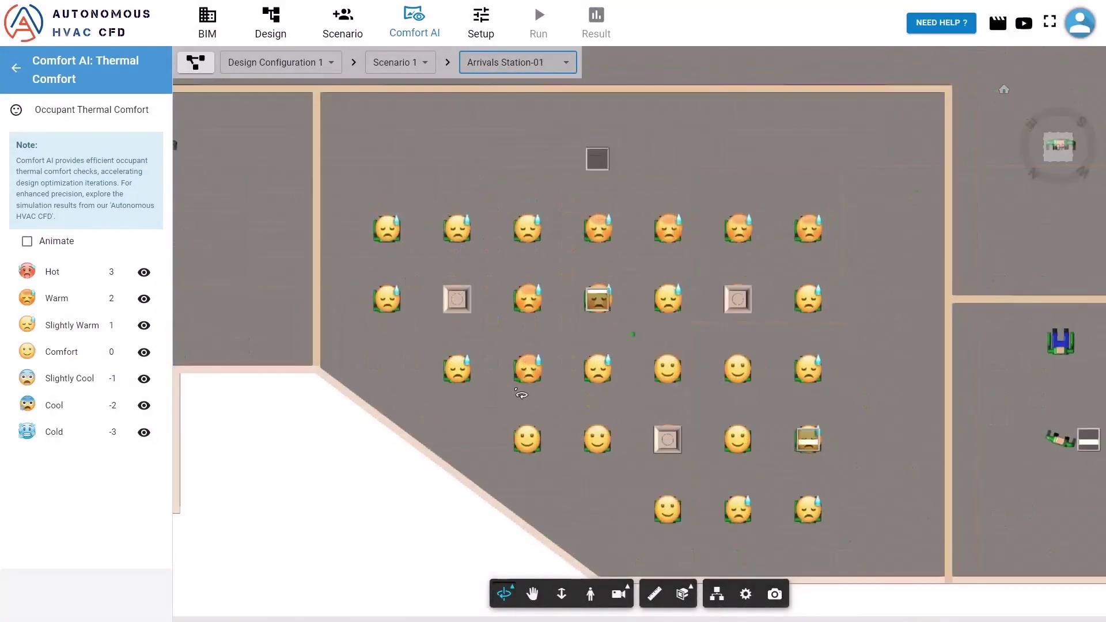
{"action": "scroll", "coordinate": [520, 395], "scroll_direction": "down", "scroll_amount": 2}
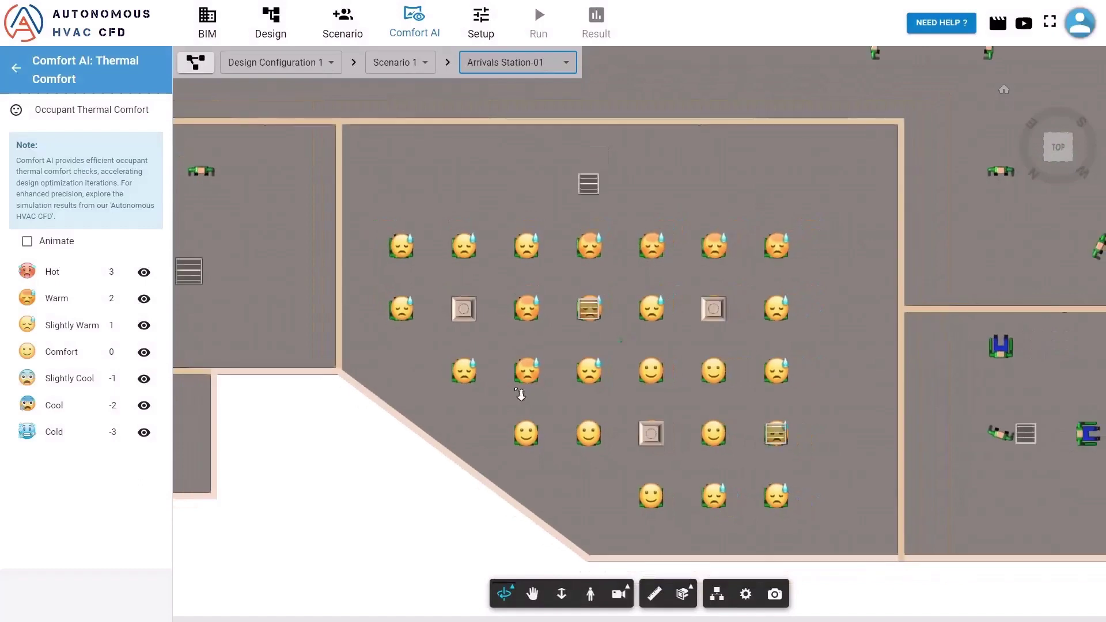
{"action": "scroll", "coordinate": [519, 395], "scroll_direction": "down", "scroll_amount": 3}
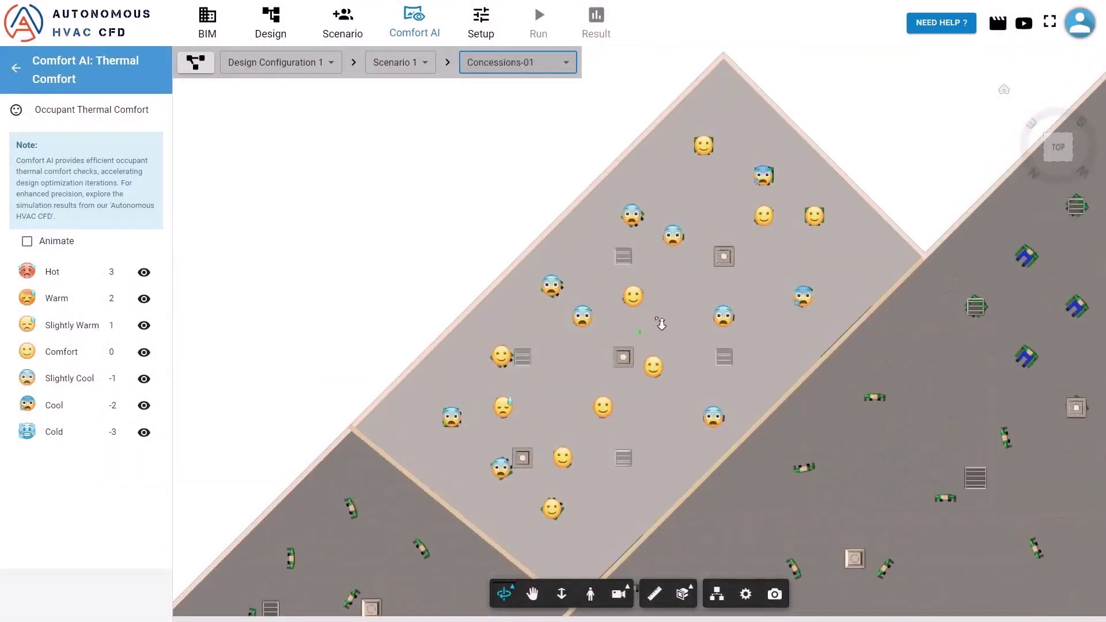
{"action": "scroll", "coordinate": [651, 320], "scroll_direction": "up", "scroll_amount": 1}
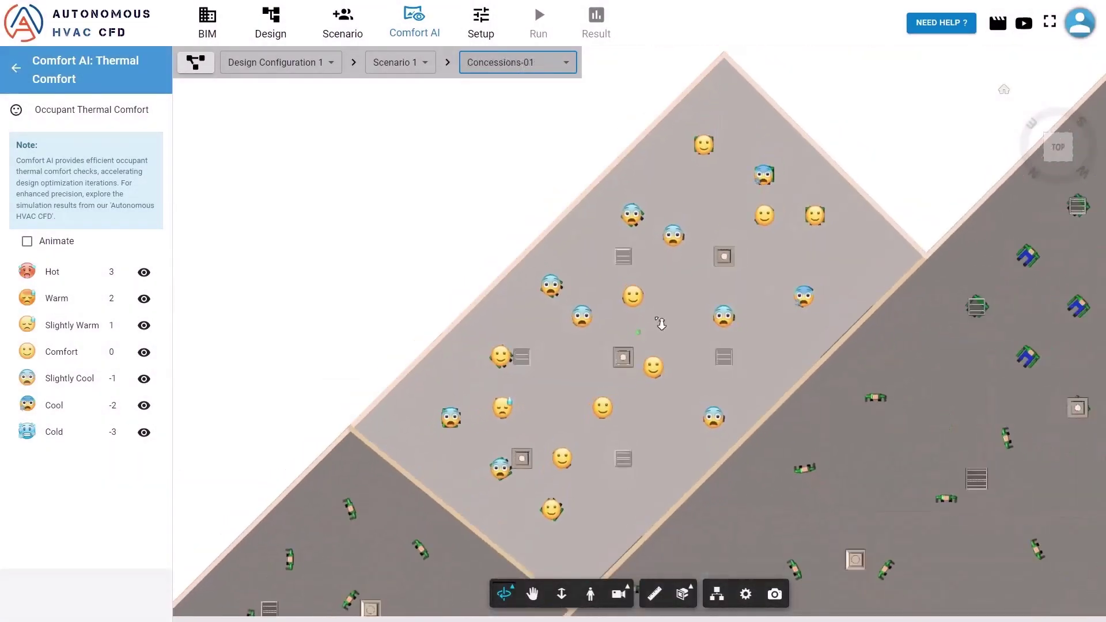
Check the Comfort AI local discomfort predictions for ASHRAE 55 compliance, using all local discomfort parameters, down to the occupants of Retail Store-01
{"action": "scroll", "coordinate": [660, 323], "scroll_direction": "down", "scroll_amount": 2}
{"action": "left_click", "coordinate": [40, 81]}
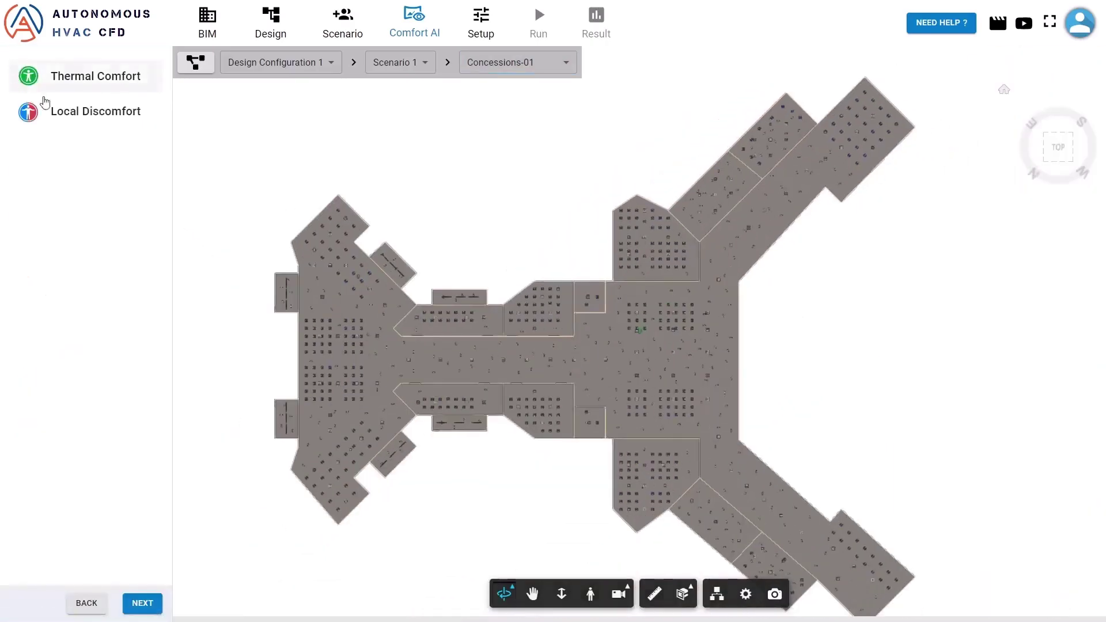
{"action": "left_click", "coordinate": [73, 113]}
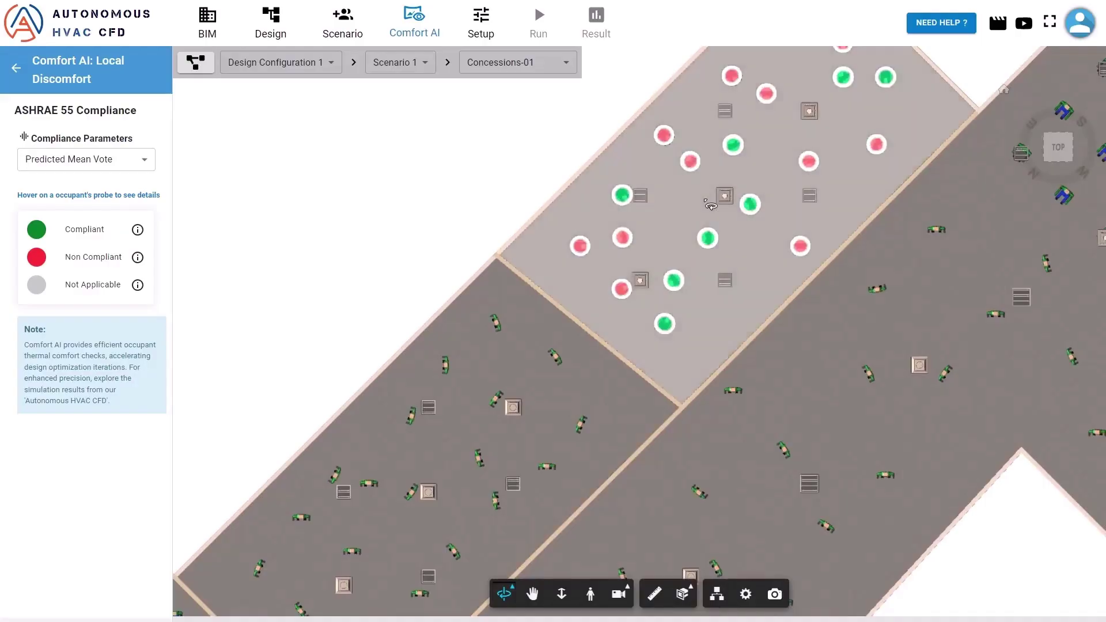
{"action": "left_click", "coordinate": [112, 160]}
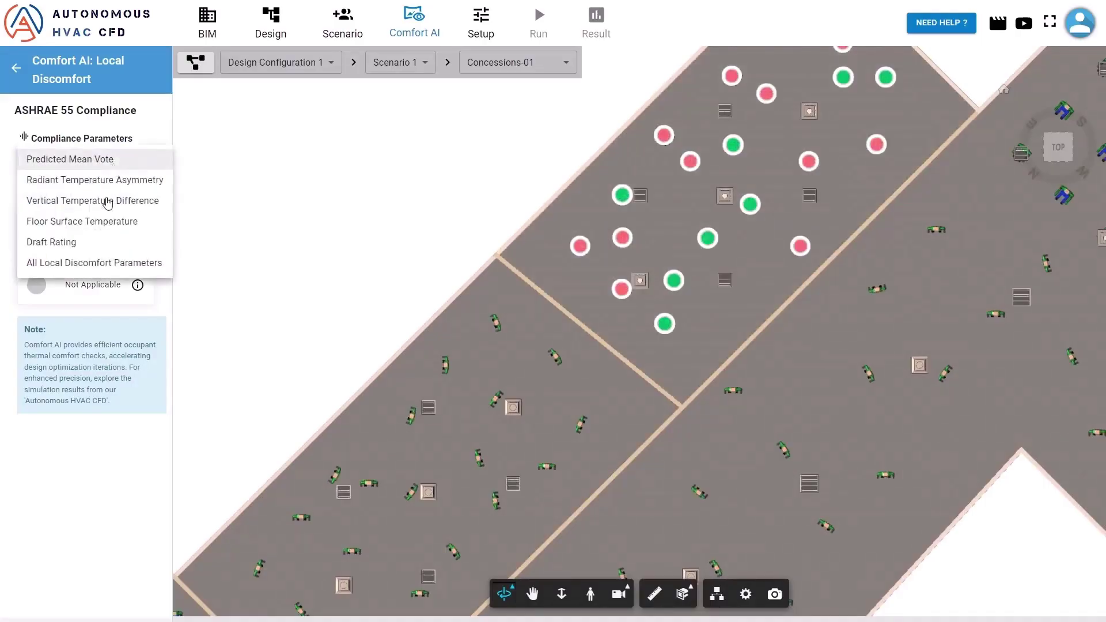
{"action": "left_click", "coordinate": [89, 264]}
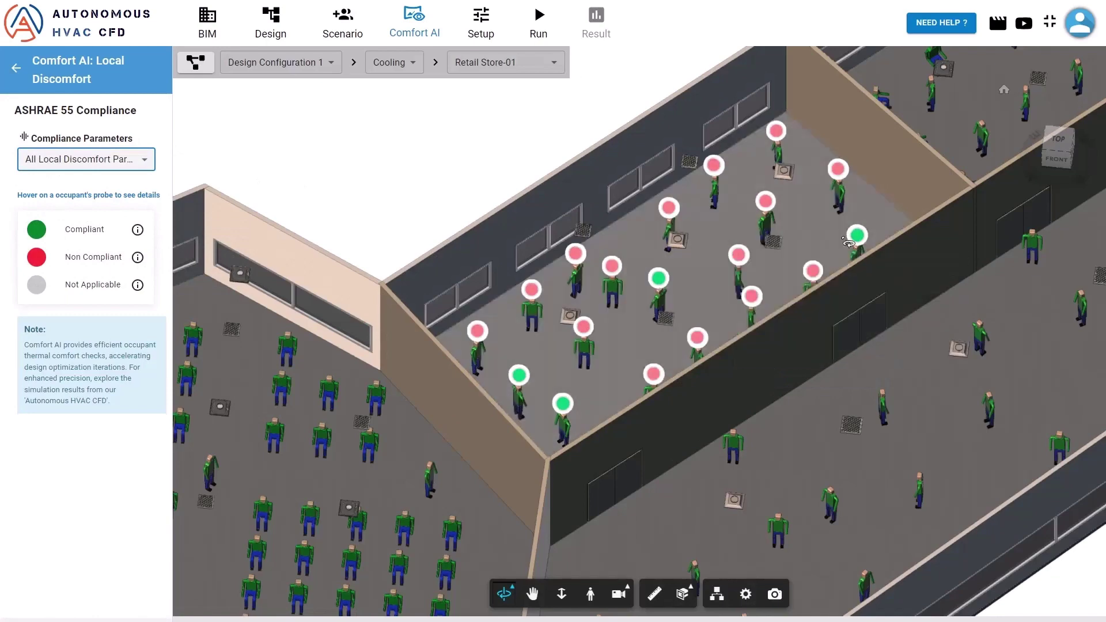
{"action": "mouse_move", "coordinate": [856, 236]}
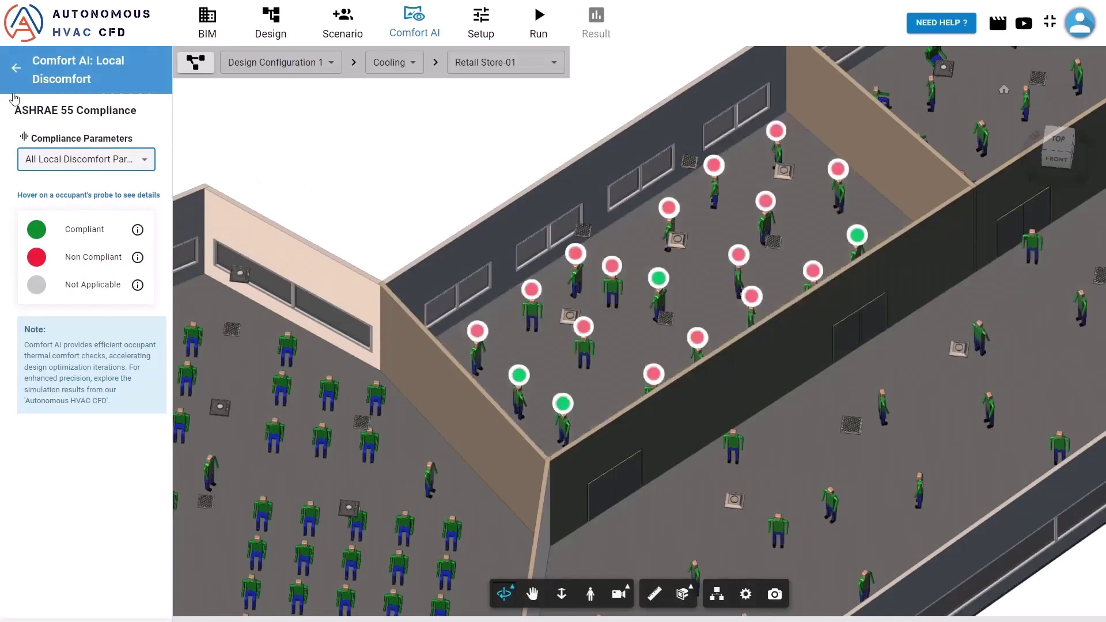
Proceed to the simulation setup and add all space cases of the Heating and Cooling scenarios to the simulation list
{"action": "left_click", "coordinate": [16, 71]}
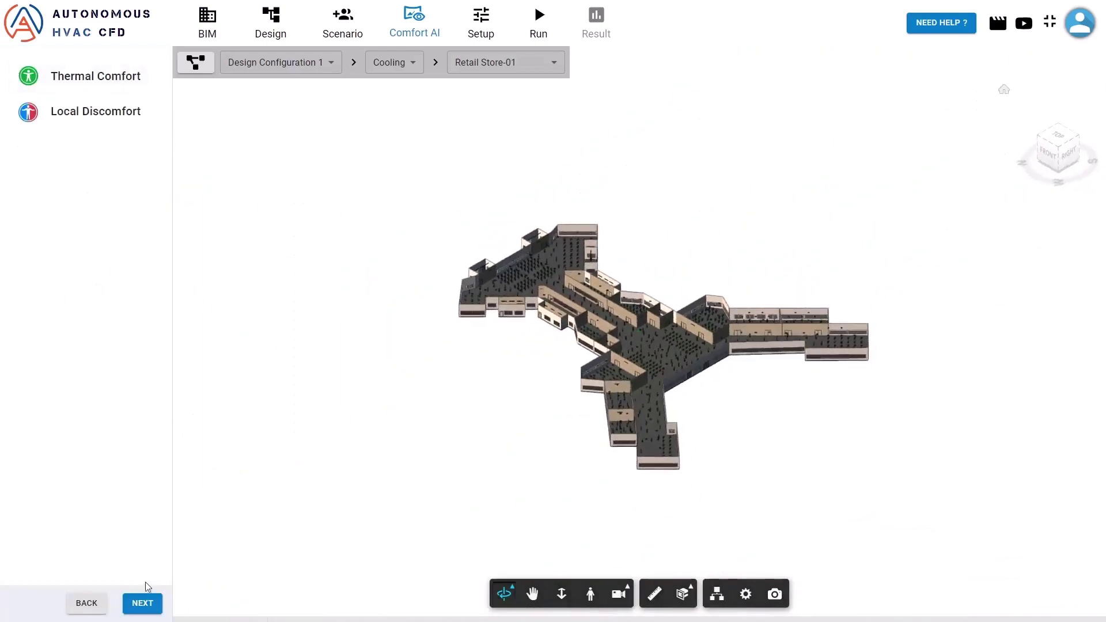
{"action": "left_click", "coordinate": [142, 602]}
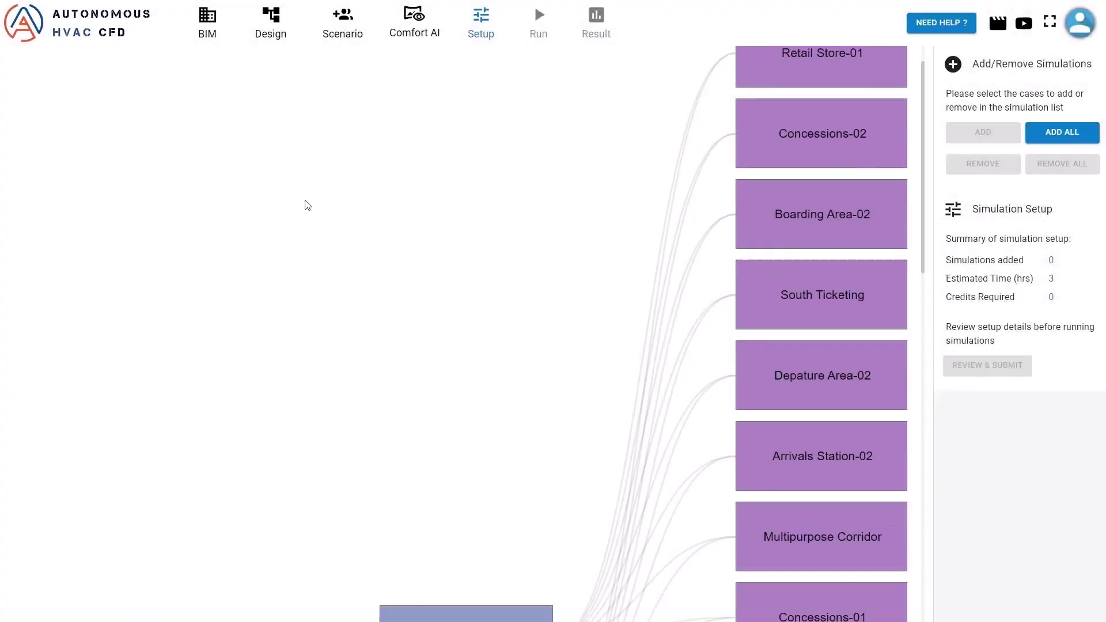
{"action": "scroll", "coordinate": [308, 206], "scroll_direction": "down", "scroll_amount": 15}
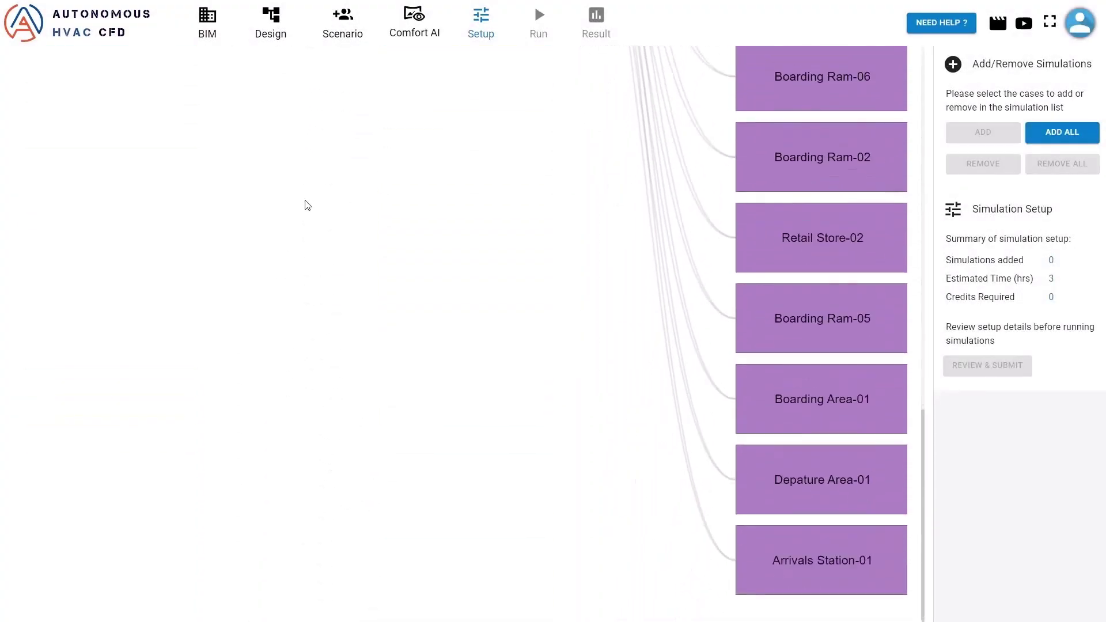
{"action": "scroll", "coordinate": [307, 205], "scroll_direction": "up", "scroll_amount": 10}
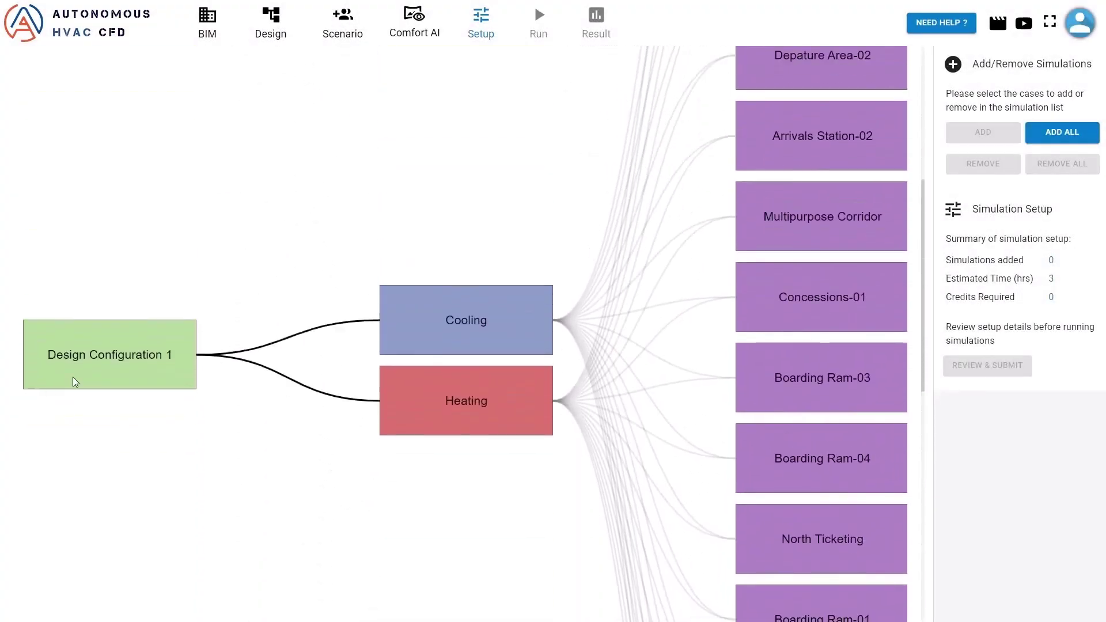
{"action": "left_click", "coordinate": [463, 420]}
{"action": "left_click", "coordinate": [971, 138]}
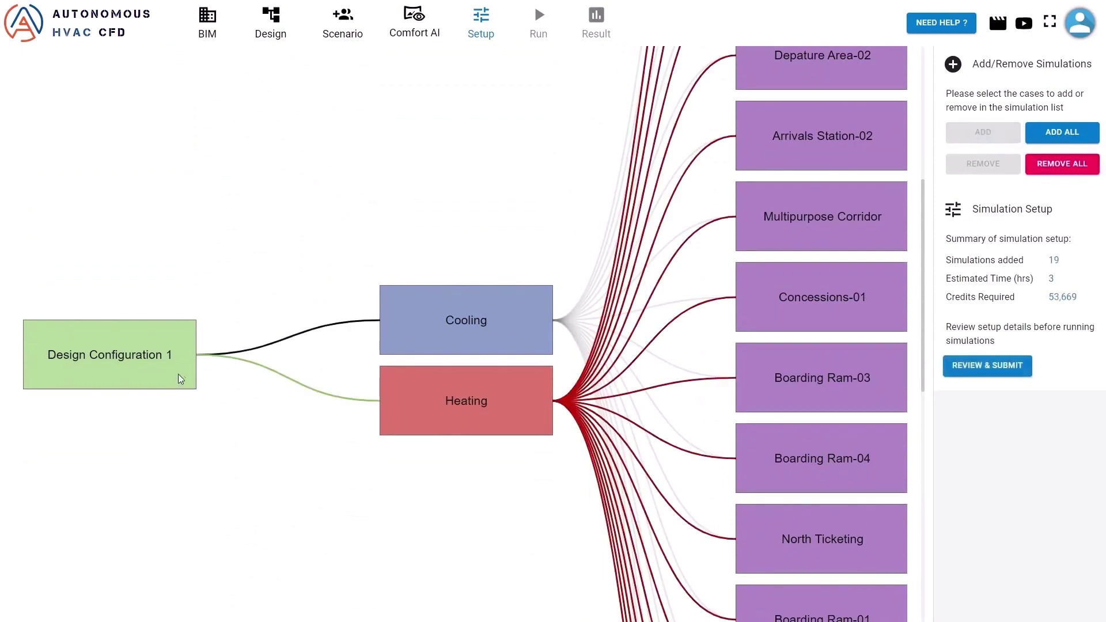
{"action": "left_click", "coordinate": [491, 324]}
{"action": "left_click", "coordinate": [973, 134]}
Choose Engineering Simulation for the added cases, review the list of simulations and credits, and submit them for the run
{"action": "left_click", "coordinate": [1011, 366]}
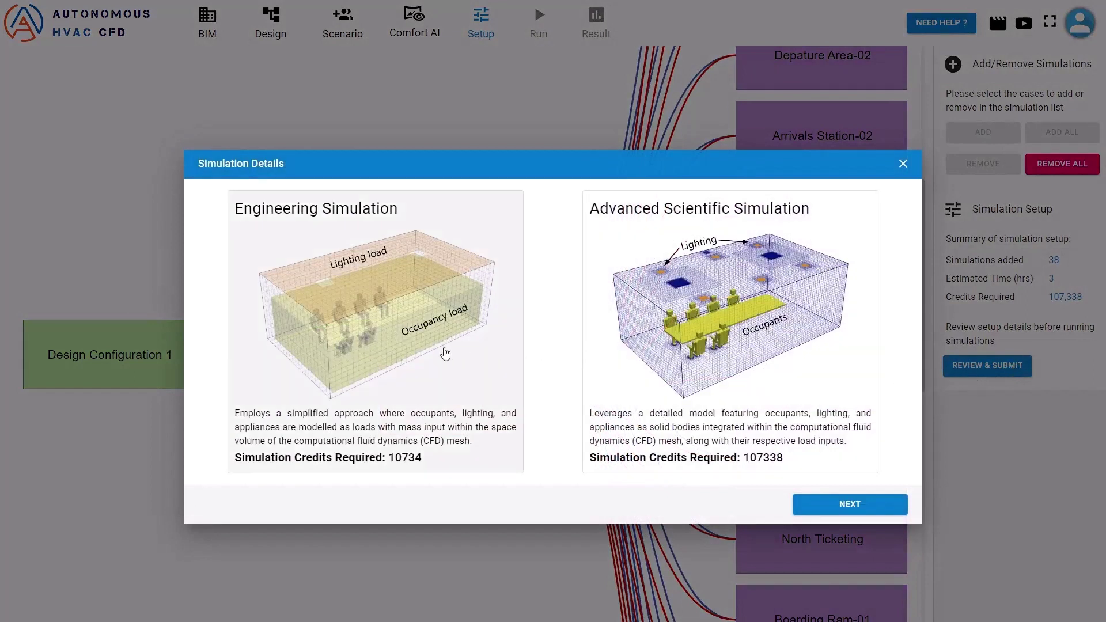
{"action": "left_click", "coordinate": [445, 353]}
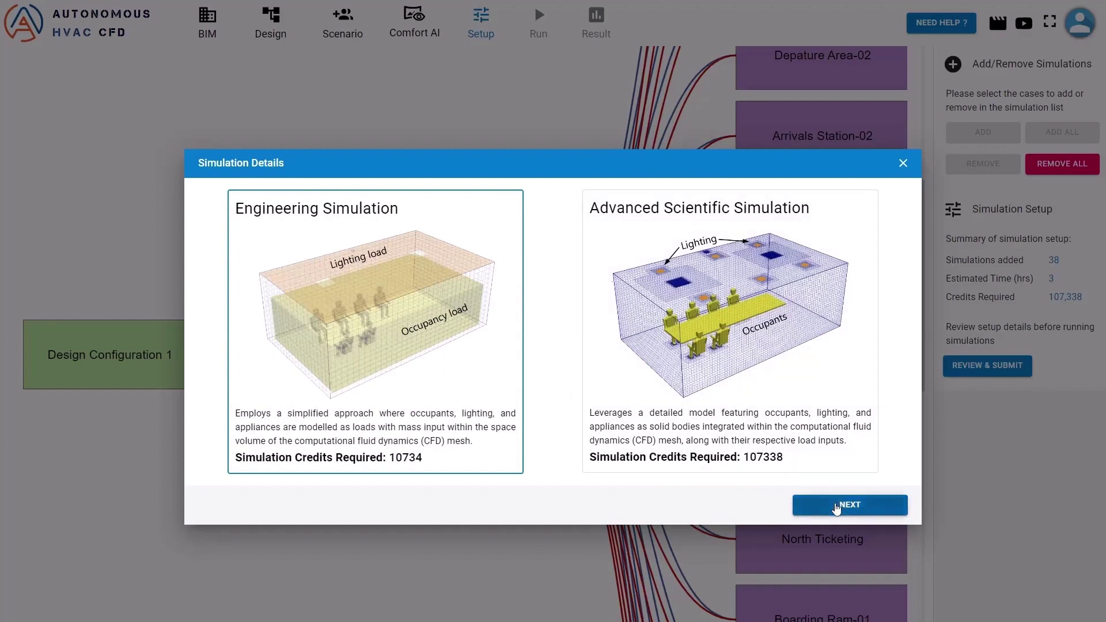
{"action": "left_click", "coordinate": [836, 509]}
{"action": "scroll", "coordinate": [642, 367], "scroll_direction": "down", "scroll_amount": 9}
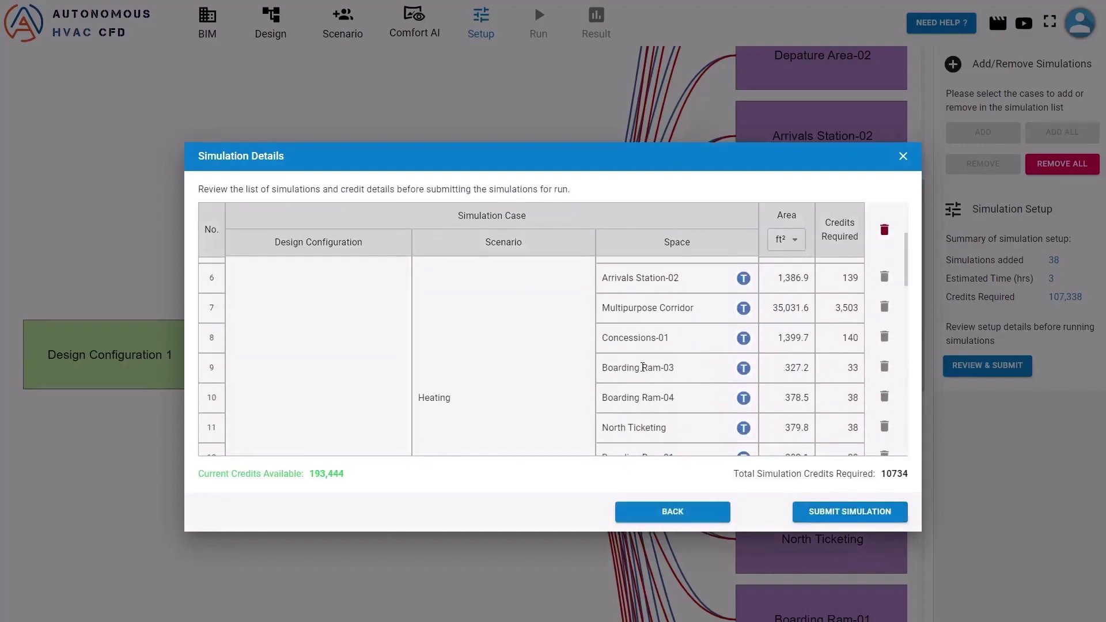
{"action": "scroll", "coordinate": [643, 370], "scroll_direction": "down", "scroll_amount": 3}
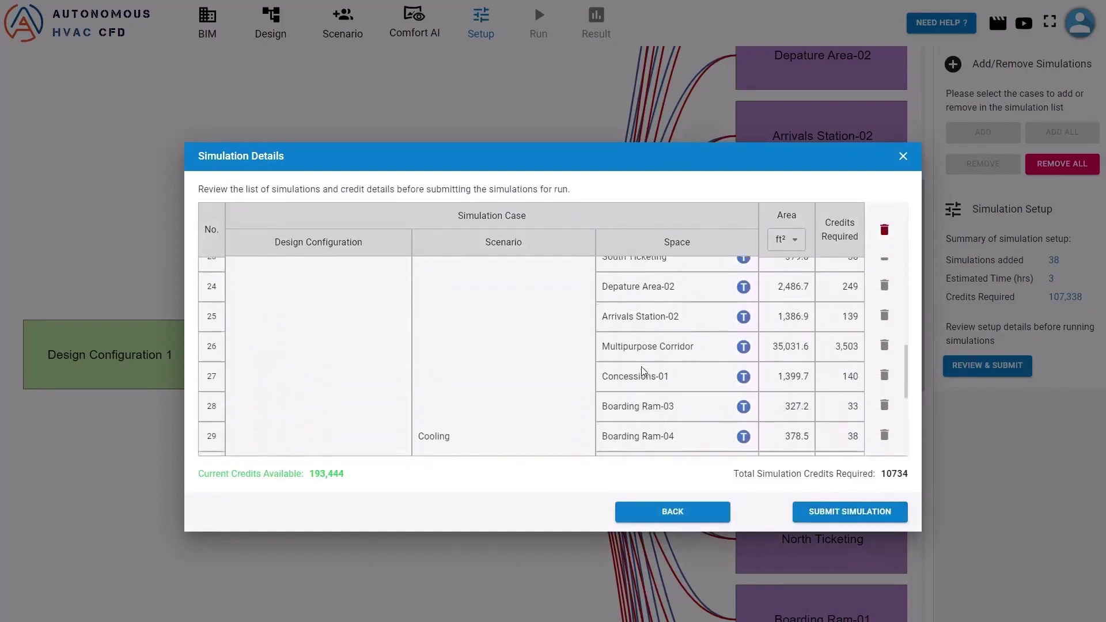
{"action": "scroll", "coordinate": [643, 370], "scroll_direction": "down", "scroll_amount": 3}
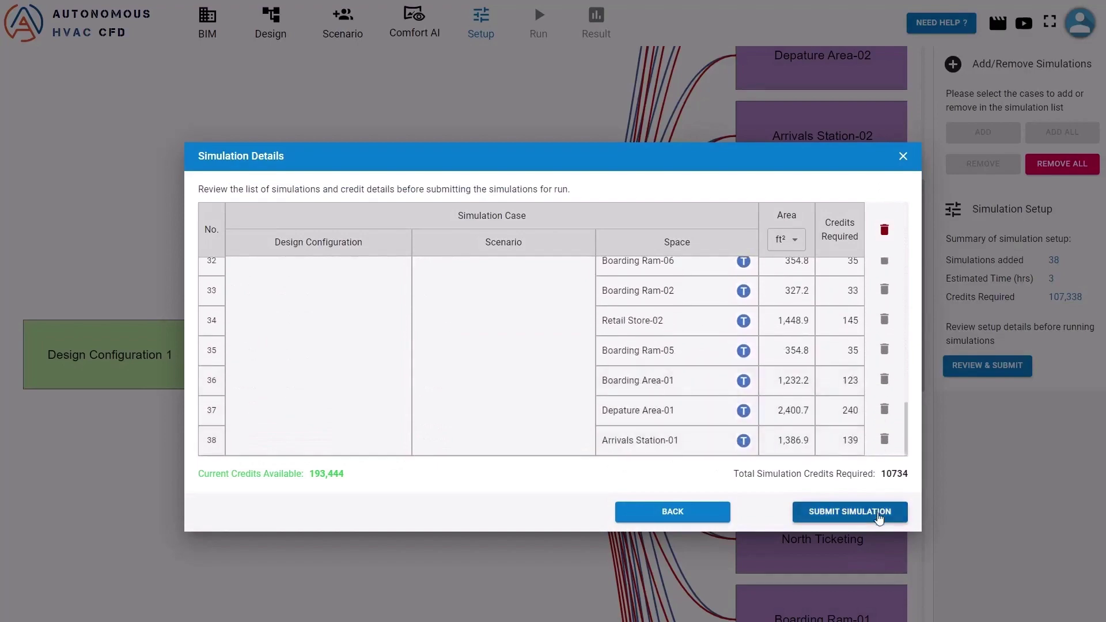
{"action": "left_click", "coordinate": [878, 516]}
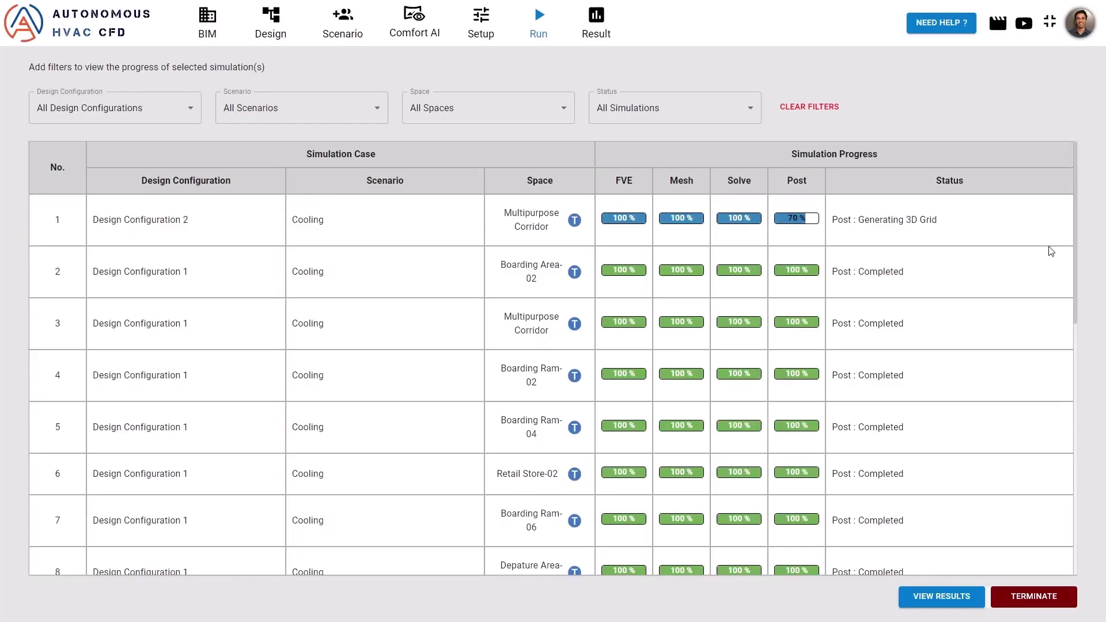
Look through the progress of the submitted simulations and open their results
{"action": "scroll", "coordinate": [1050, 251], "scroll_direction": "down", "scroll_amount": 3}
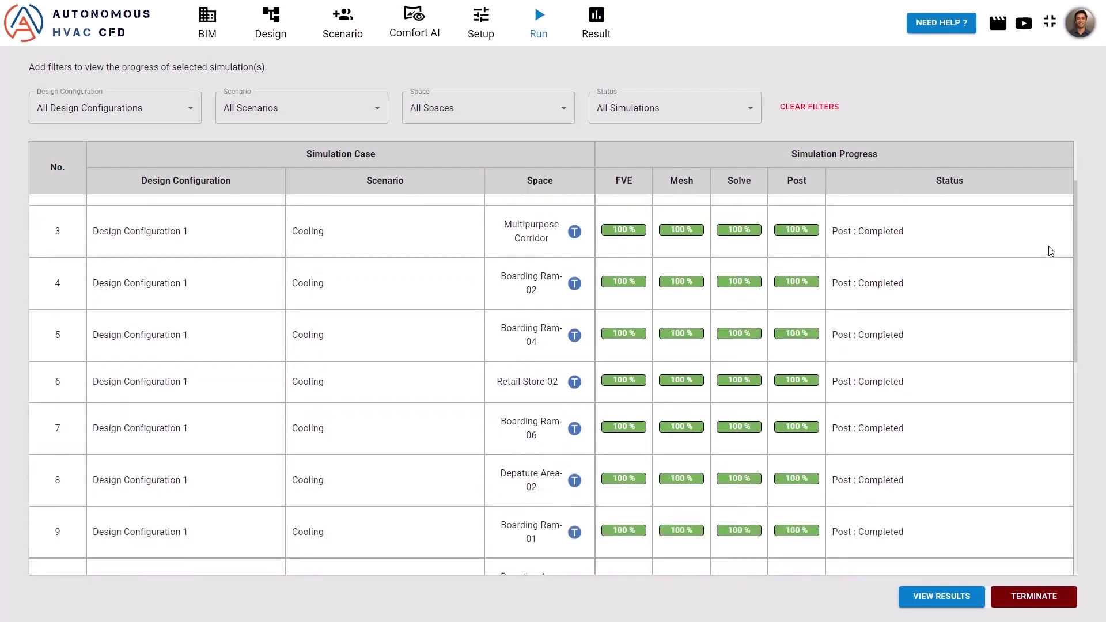
{"action": "scroll", "coordinate": [1050, 251], "scroll_direction": "down", "scroll_amount": 4}
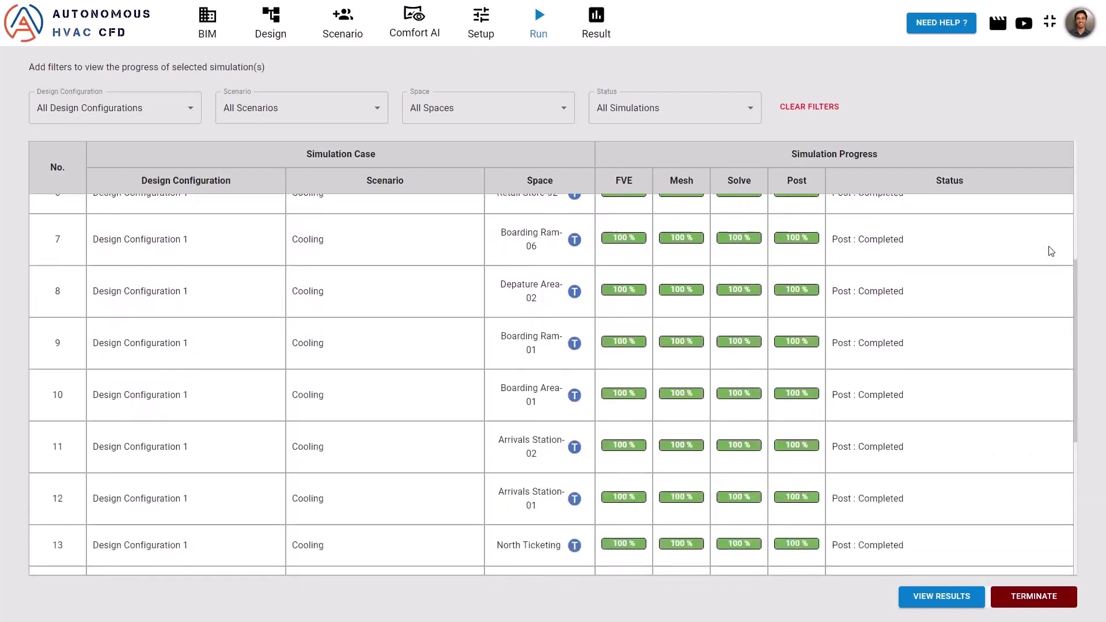
{"action": "scroll", "coordinate": [1050, 251], "scroll_direction": "down", "scroll_amount": 3}
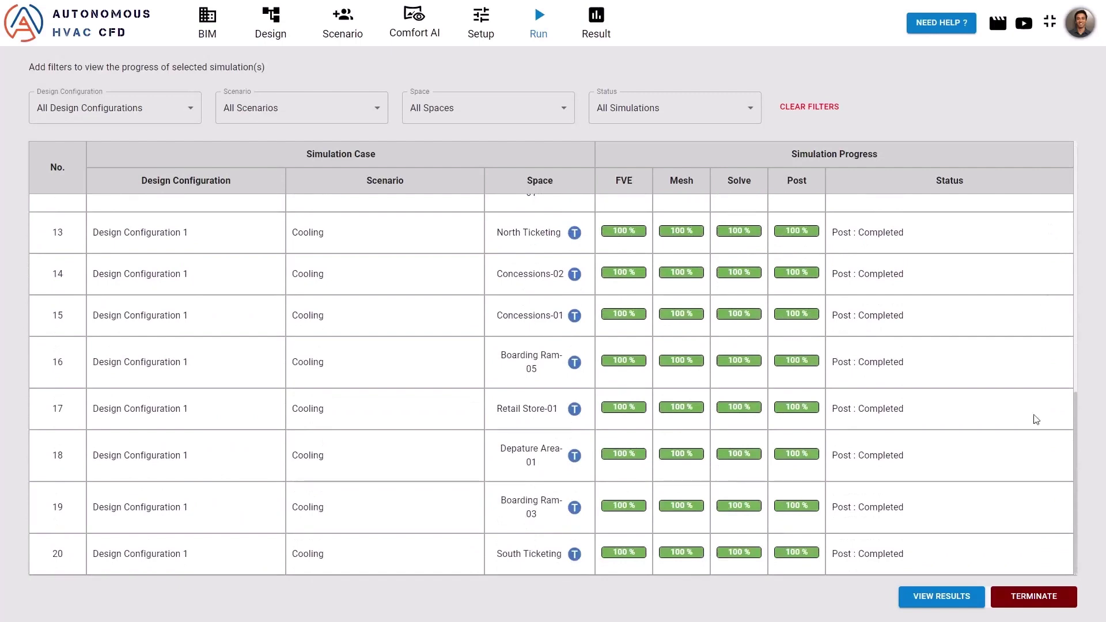
{"action": "left_click", "coordinate": [941, 598]}
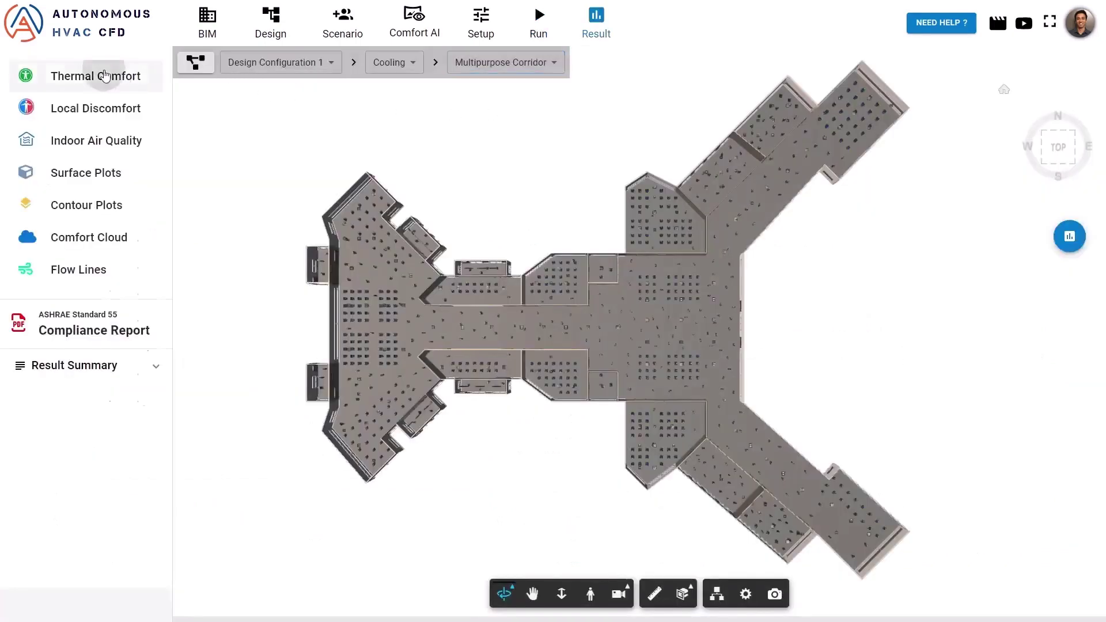
Examine the simulated occupant thermal comfort of the Cooling scenario in the Multipurpose Corridor and, with animation on, in Retail Store-01
{"action": "left_click", "coordinate": [104, 76]}
{"action": "scroll", "coordinate": [400, 330], "scroll_direction": "up", "scroll_amount": 6}
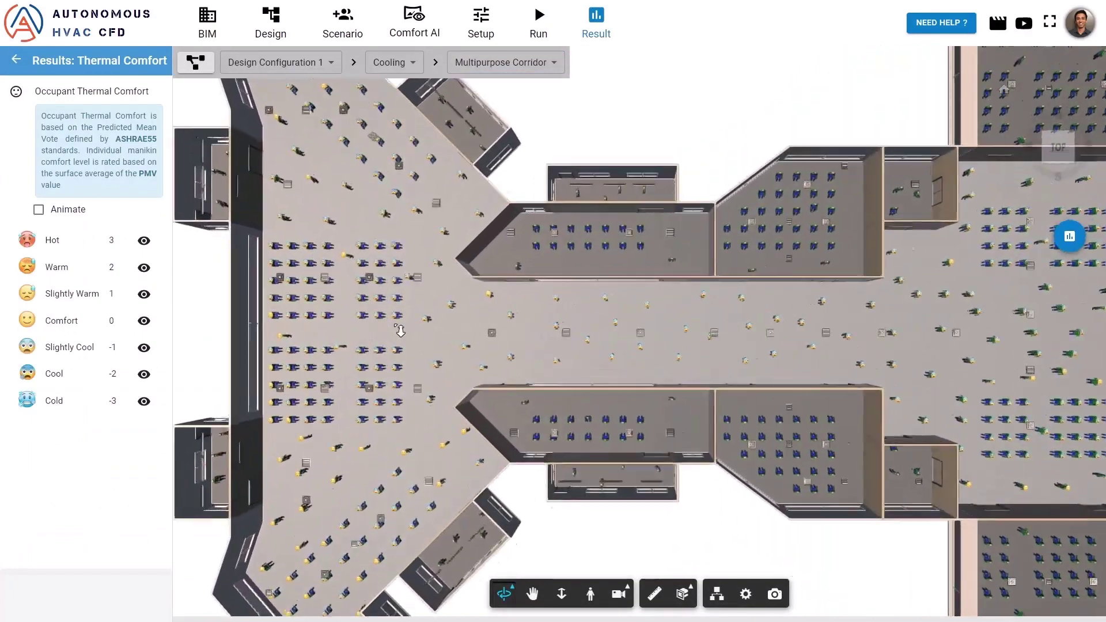
{"action": "scroll", "coordinate": [400, 331], "scroll_direction": "up", "scroll_amount": 4}
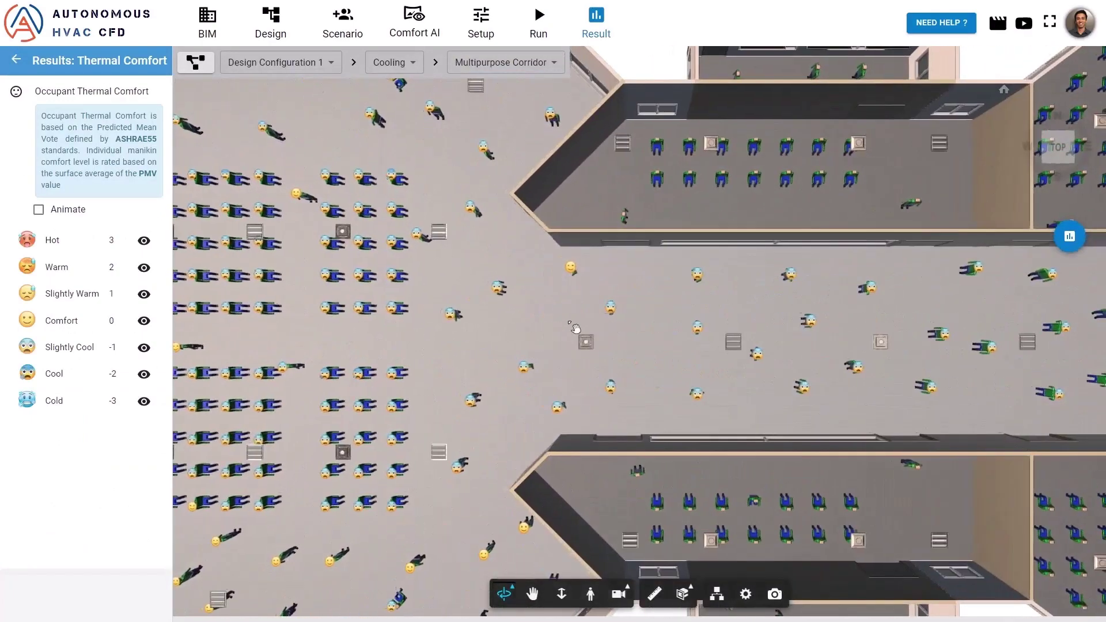
{"action": "left_click_drag", "start_coordinate": [574, 328], "coordinate": [881, 318]}
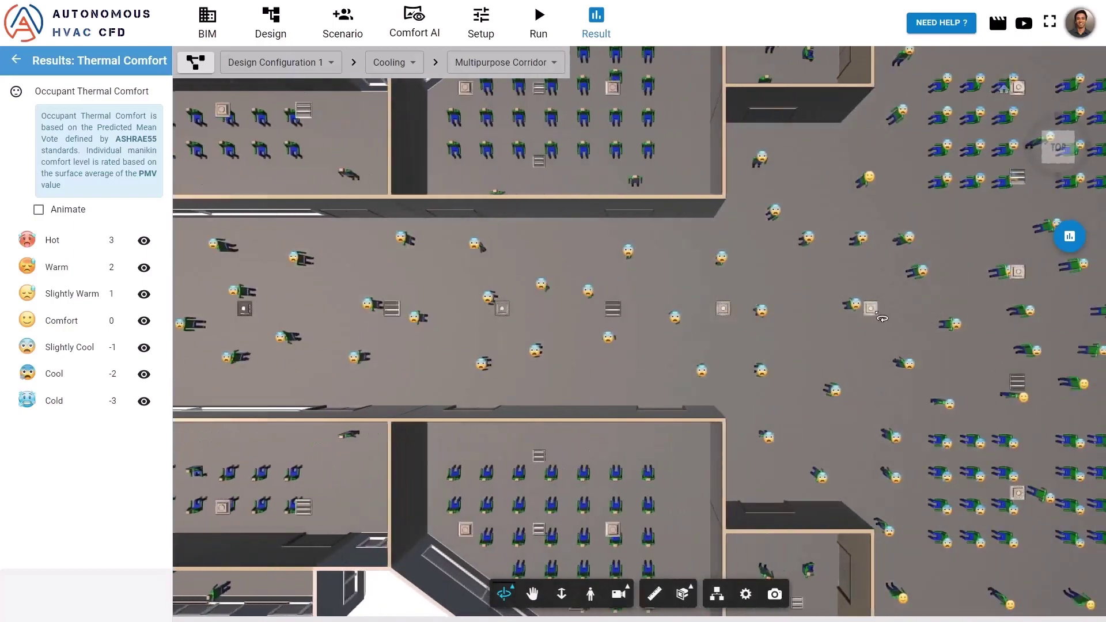
{"action": "middle_click_drag", "start_coordinate": [814, 318], "coordinate": [370, 297]}
{"action": "middle_click_drag", "start_coordinate": [807, 404], "coordinate": [768, 134]}
{"action": "middle_click_drag", "start_coordinate": [874, 326], "coordinate": [636, 121]}
{"action": "middle_click_drag", "start_coordinate": [848, 375], "coordinate": [606, 205]}
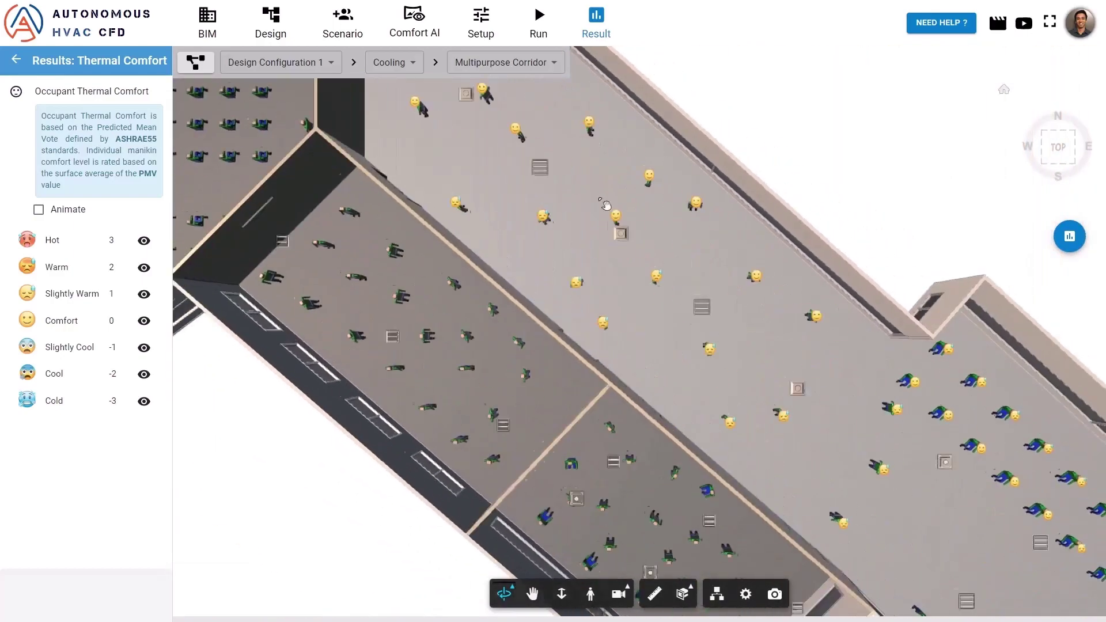
{"action": "scroll", "coordinate": [605, 205], "scroll_direction": "down", "scroll_amount": 5}
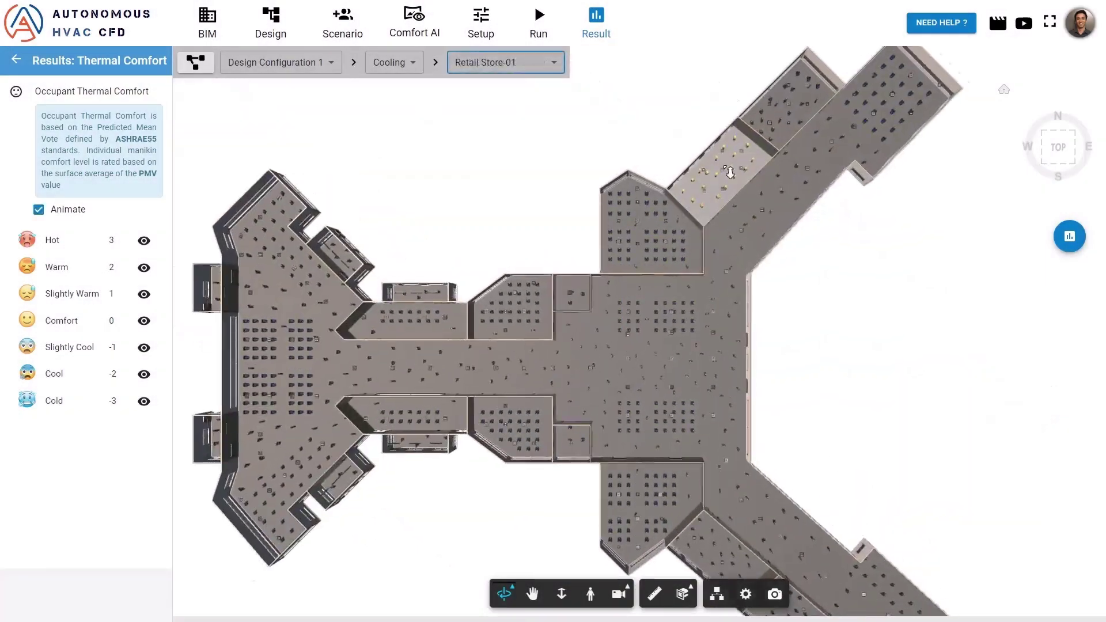
{"action": "scroll", "coordinate": [729, 173], "scroll_direction": "up", "scroll_amount": 8}
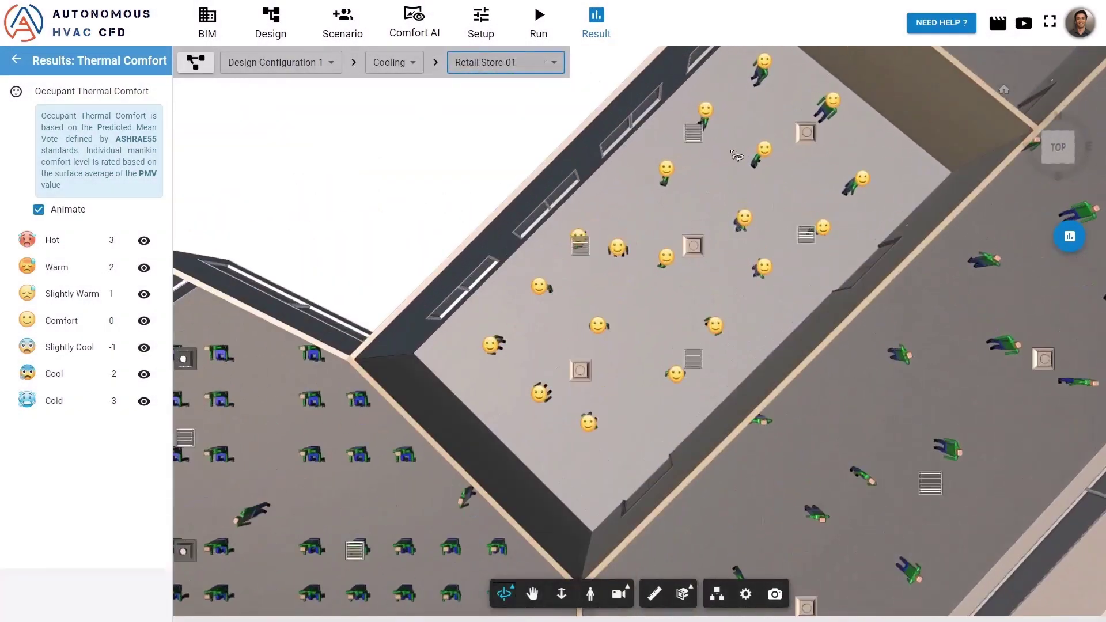
{"action": "left_click", "coordinate": [17, 61]}
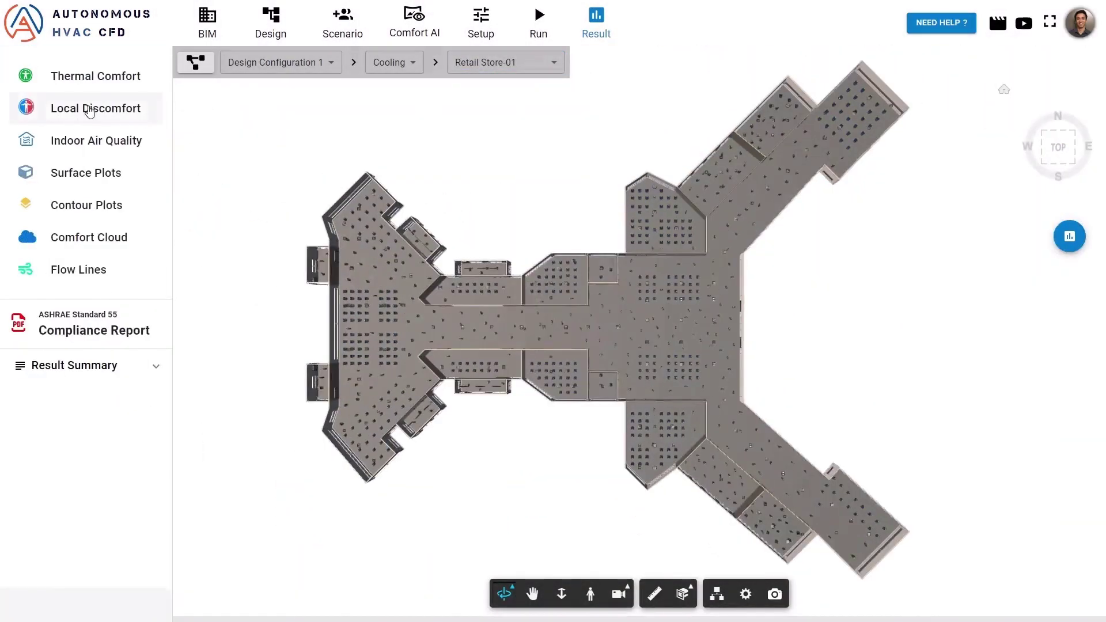
Inspect the occupants' ASHRAE 55 compliance in Concessions-01 for Predicted Mean Vote and for all local discomfort parameters
{"action": "left_click", "coordinate": [90, 110]}
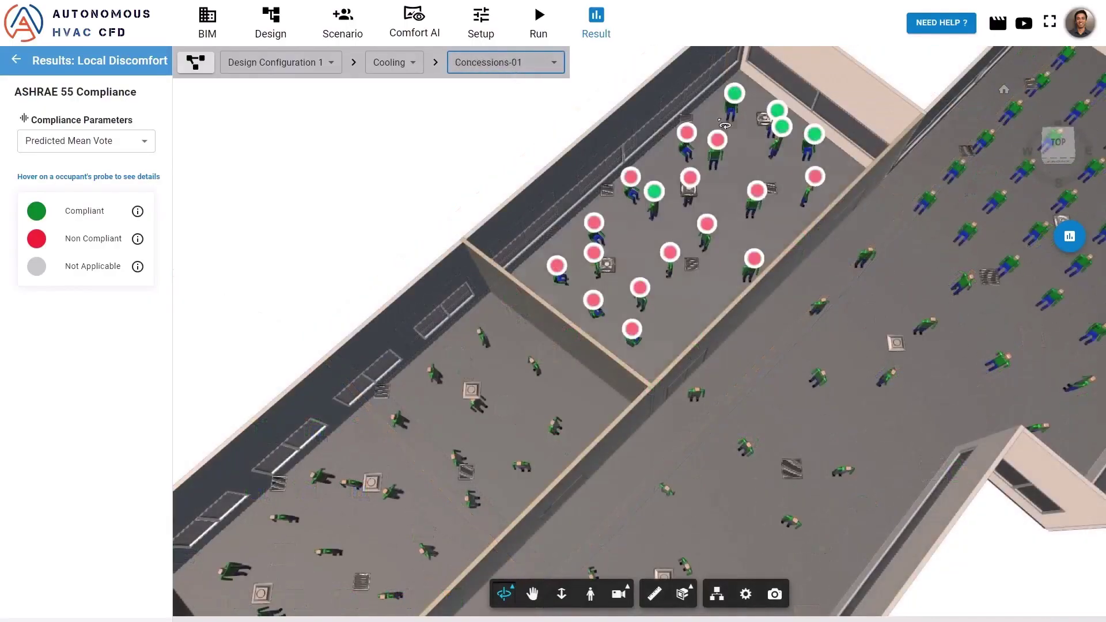
{"action": "mouse_move", "coordinate": [718, 140]}
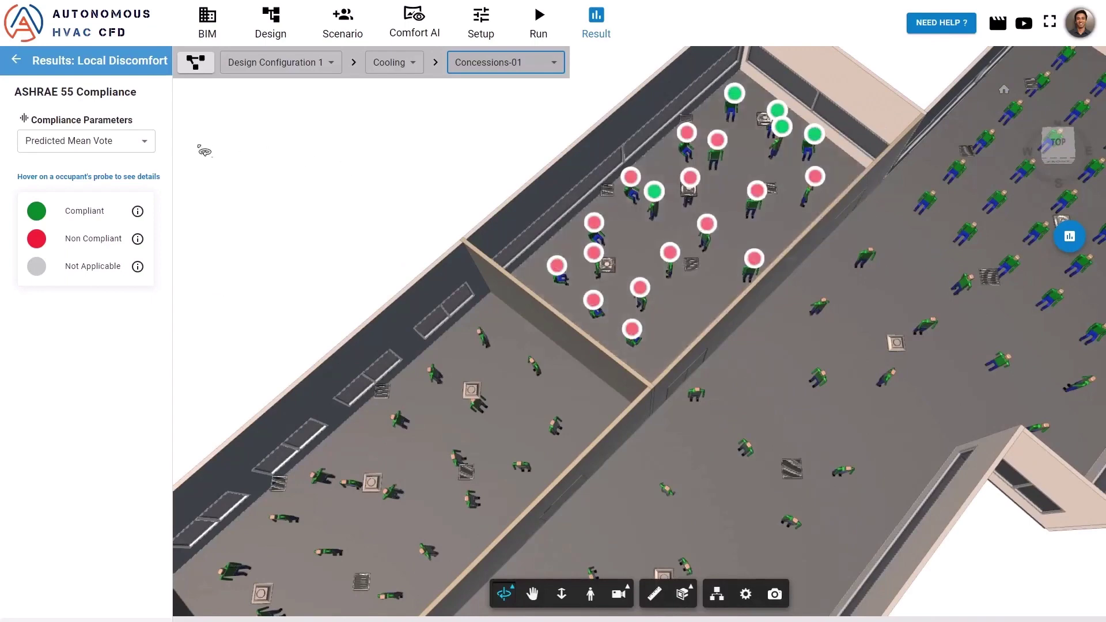
{"action": "left_click", "coordinate": [135, 150]}
{"action": "left_click", "coordinate": [126, 254]}
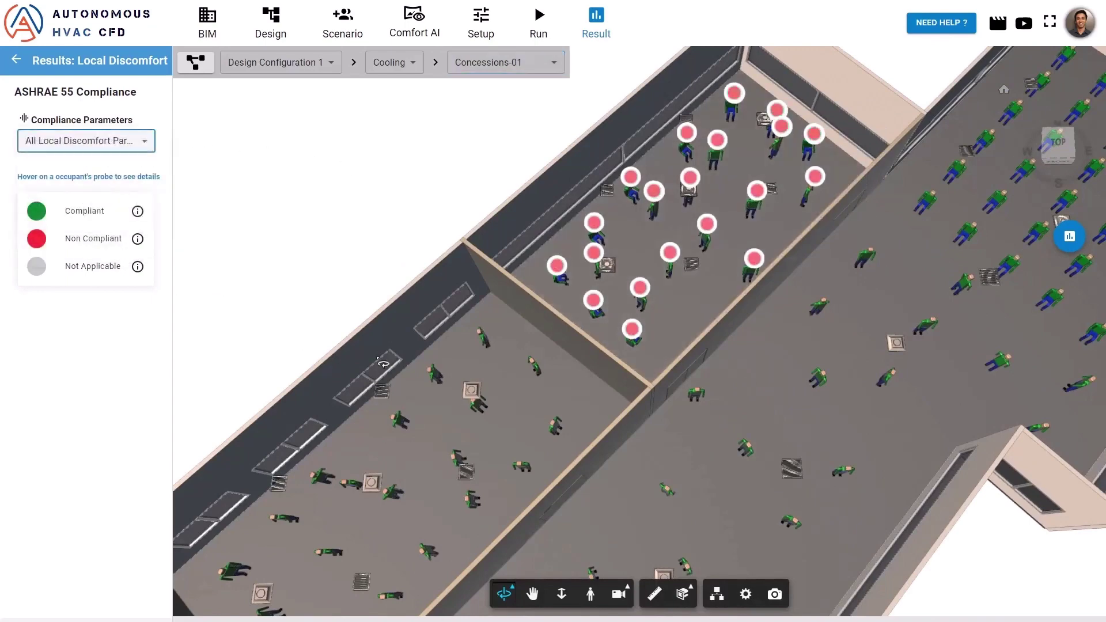
{"action": "mouse_move", "coordinate": [678, 254]}
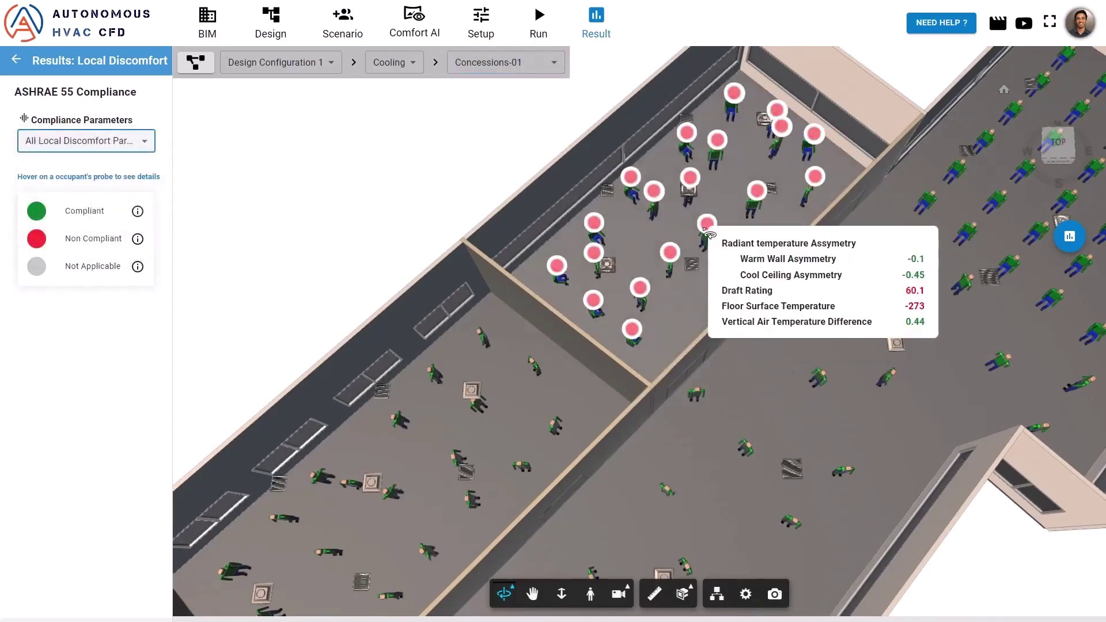
{"action": "mouse_move", "coordinate": [813, 183]}
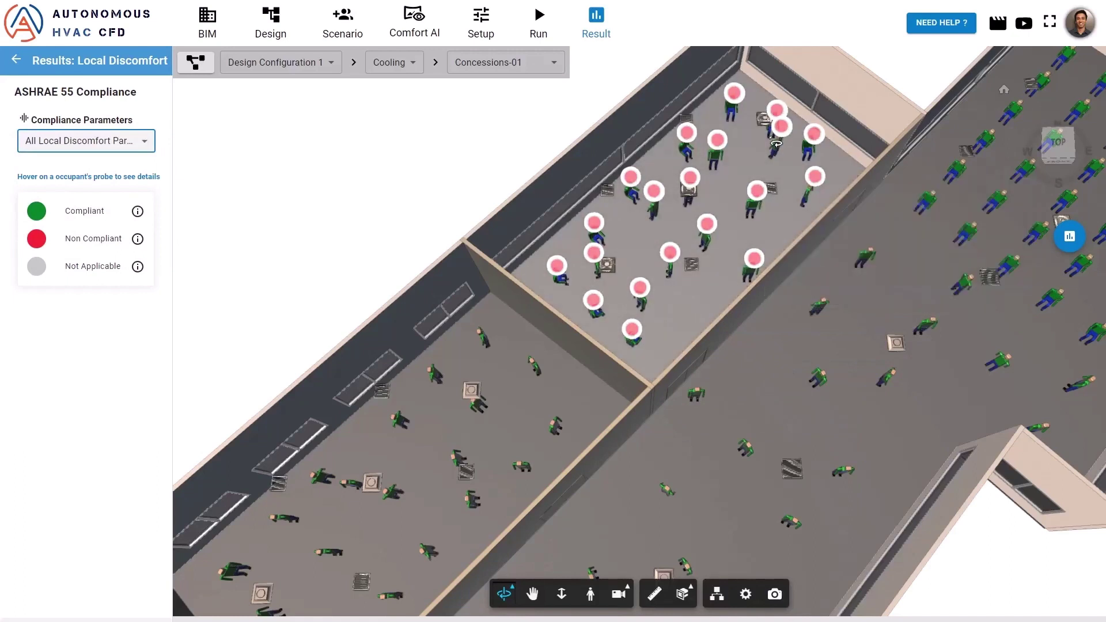
{"action": "left_click", "coordinate": [17, 60]}
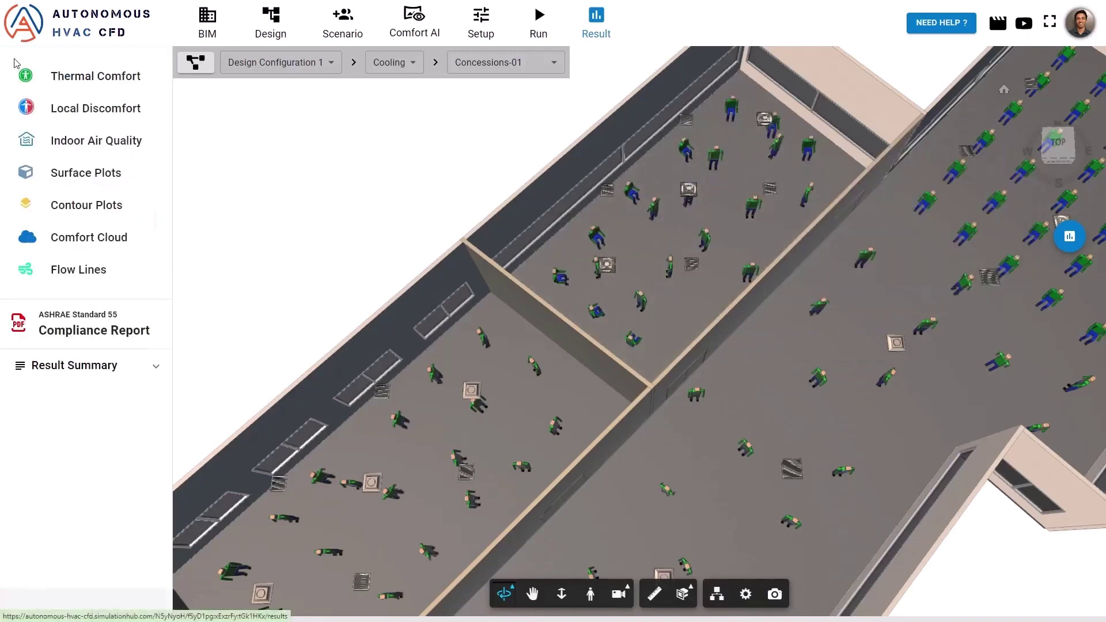
Examine the Multipurpose Corridor's carbon-dioxide hazard level and the enlarged average CO2 concentration graph for the Cooling scenario
{"action": "left_click", "coordinate": [88, 140]}
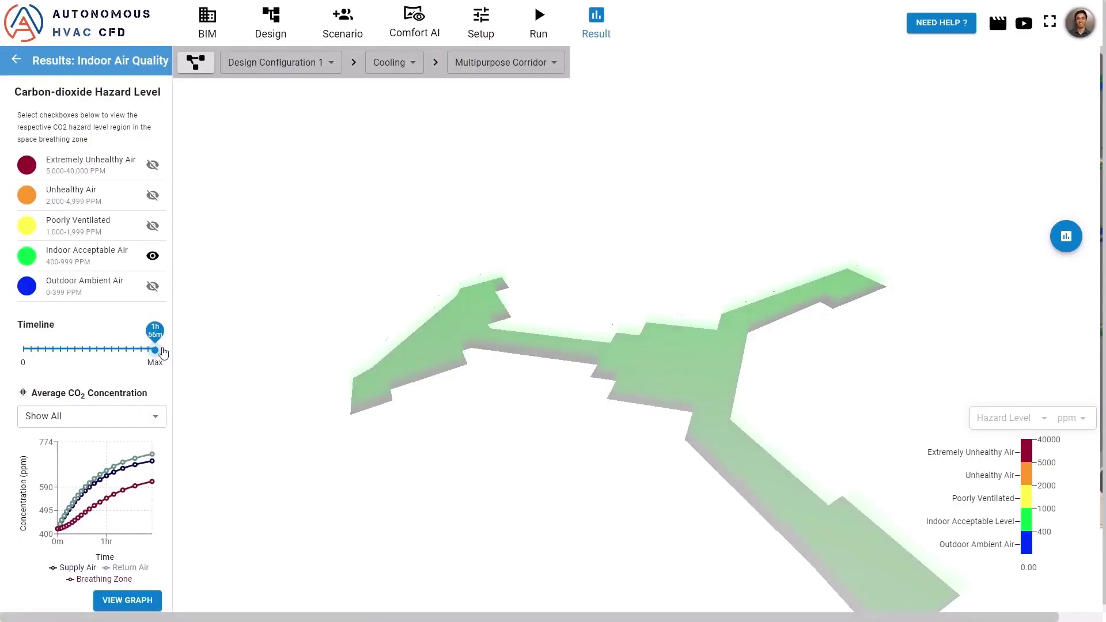
{"action": "left_click_drag", "start_coordinate": [680, 415], "coordinate": [830, 397]}
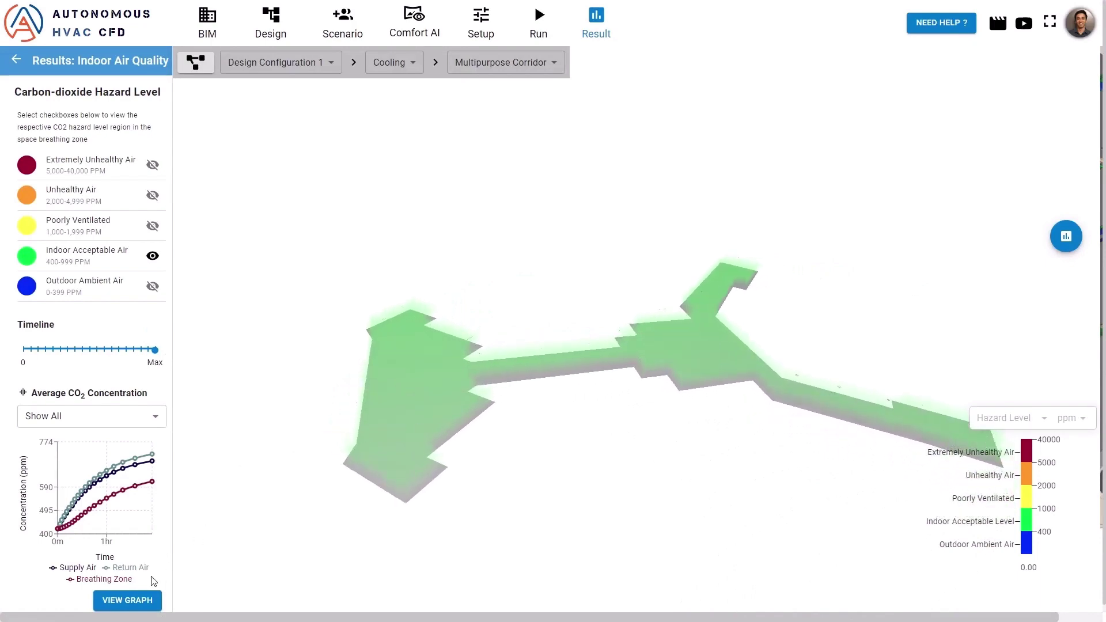
{"action": "left_click", "coordinate": [128, 600]}
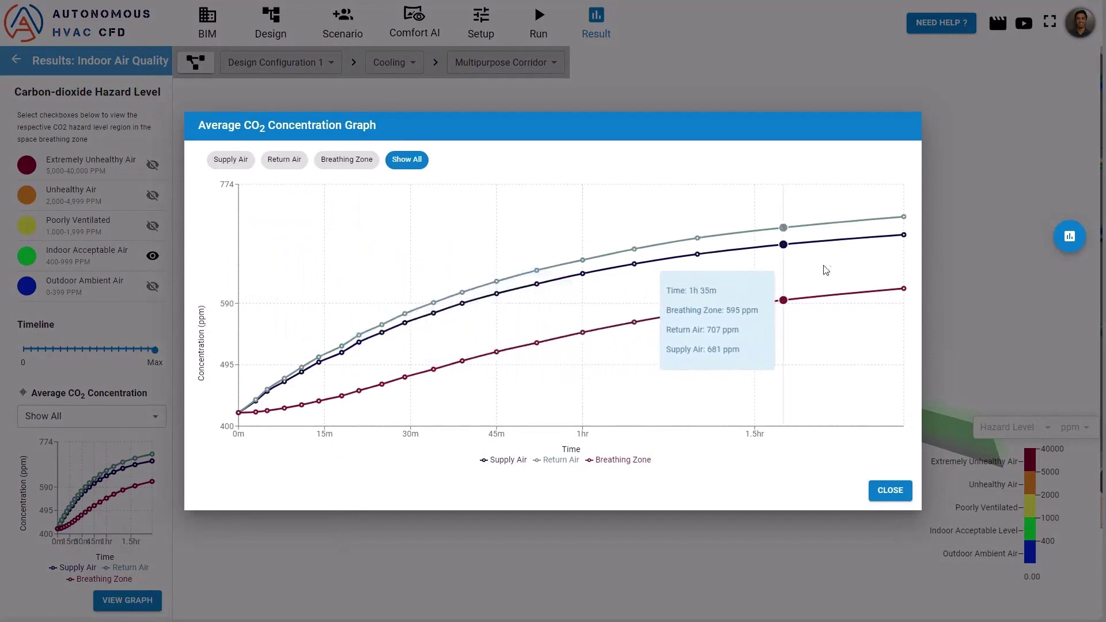
{"action": "left_click", "coordinate": [889, 490]}
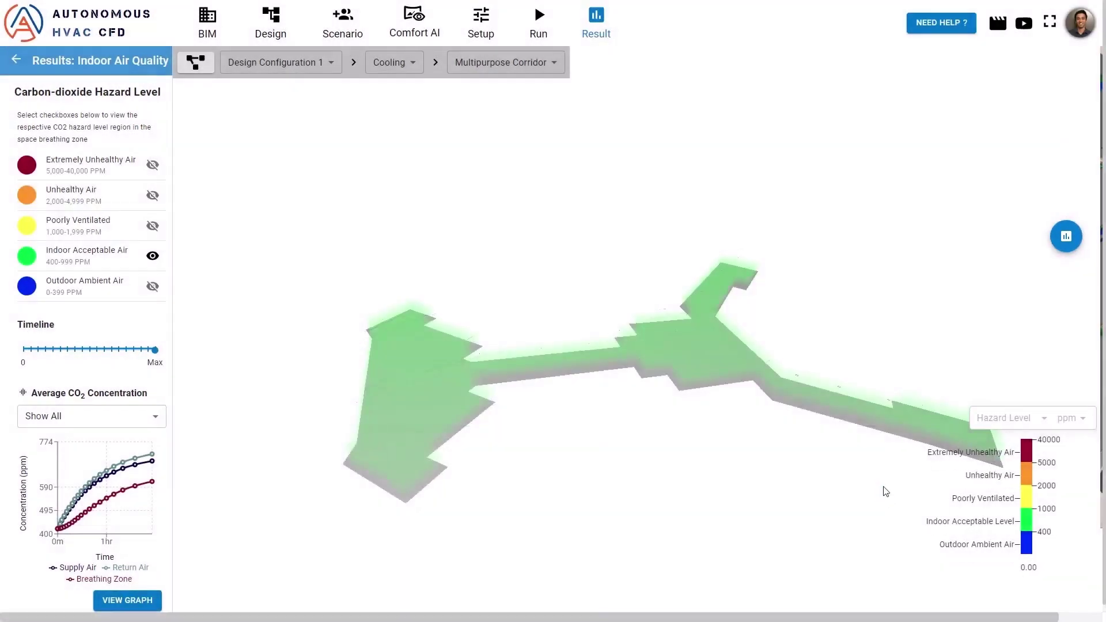
{"action": "left_click", "coordinate": [15, 59]}
Inspect the surface plots of the occupants in the Multipurpose Corridor, coloured by temperature, at close range
{"action": "left_click", "coordinate": [99, 173]}
{"action": "scroll", "coordinate": [668, 372], "scroll_direction": "up", "scroll_amount": 10}
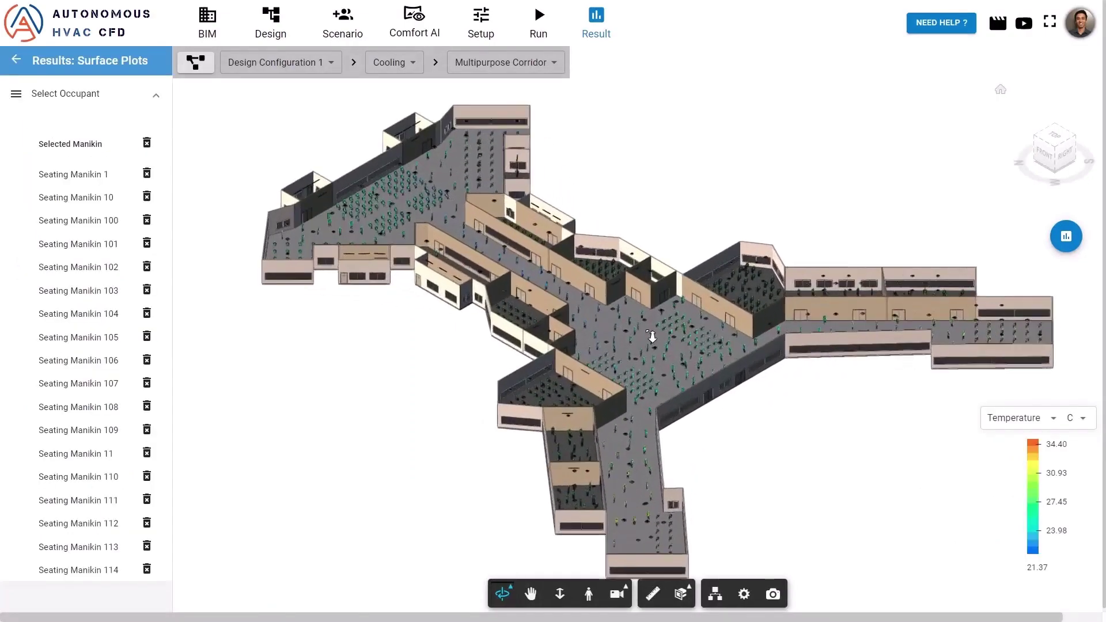
{"action": "scroll", "coordinate": [658, 380], "scroll_direction": "up", "scroll_amount": 10}
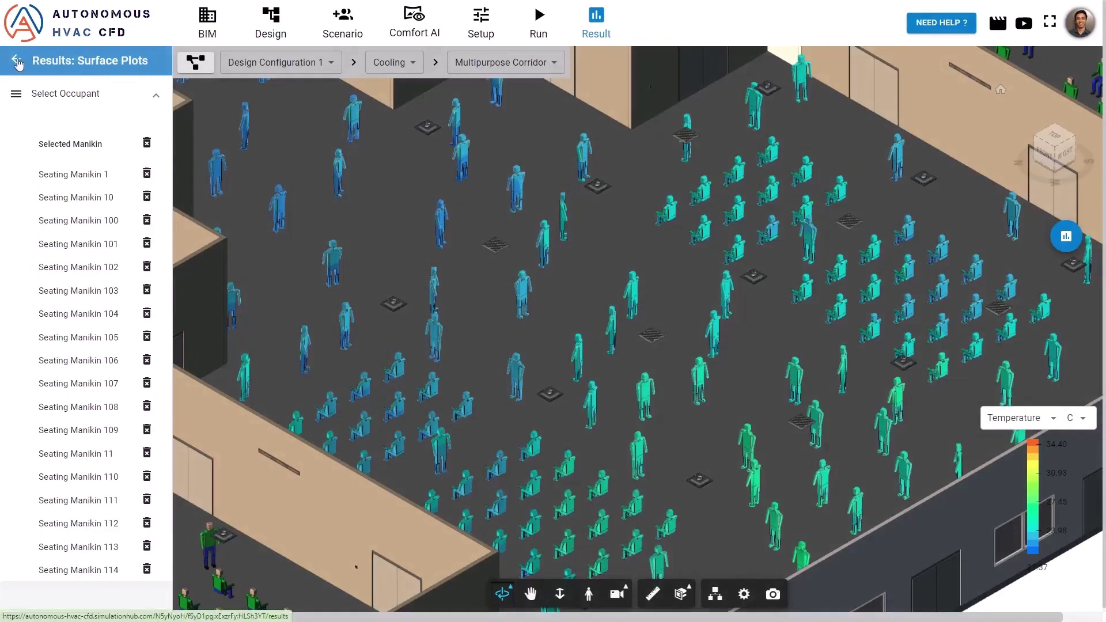
{"action": "left_click", "coordinate": [17, 61]}
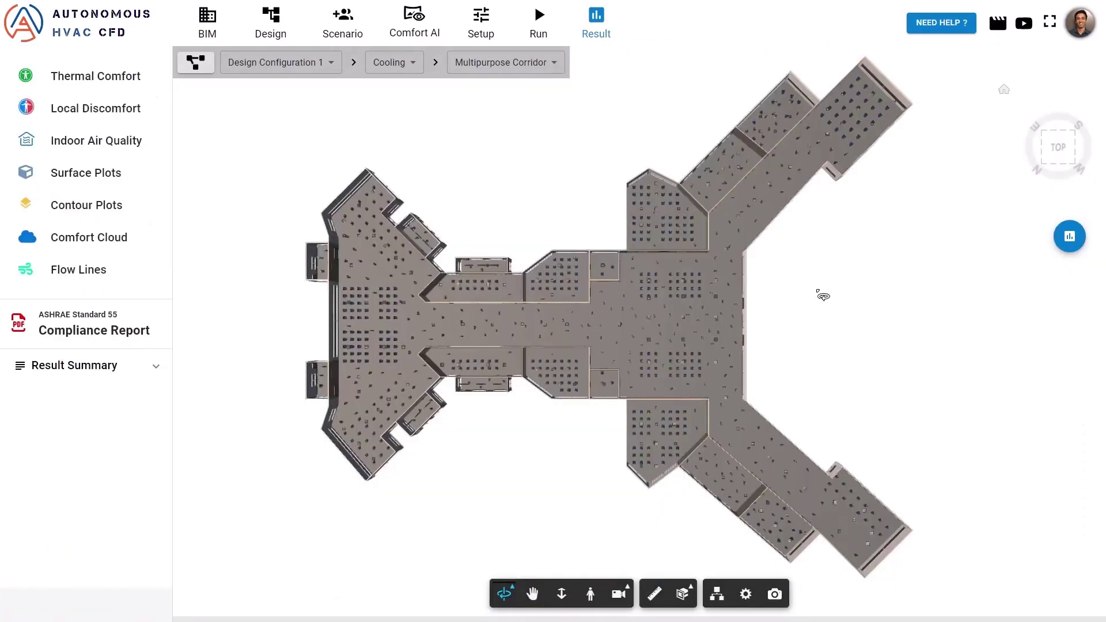
View the Multipurpose Corridor's contour plots, colouring the cut plane by Velocity and by PMV – Predicted Mean Vote
{"action": "left_click", "coordinate": [49, 208]}
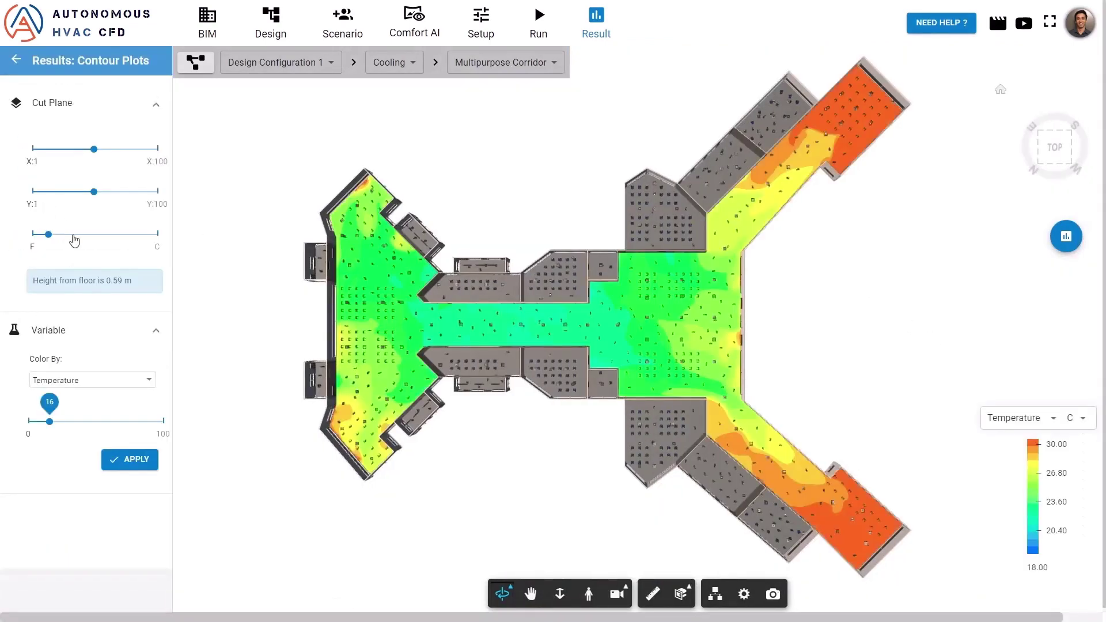
{"action": "left_click", "coordinate": [109, 389]}
{"action": "left_click", "coordinate": [122, 467]}
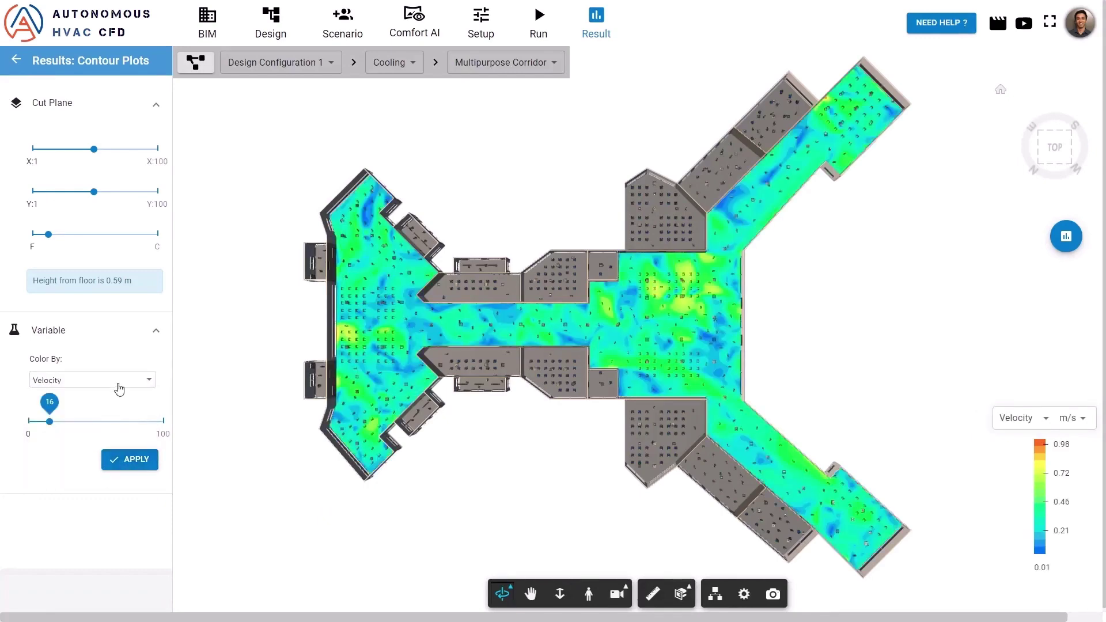
{"action": "left_click", "coordinate": [118, 380]}
{"action": "left_click", "coordinate": [109, 417]}
{"action": "left_click", "coordinate": [123, 459]}
Colour the corridor's contour plot by PPD - % People Dissatisfied and by EDT – Effective Draft Temperature
{"action": "left_click", "coordinate": [118, 380]}
{"action": "left_click", "coordinate": [80, 429]}
{"action": "left_click", "coordinate": [129, 459]}
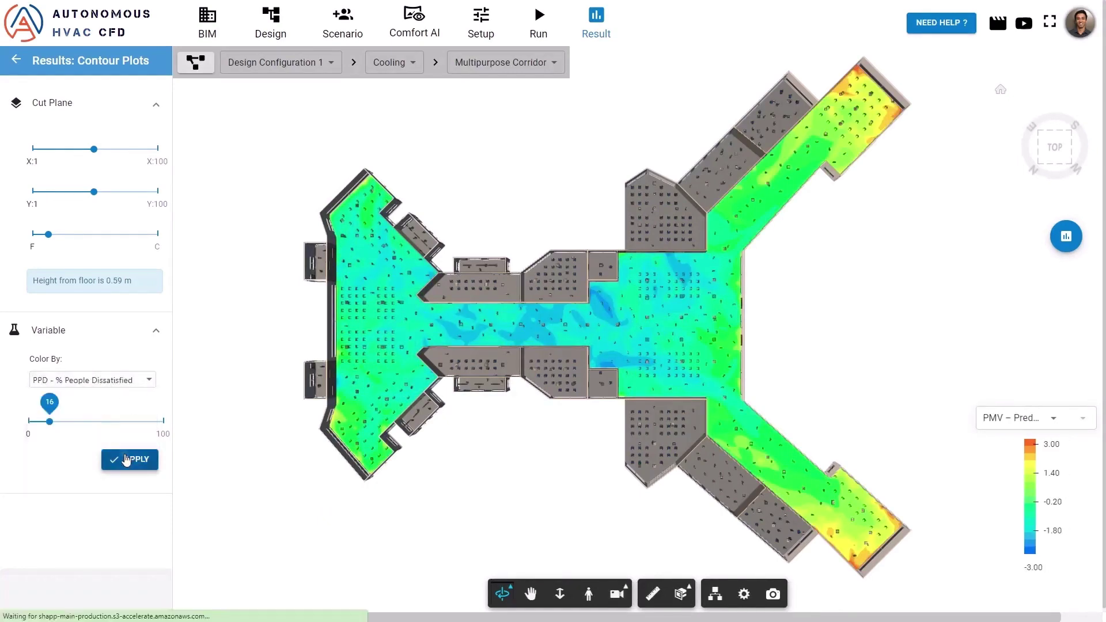
{"action": "left_click", "coordinate": [115, 380]}
{"action": "left_click", "coordinate": [92, 440]}
{"action": "left_click", "coordinate": [128, 459]}
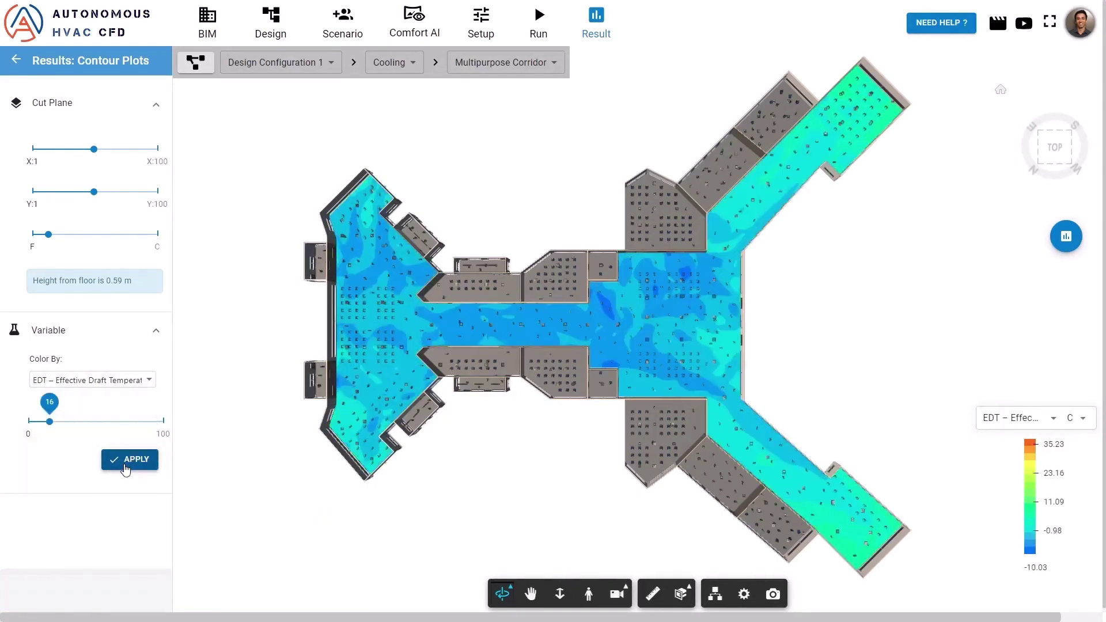
Colour the corridor's contour plot by DR – Draft Rating and by Relative Humidity
{"action": "left_click", "coordinate": [102, 381]}
{"action": "left_click", "coordinate": [103, 452]}
{"action": "left_click", "coordinate": [137, 466]}
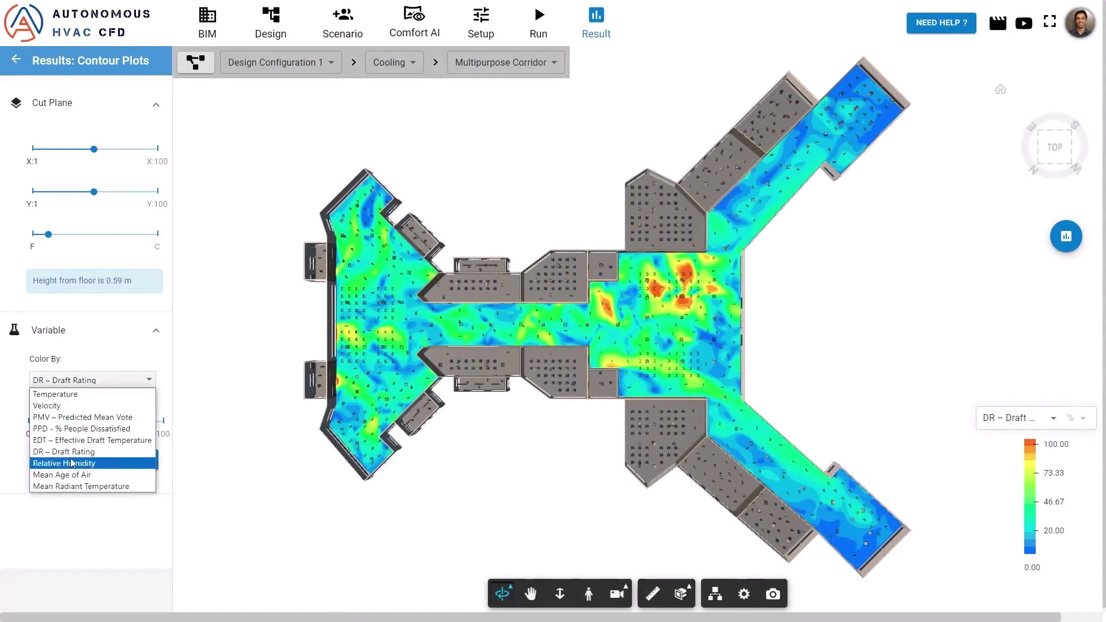
{"action": "left_click", "coordinate": [71, 463]}
{"action": "left_click", "coordinate": [140, 463]}
Colour the corridor's contour plot by Mean Age of Air and by Mean Radiant Temperature, and return to the results overview
{"action": "left_click", "coordinate": [132, 381]}
{"action": "left_click", "coordinate": [80, 474]}
{"action": "left_click", "coordinate": [129, 459]}
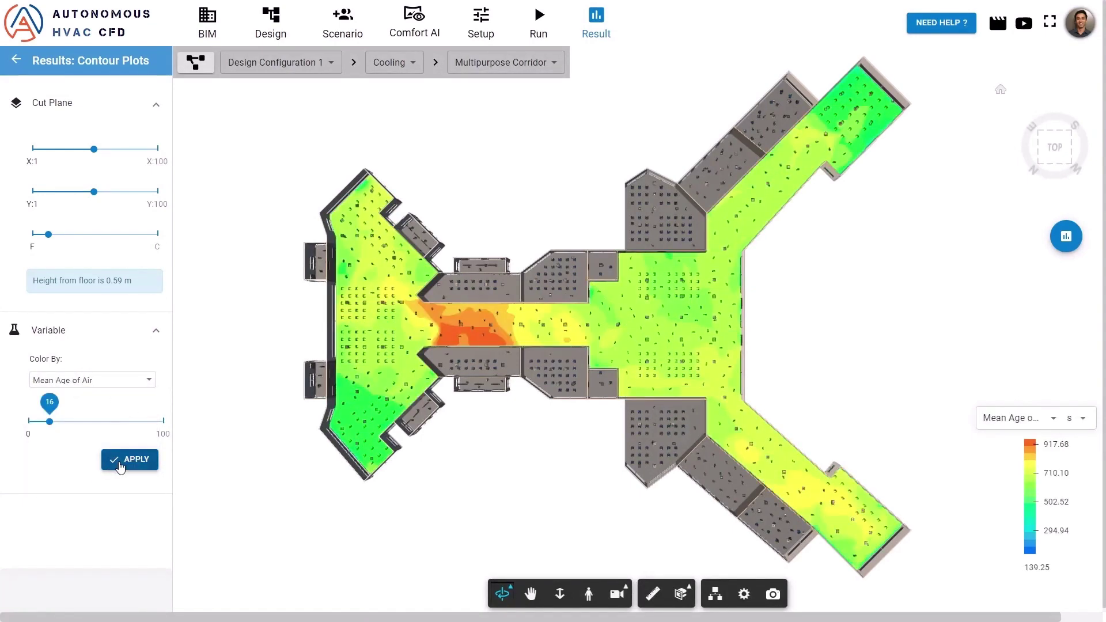
{"action": "left_click", "coordinate": [115, 380]}
{"action": "left_click", "coordinate": [80, 486]}
{"action": "left_click", "coordinate": [128, 459]}
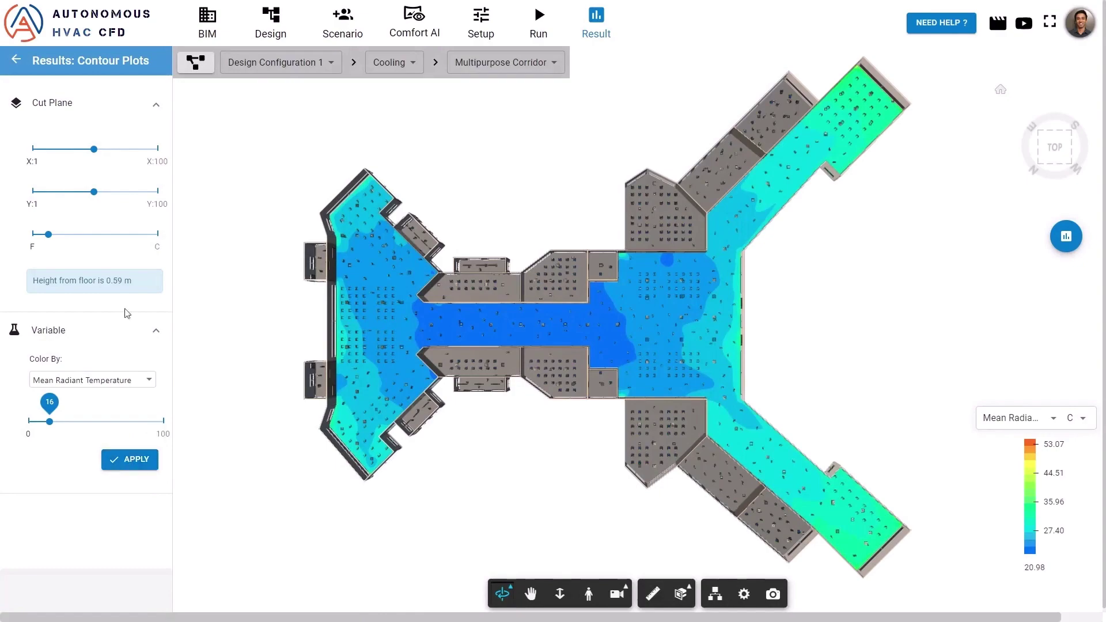
{"action": "left_click", "coordinate": [15, 63]}
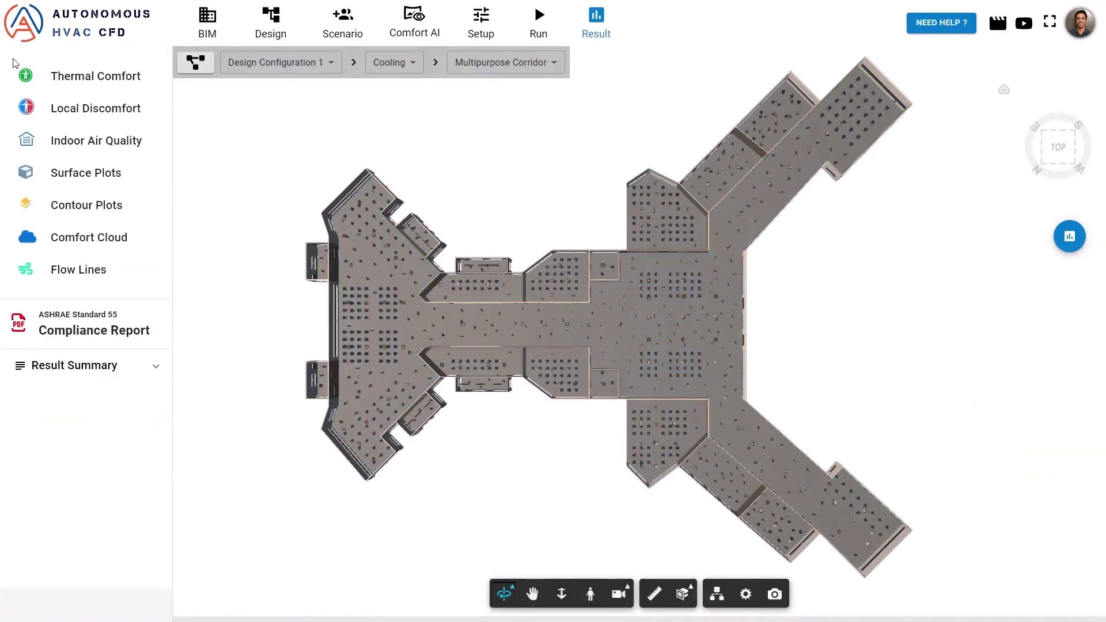
Examine the animated air flow lines from all diffusers in the Multipurpose Corridor from several viewpoints
{"action": "left_click", "coordinate": [78, 270]}
{"action": "scroll", "coordinate": [678, 300], "scroll_direction": "up", "scroll_amount": 5}
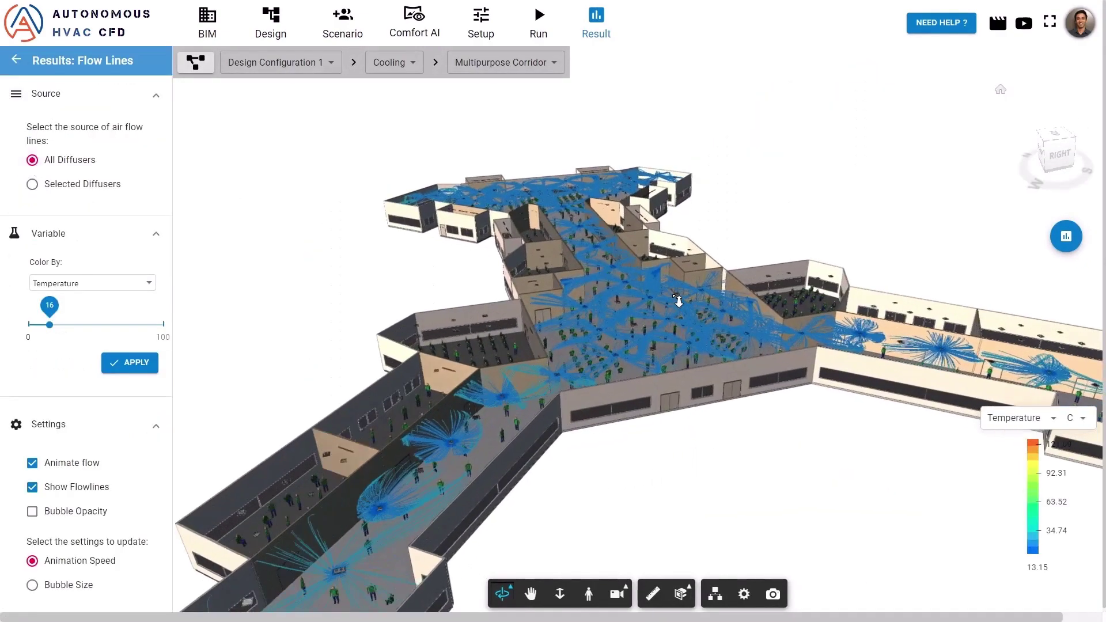
{"action": "left_click_drag", "start_coordinate": [678, 300], "coordinate": [447, 444]}
{"action": "left_click", "coordinate": [17, 61]}
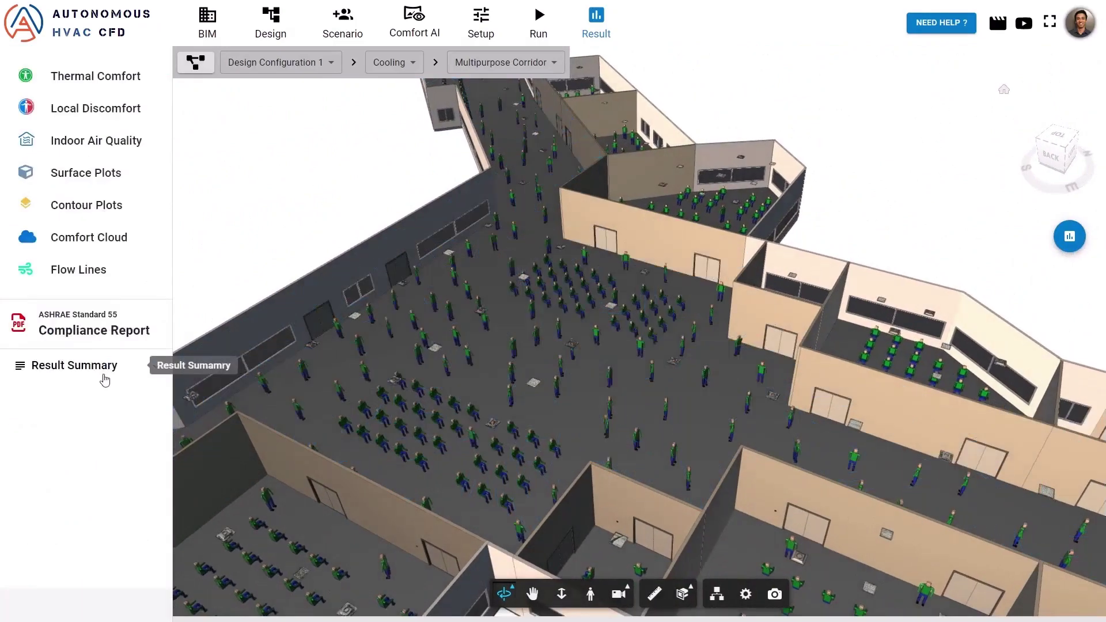
Expand the result summary and generate the ASHRAE Standard 55 Compliance Report for Design Configuration 1 including its Cooling scenario
{"action": "left_click", "coordinate": [104, 380]}
{"action": "left_click", "coordinate": [109, 305]}
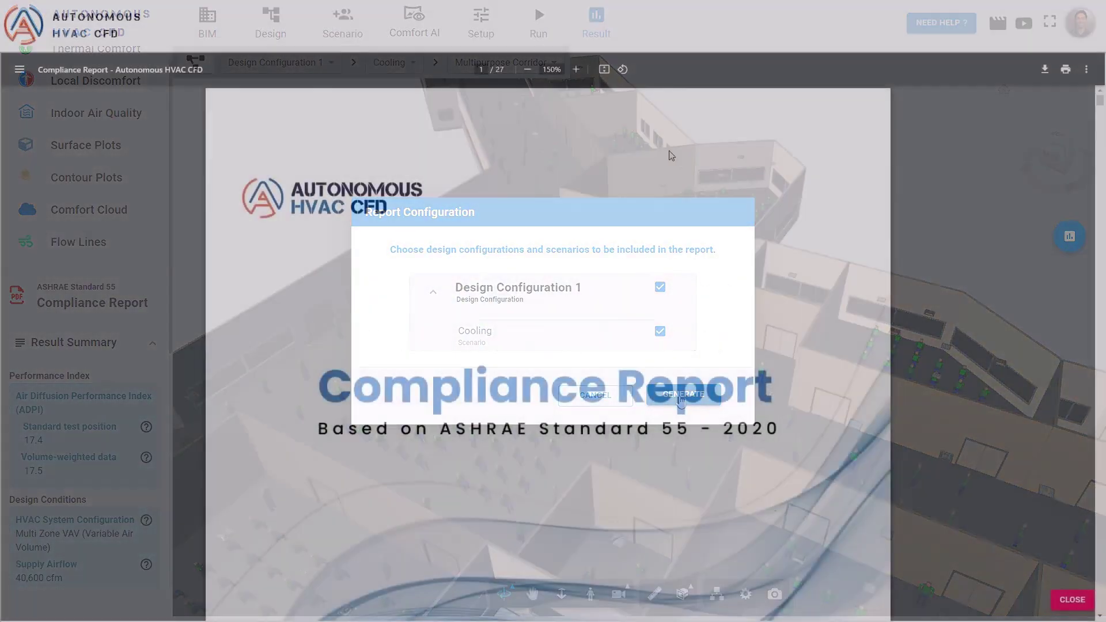
Read through the compliance report to its last page, covering space conditions, thermal comfort and local discomfort compliance per space
{"action": "scroll", "coordinate": [670, 155], "scroll_direction": "down", "scroll_amount": 10}
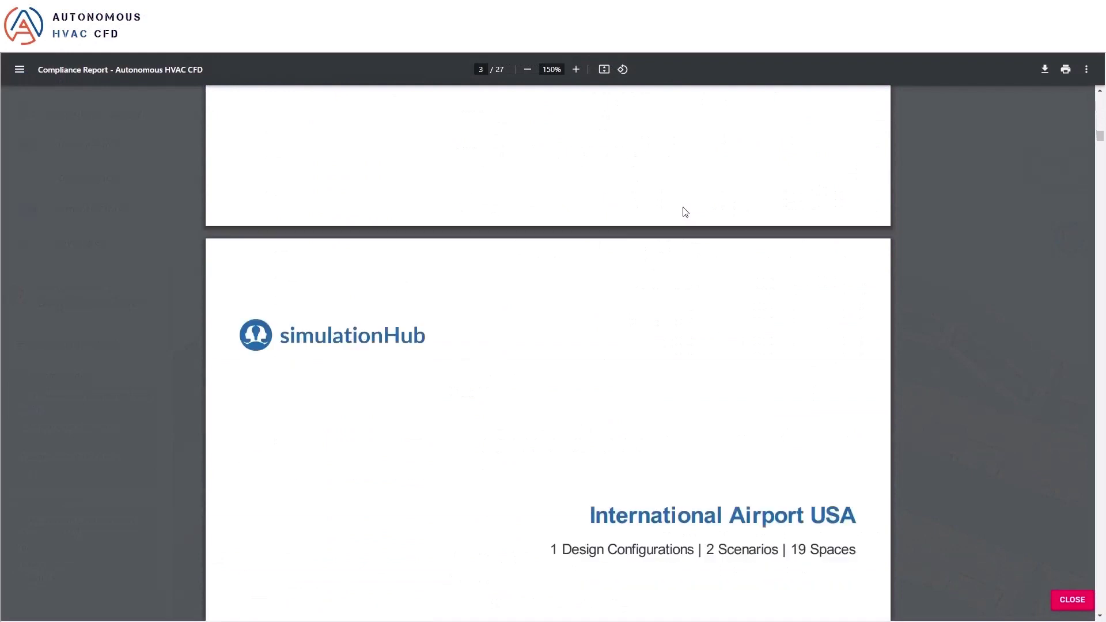
{"action": "scroll", "coordinate": [684, 212], "scroll_direction": "down", "scroll_amount": 15}
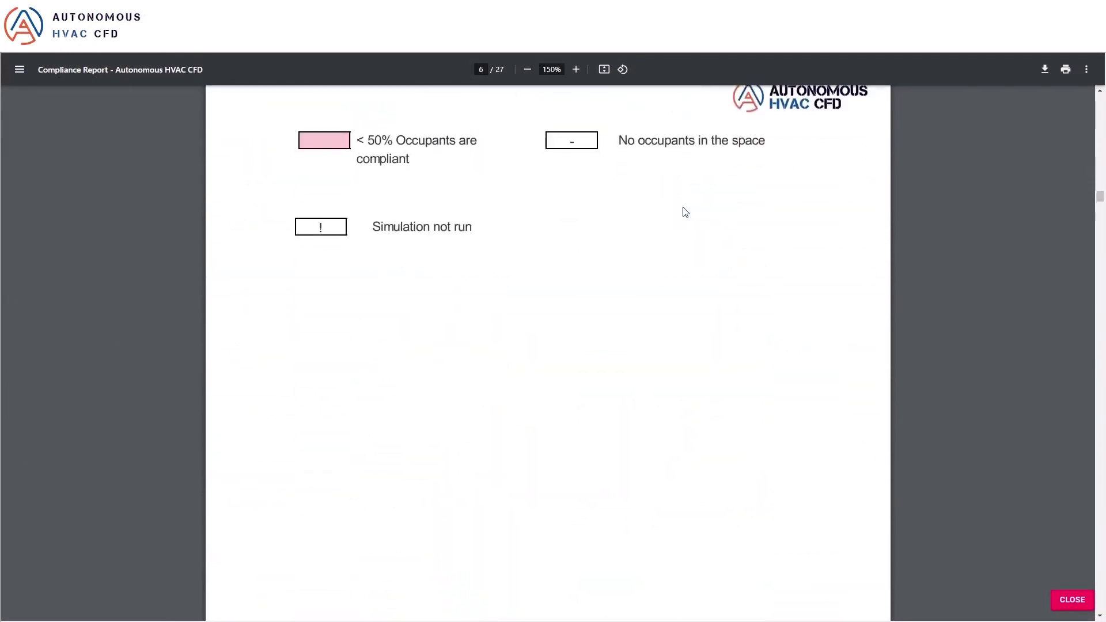
{"action": "scroll", "coordinate": [685, 212], "scroll_direction": "down", "scroll_amount": 15}
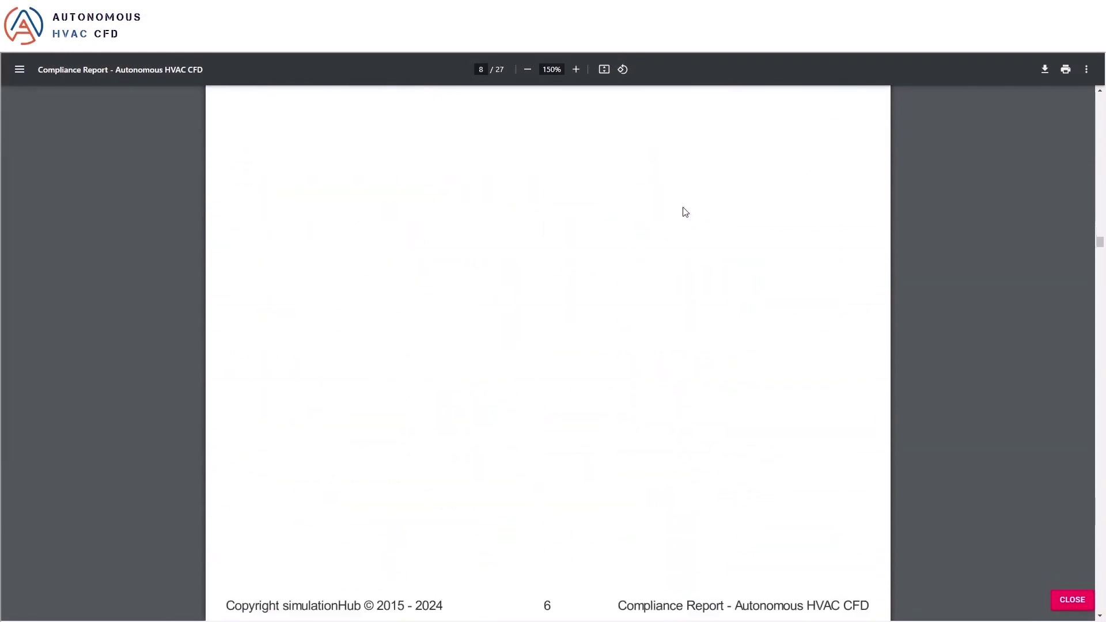
{"action": "scroll", "coordinate": [684, 212], "scroll_direction": "down", "scroll_amount": 15}
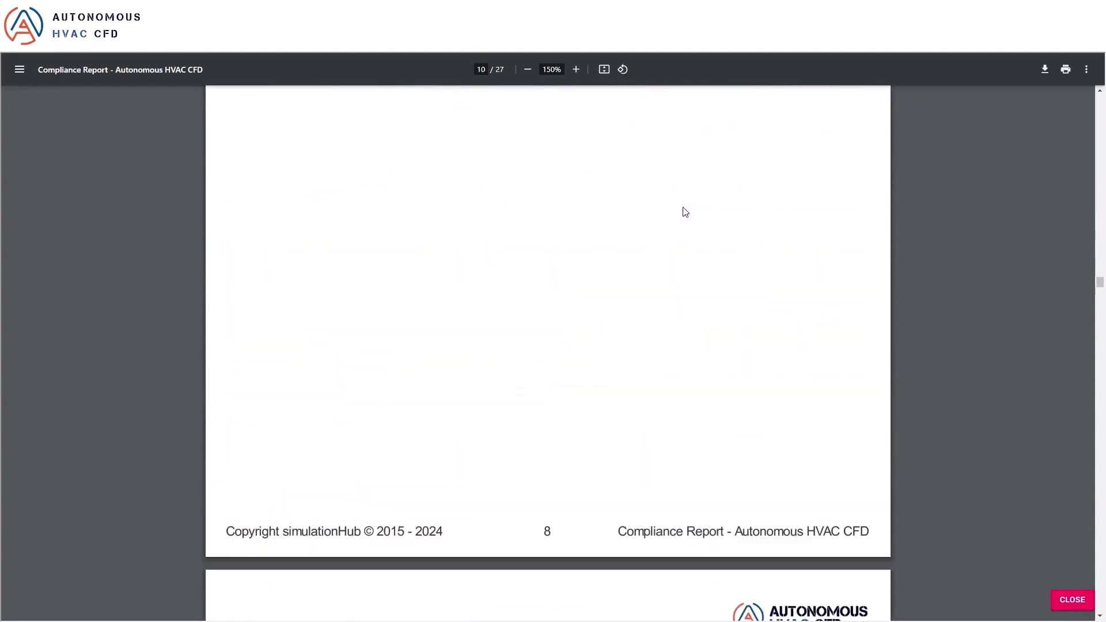
{"action": "scroll", "coordinate": [685, 212], "scroll_direction": "down", "scroll_amount": 20}
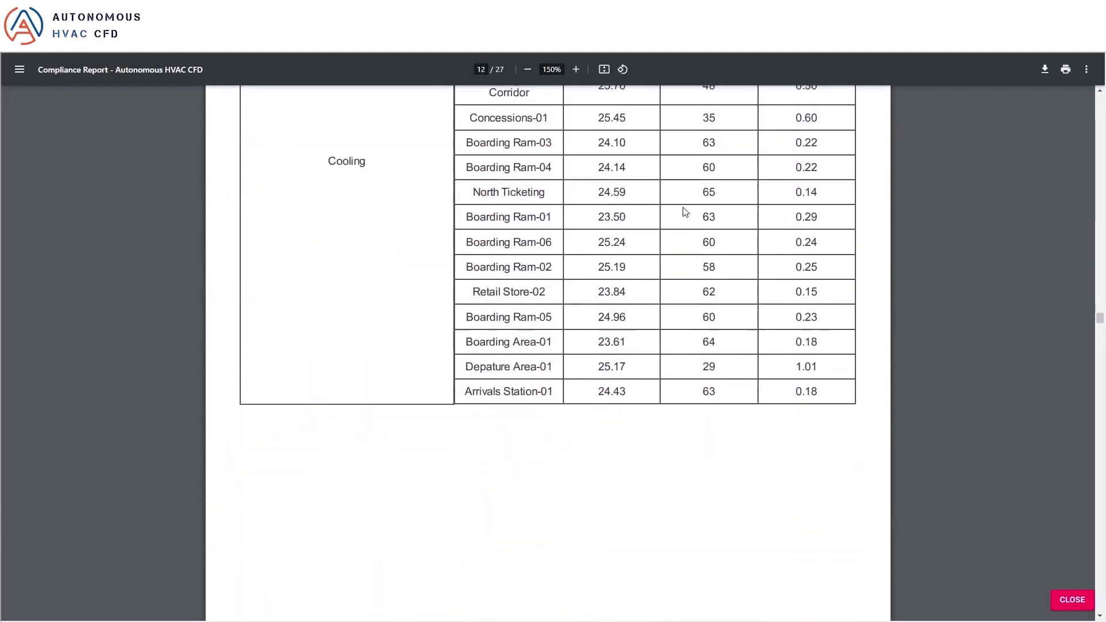
{"action": "scroll", "coordinate": [685, 212], "scroll_direction": "down", "scroll_amount": 20}
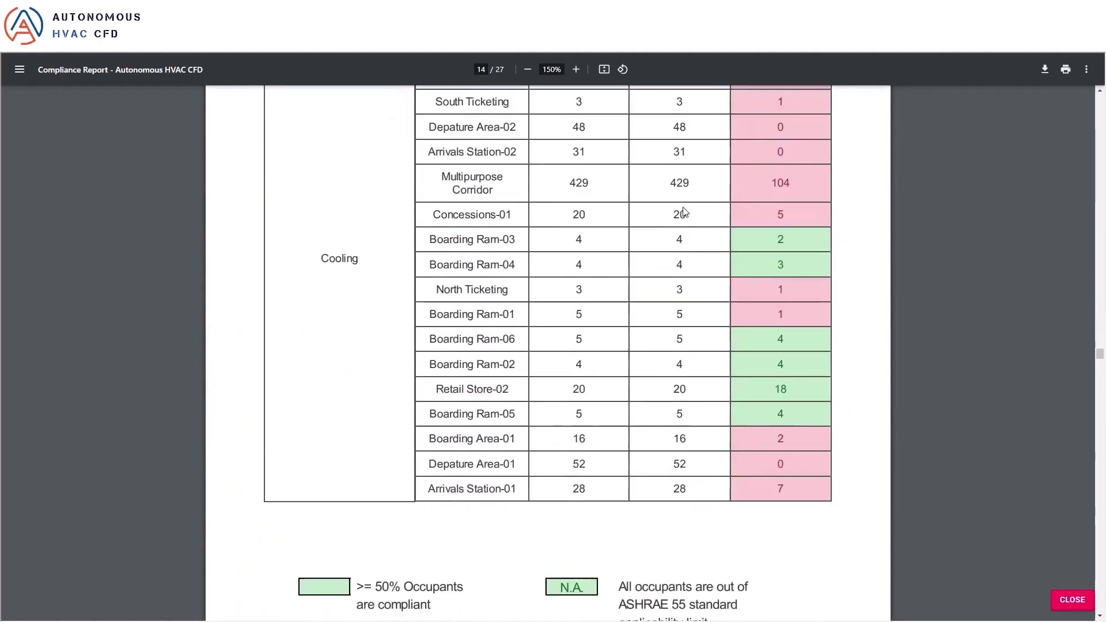
{"action": "scroll", "coordinate": [684, 212], "scroll_direction": "down", "scroll_amount": 20}
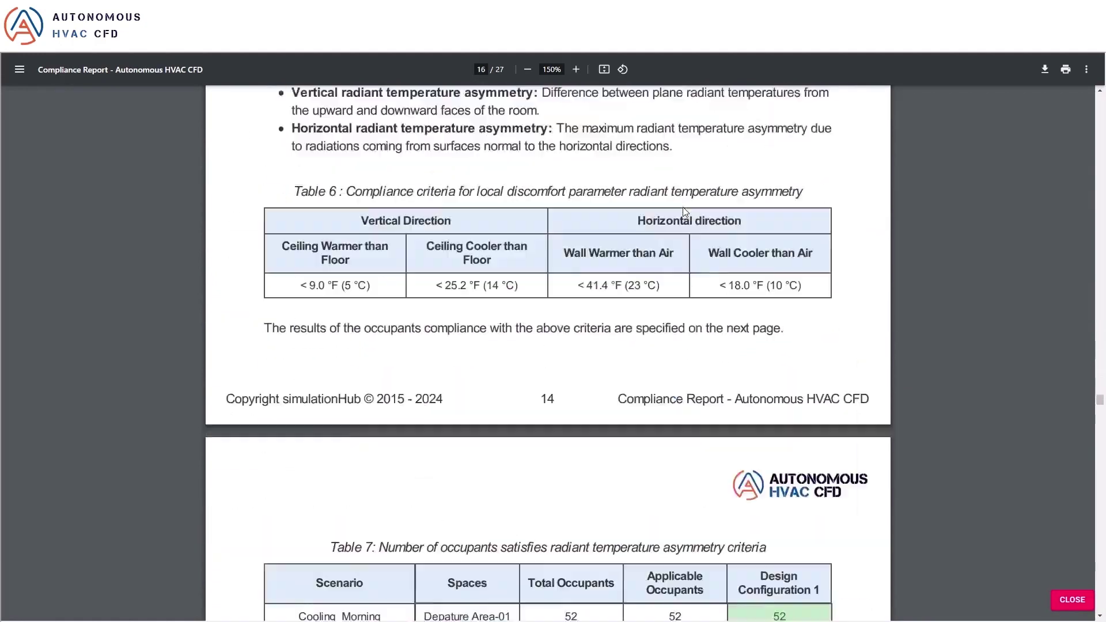
{"action": "scroll", "coordinate": [685, 212], "scroll_direction": "down", "scroll_amount": 20}
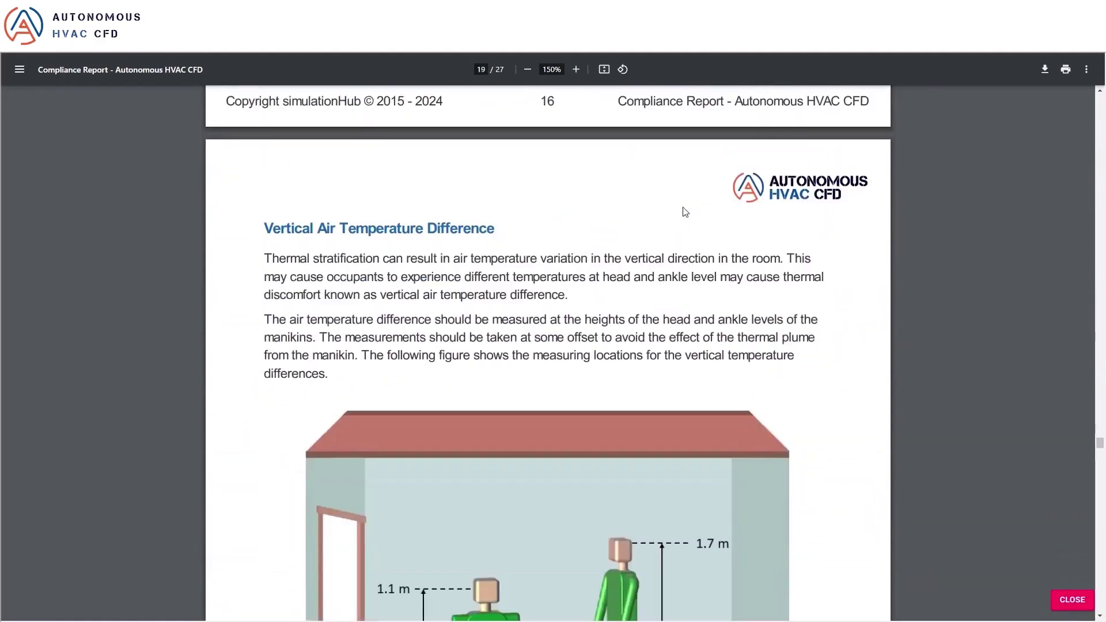
{"action": "scroll", "coordinate": [685, 212], "scroll_direction": "down", "scroll_amount": 10}
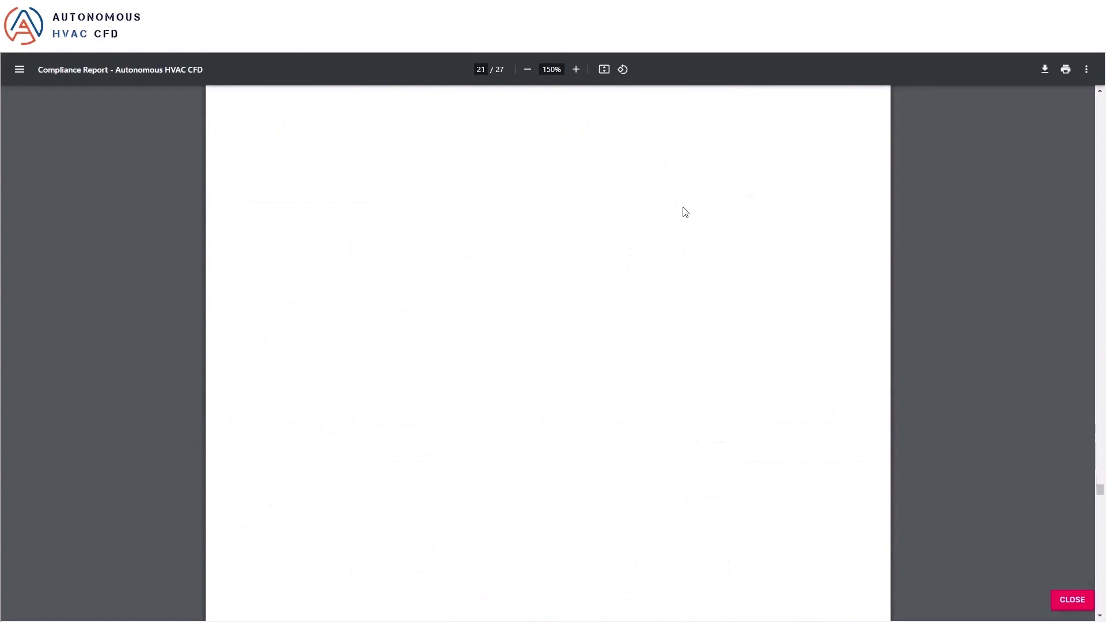
{"action": "scroll", "coordinate": [684, 212], "scroll_direction": "down", "scroll_amount": 20}
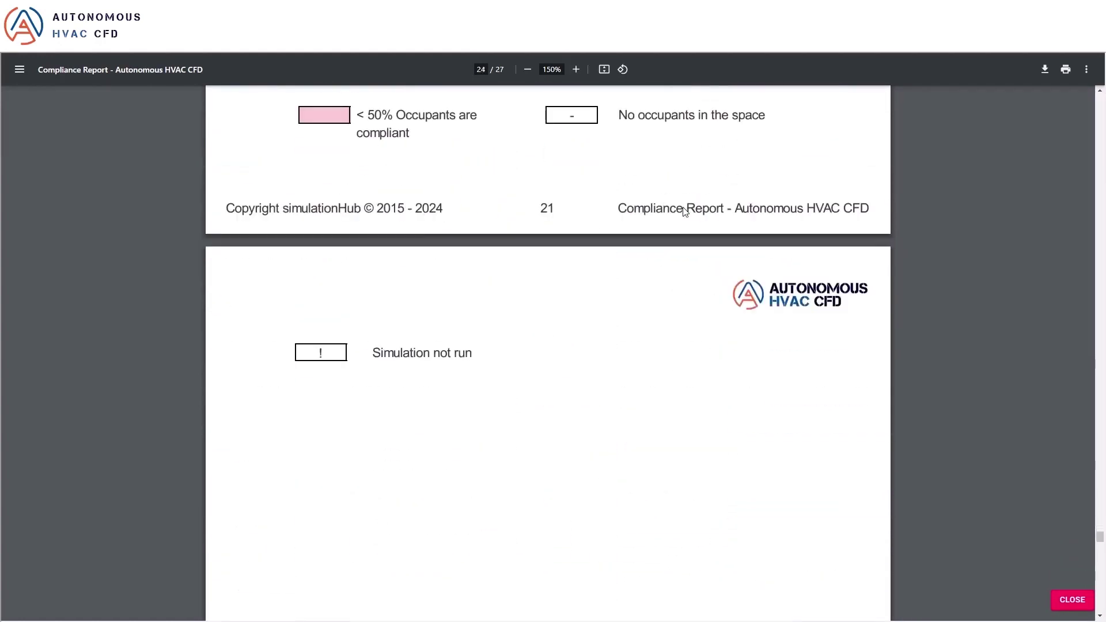
{"action": "scroll", "coordinate": [684, 212], "scroll_direction": "down", "scroll_amount": 20}
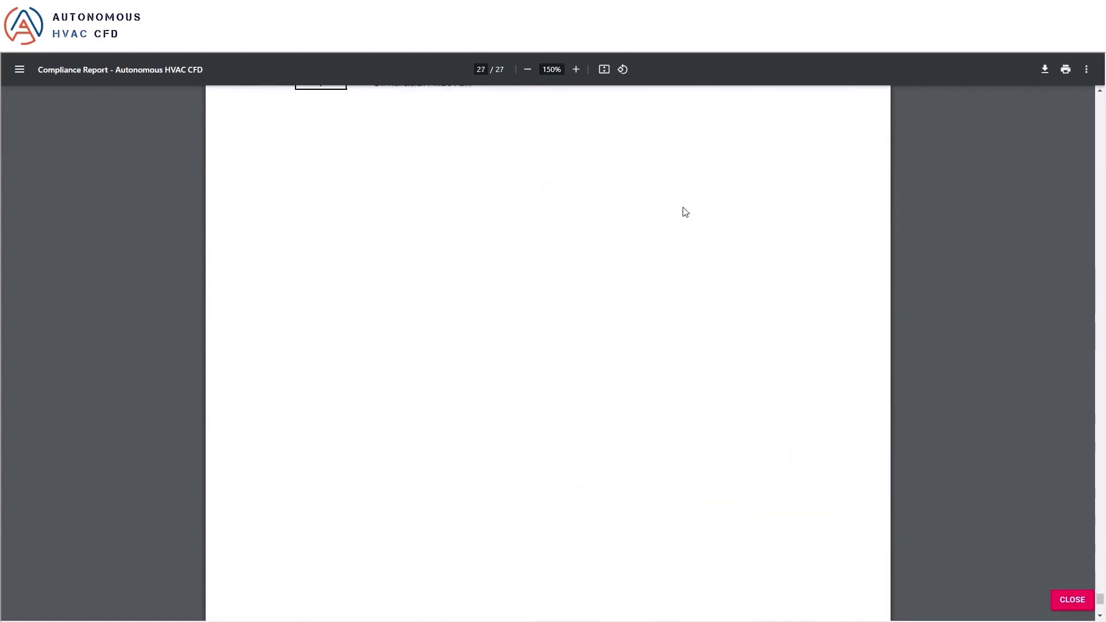